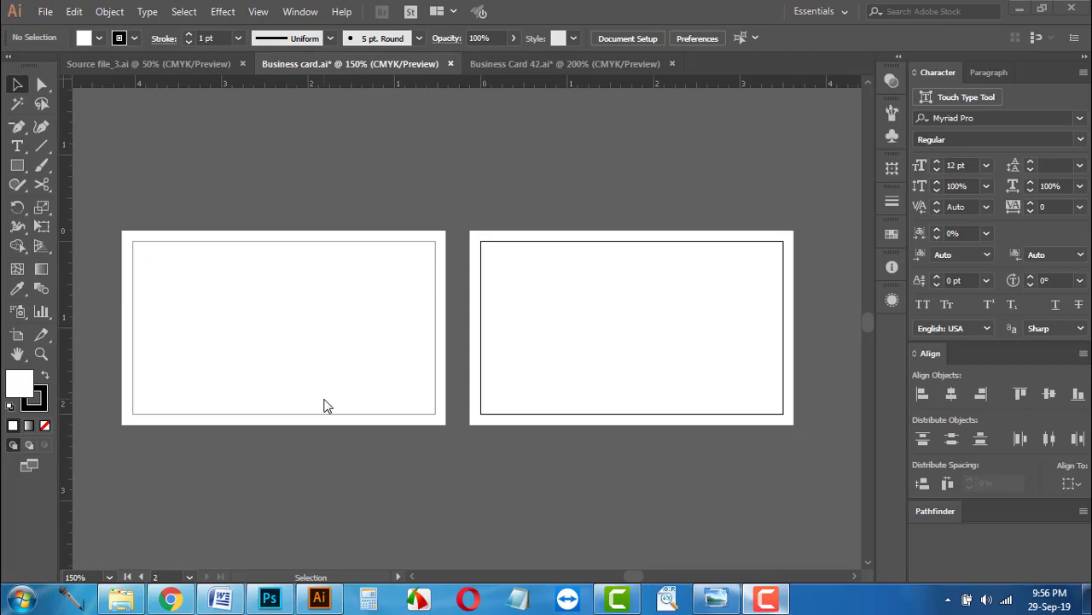
# Step: Restore the Creative-and-Modern-Business-Card-PSD-Bundle.jpg reference photo in Windows Photo Viewer
pyautogui.click(717, 599)
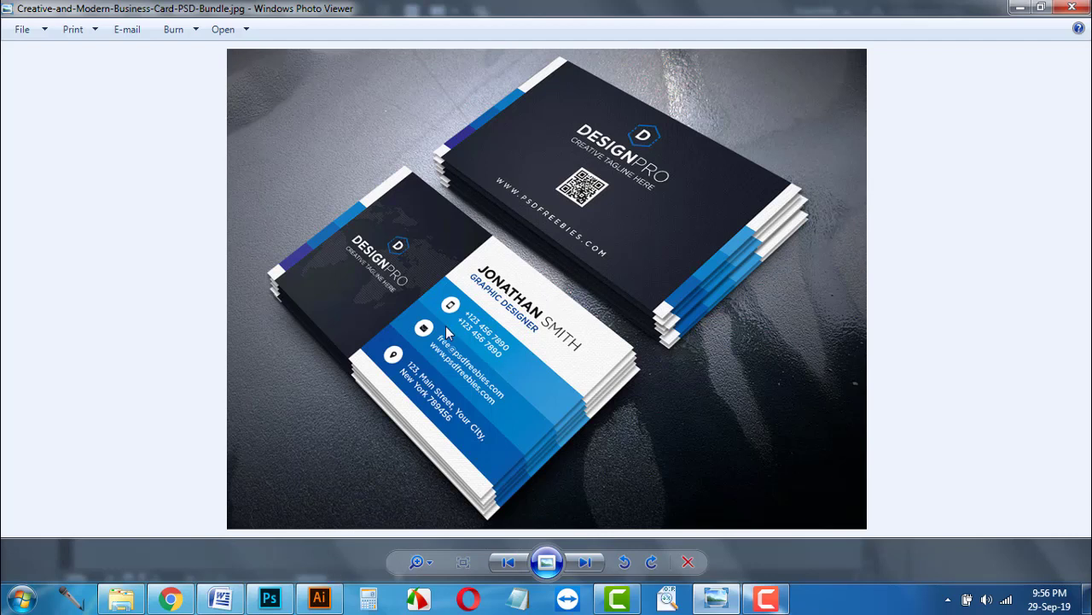
# Step: Switch back to Business card.ai in Illustrator, showing its two blank artboards
pyautogui.click(319, 597)
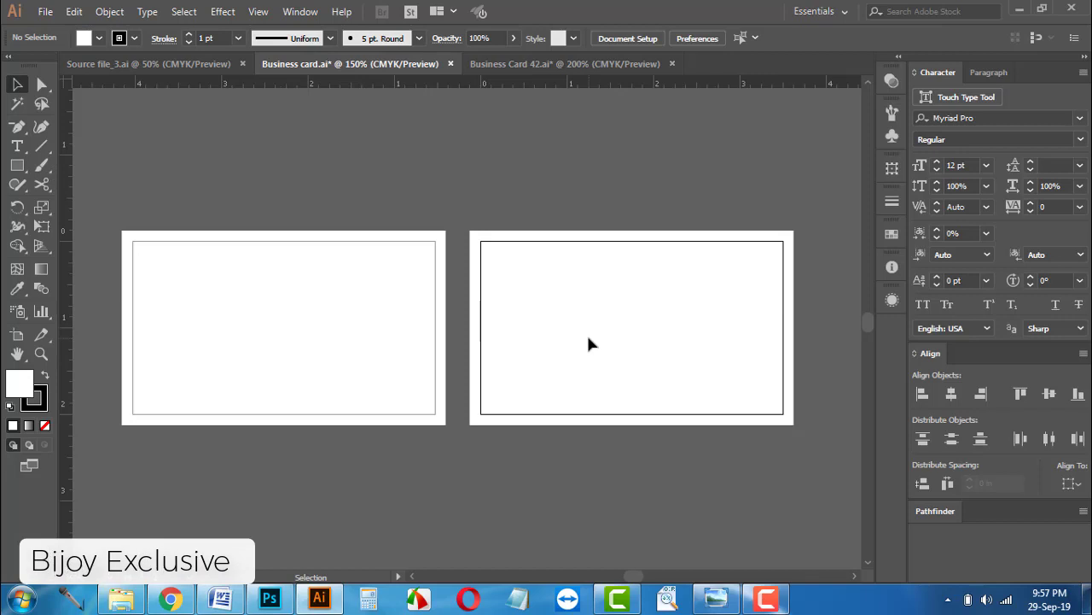
# Step: Drag Creative-and-Modern-Business-Card-PSD-Bundle.jpg from the Business card folder onto the canvas
pyautogui.hotkey('ctrl', 'n')
pyautogui.click(818, 177)
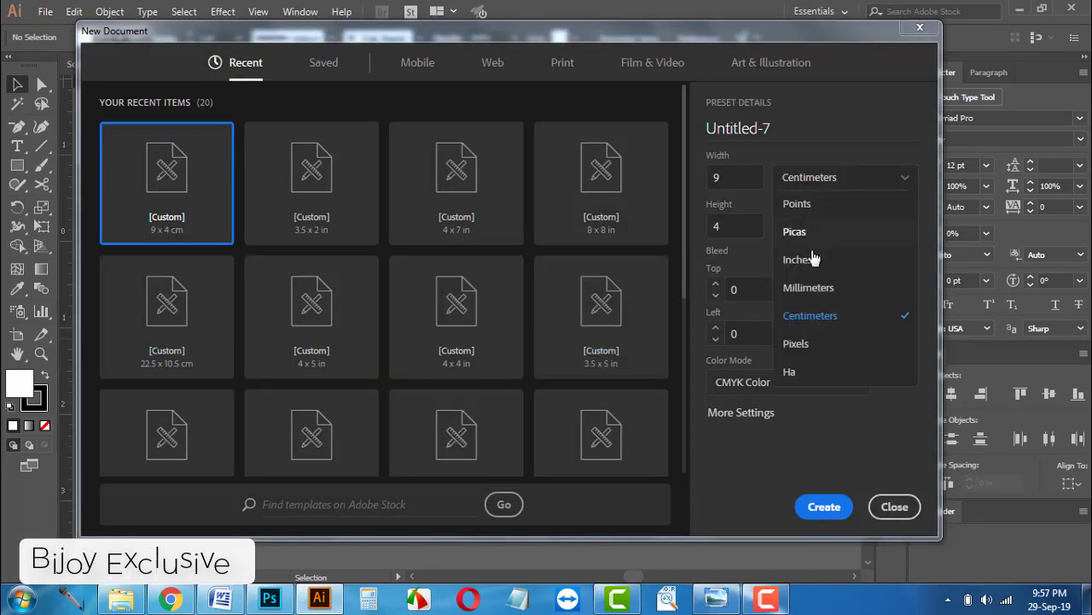
pyautogui.click(813, 258)
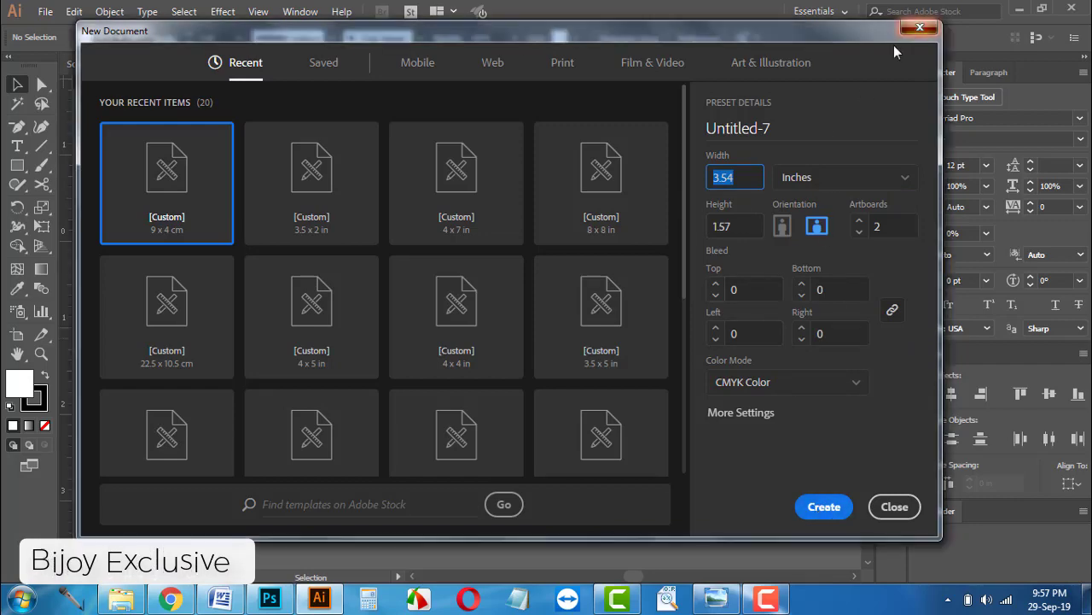
pyautogui.click(920, 28)
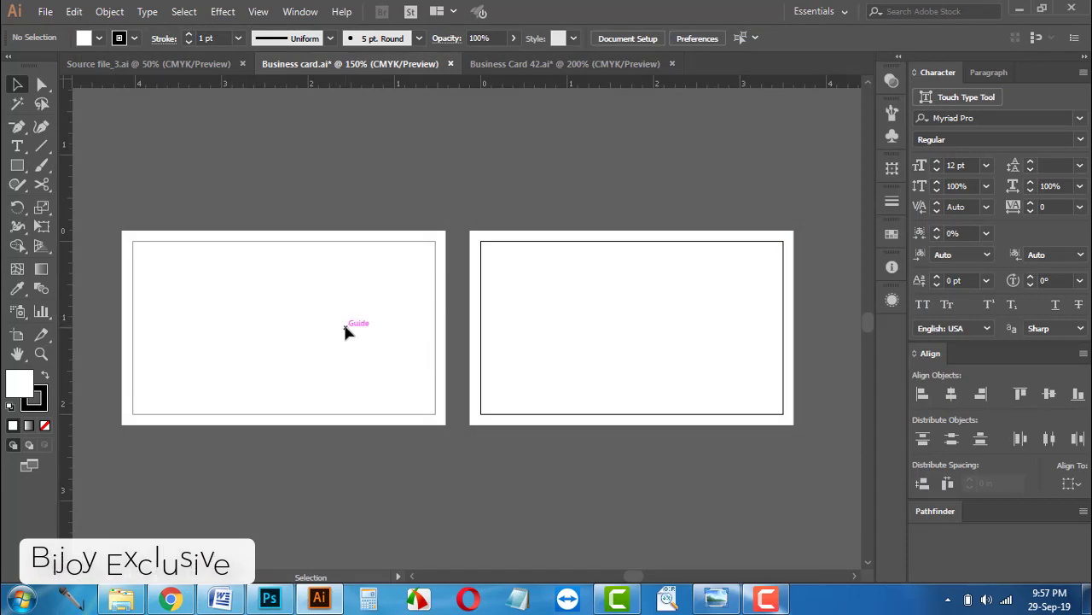
pyautogui.click(122, 600)
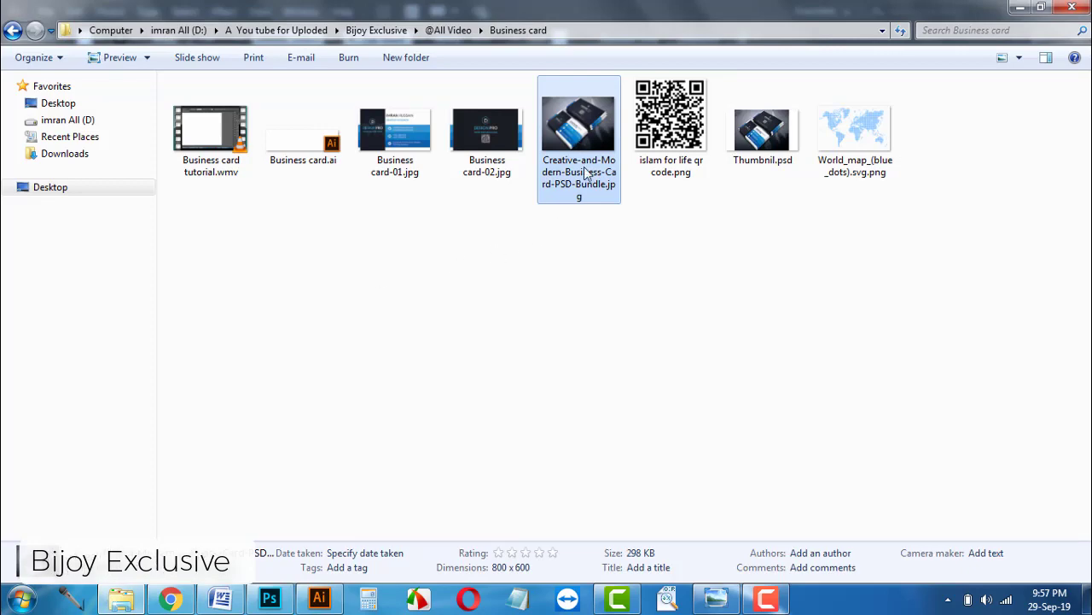
pyautogui.moveTo(585, 172)
pyautogui.mouseDown()
pyautogui.moveTo(596, 147)
pyautogui.moveTo(358, 181)
pyautogui.mouseUp()
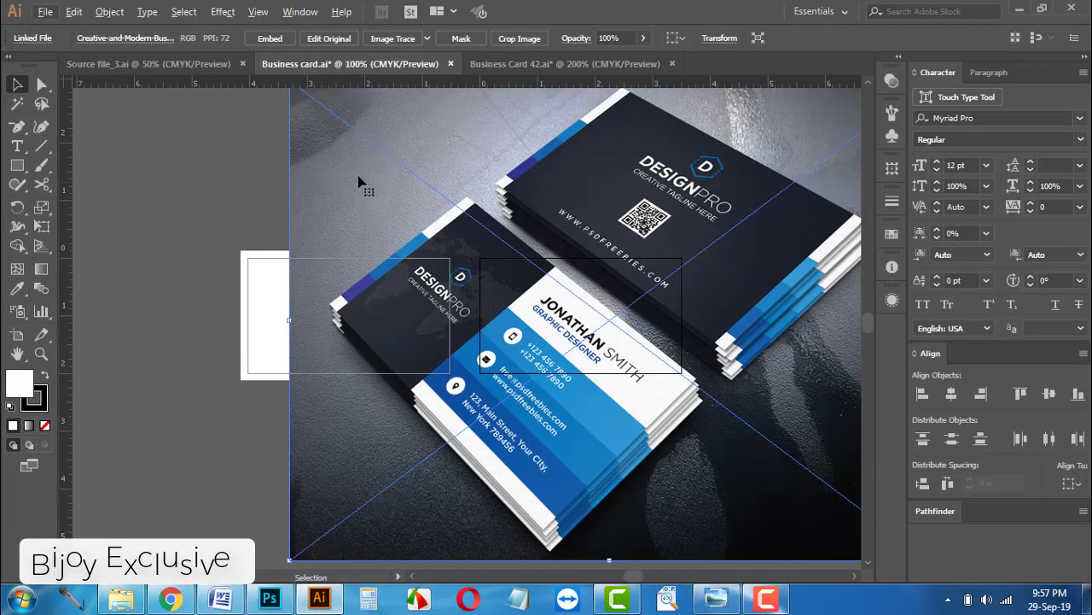
# Step: Shrink the placed reference photo and embed it in the document
pyautogui.scroll(2, 358, 180)
pyautogui.moveTo(290, 157)
pyautogui.mouseDown()
pyautogui.moveTo(455, 269)
pyautogui.moveTo(518, 328)
pyautogui.mouseUp()
pyautogui.scroll(2, 570, 444)
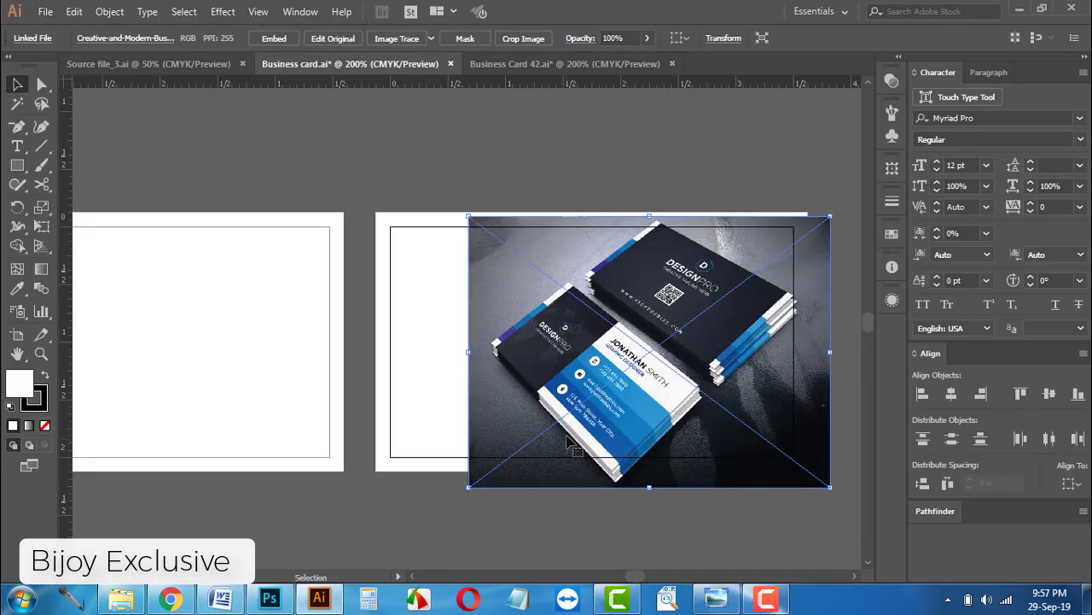
pyautogui.moveTo(567, 440); pyautogui.dragTo(479, 426)
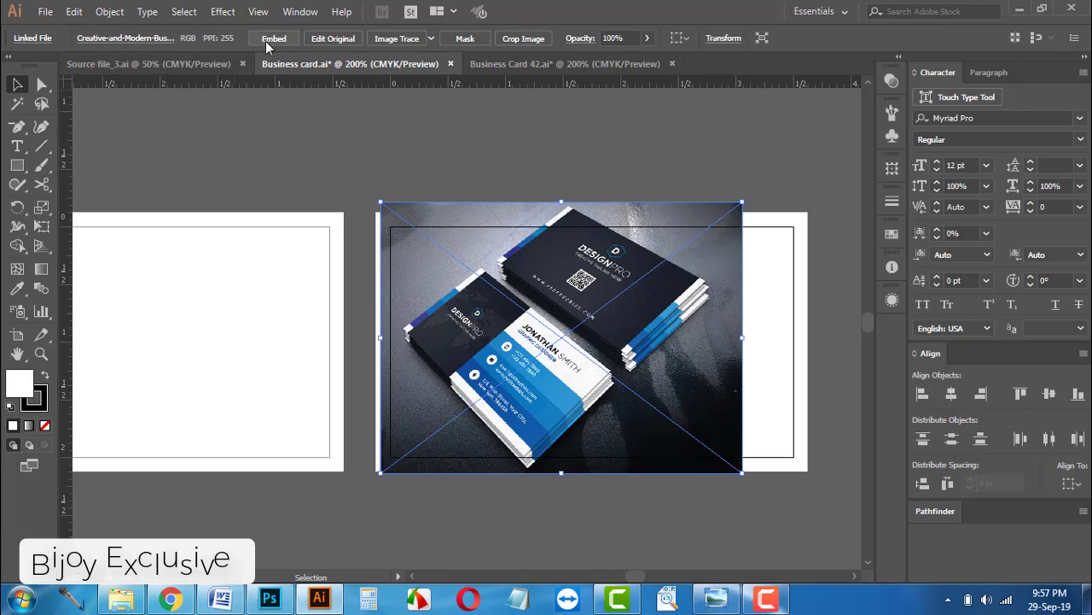
pyautogui.click(273, 38)
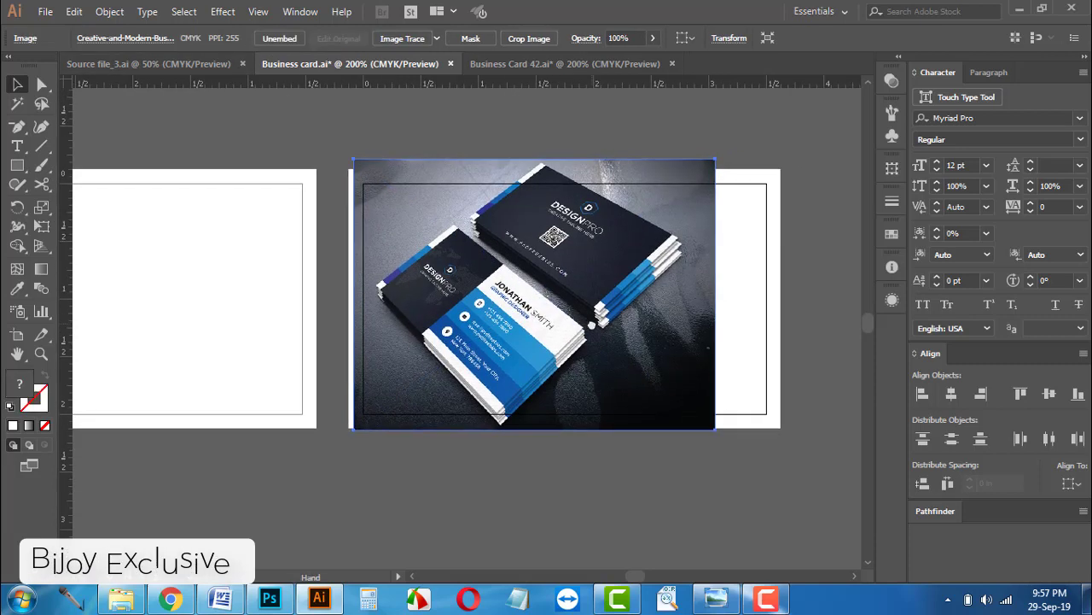
# Step: Move the embedded photo left, clear of the empty card artboard
pyautogui.moveTo(520, 292)
pyautogui.mouseDown()
pyautogui.moveTo(682, 299)
pyautogui.moveTo(592, 291)
pyautogui.mouseUp()
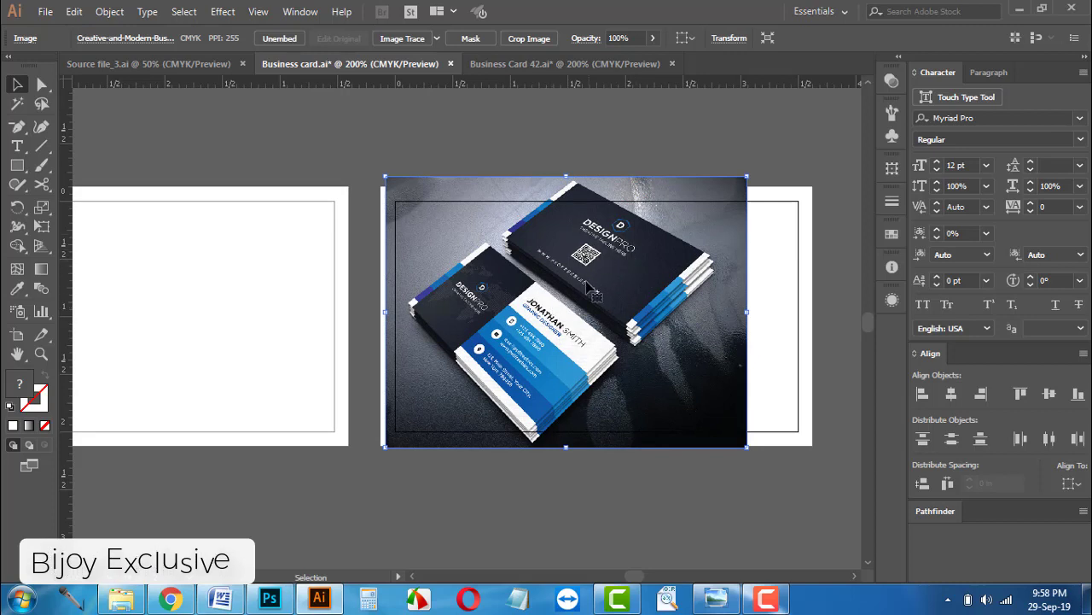
pyautogui.moveTo(575, 319); pyautogui.dragTo(749, 278)
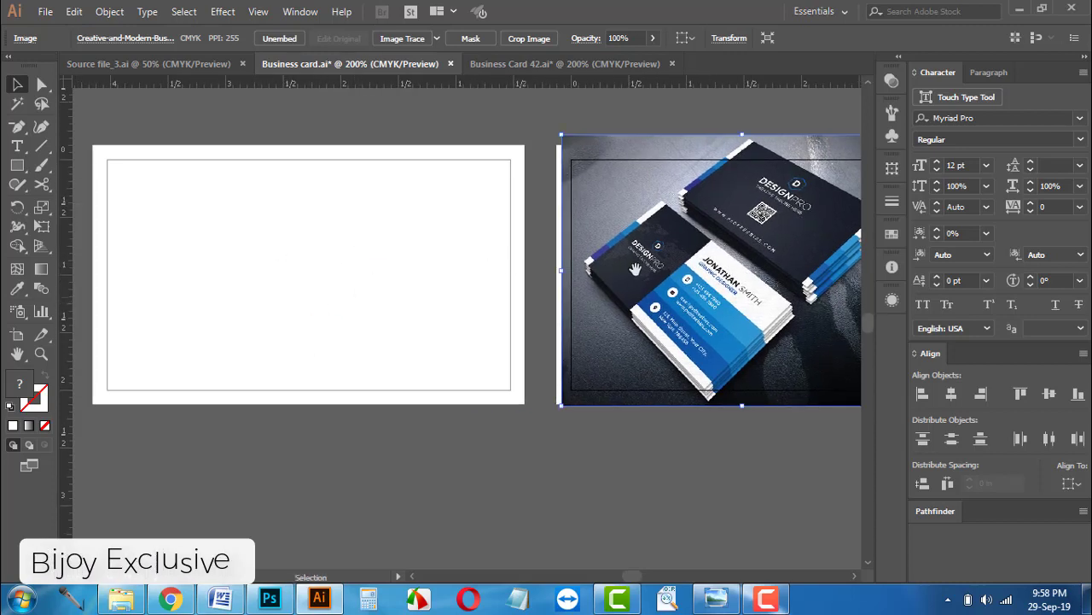
pyautogui.moveTo(635, 269); pyautogui.dragTo(265, 315)
pyautogui.moveTo(592, 334); pyautogui.dragTo(764, 318)
pyautogui.moveTo(530, 331); pyautogui.dragTo(387, 327)
pyautogui.click(523, 305)
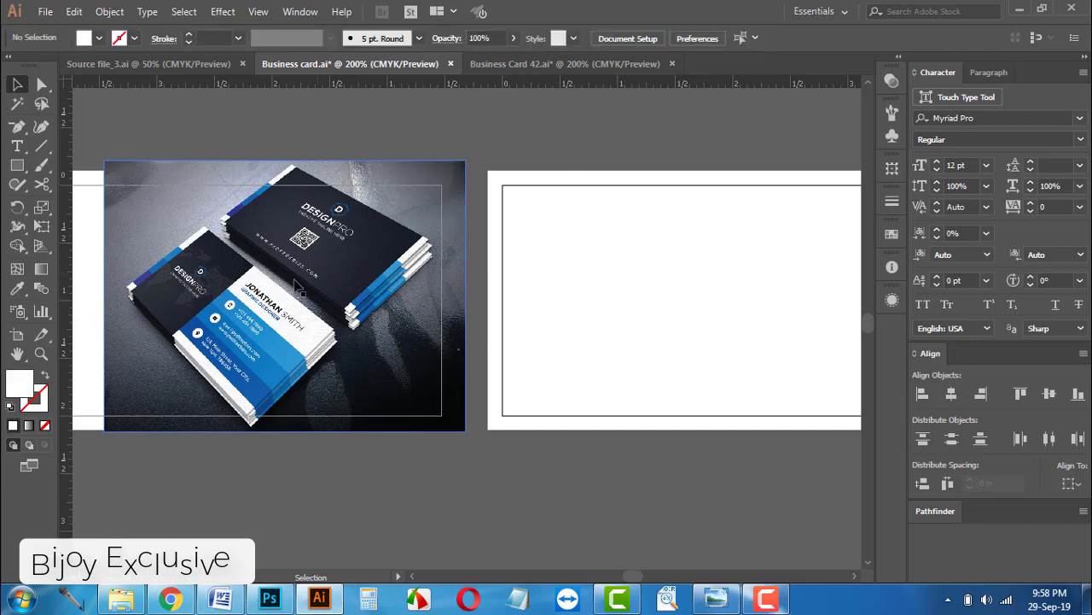
pyautogui.click(338, 313)
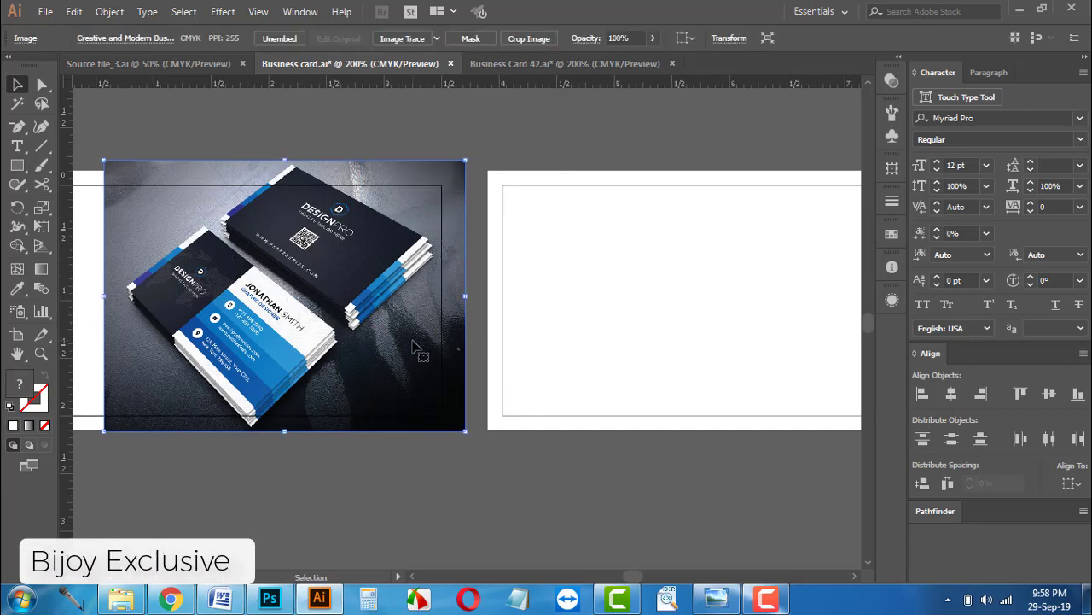
# Step: Pan and zoom to inspect the photo beside the empty artboard
pyautogui.hotkey('ctrl', 'shift', 'a')
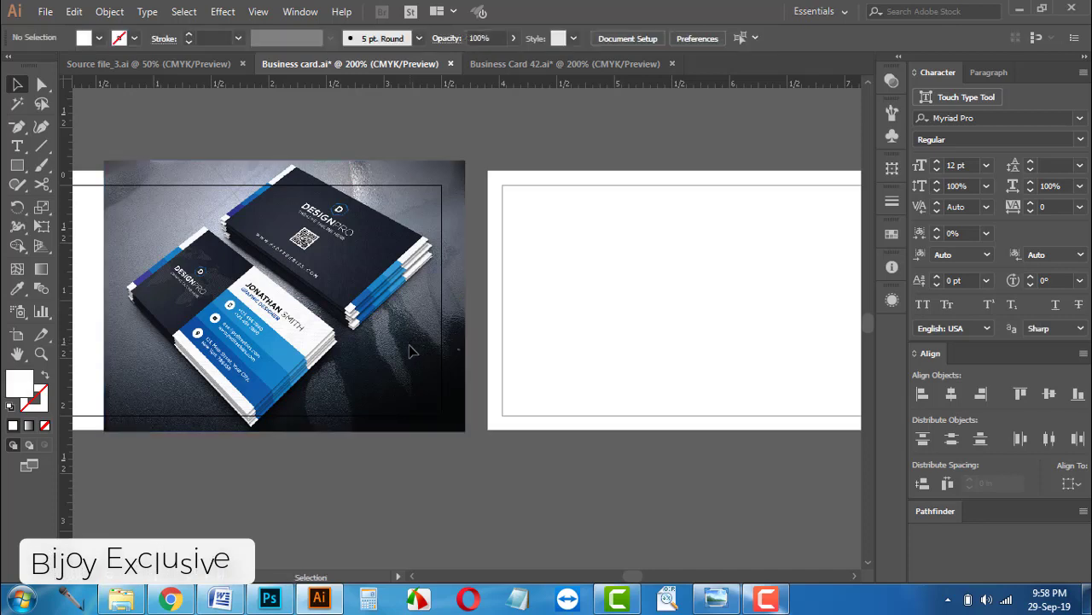
pyautogui.moveTo(478, 351); pyautogui.dragTo(441, 354)
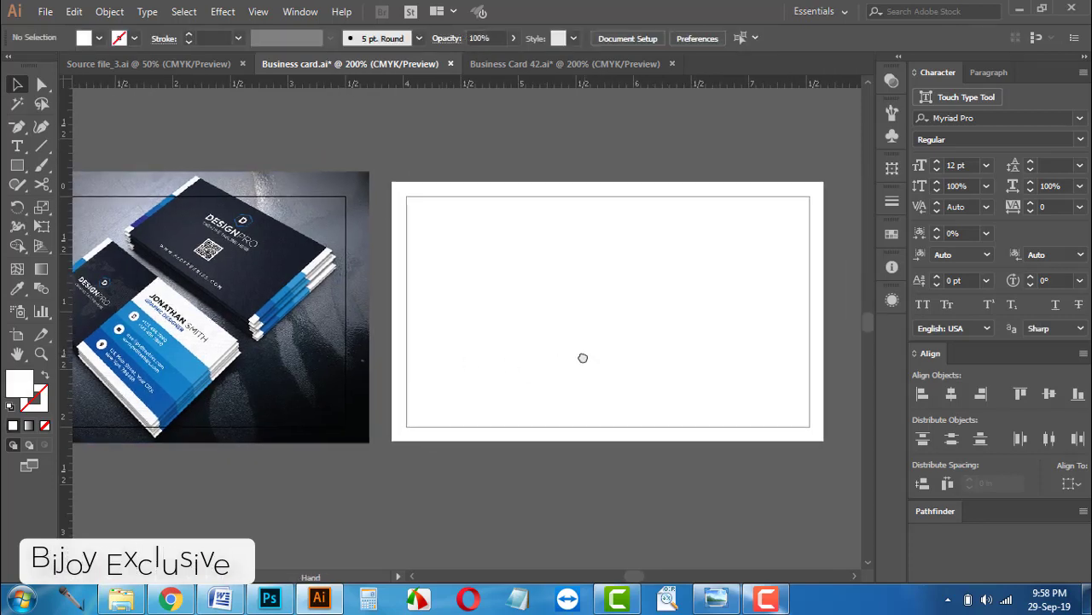
pyautogui.moveTo(583, 358); pyautogui.dragTo(578, 352)
pyautogui.moveTo(189, 323); pyautogui.dragTo(219, 321)
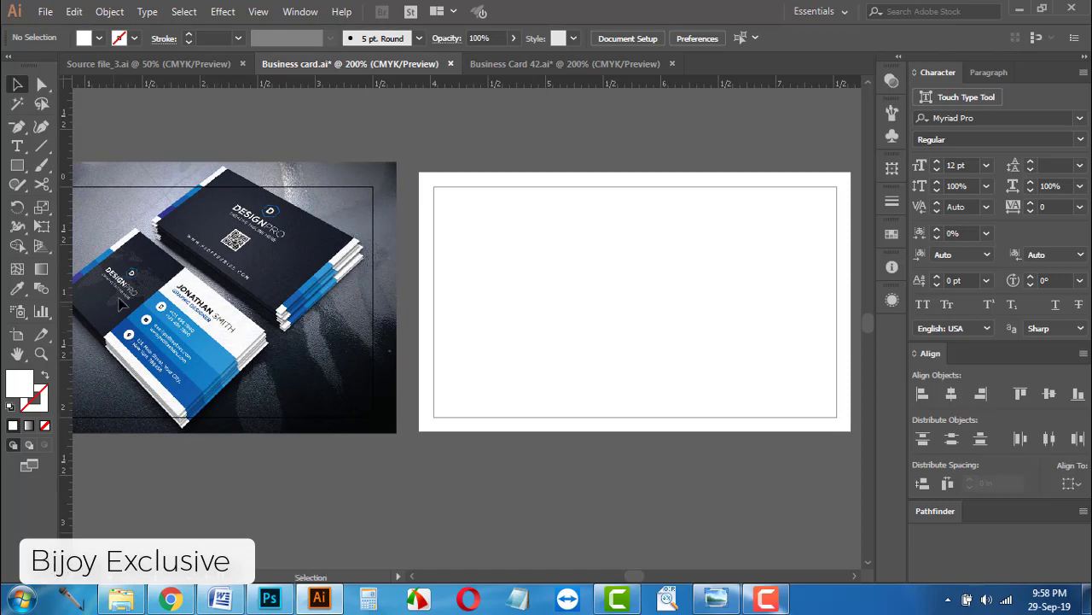
pyautogui.scroll(2, 123, 300)
pyautogui.scroll(1, 123, 300)
pyautogui.scroll(-1, 218, 218)
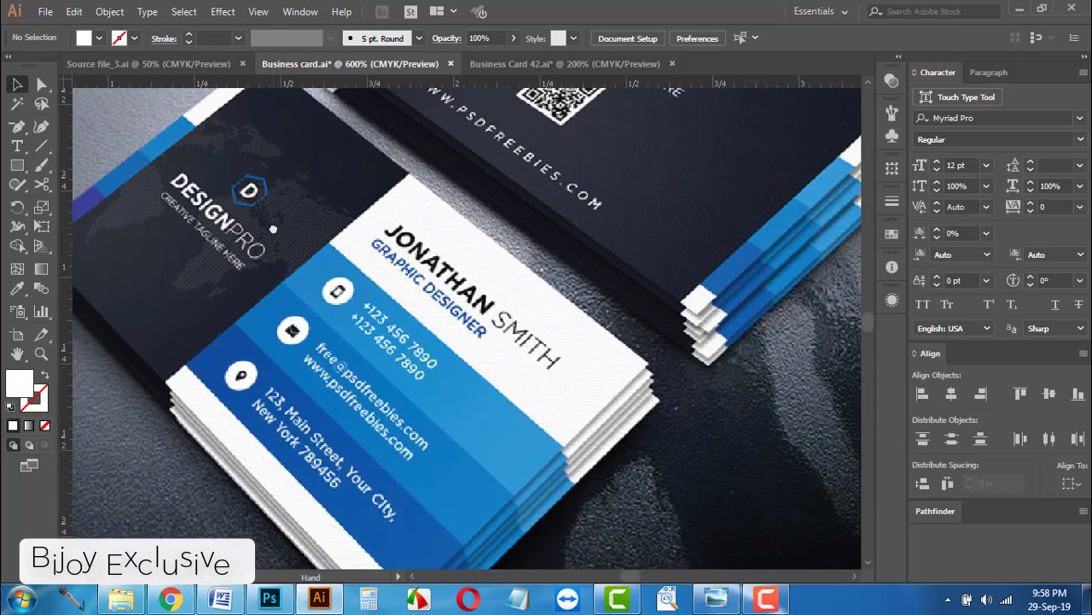
pyautogui.scroll(-1, 256, 209)
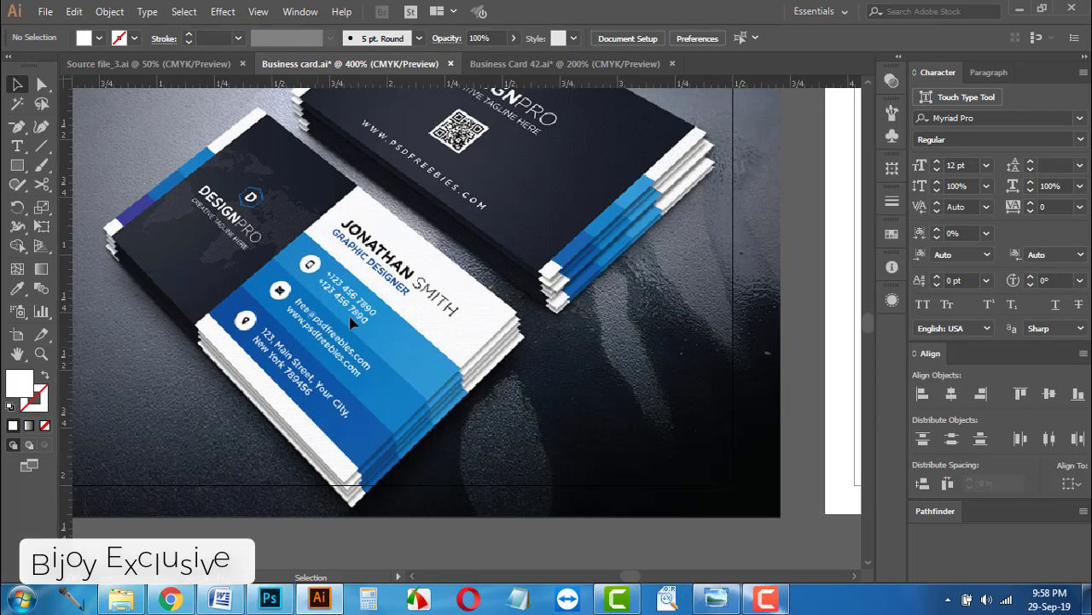
pyautogui.scroll(-1, 216, 316)
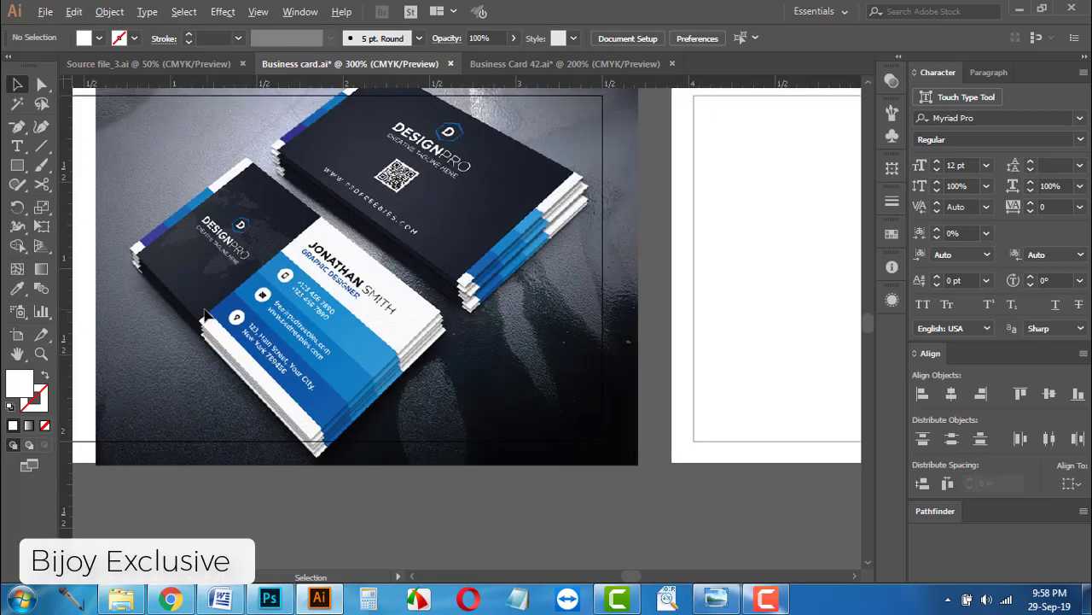
pyautogui.scroll(-1, 205, 315)
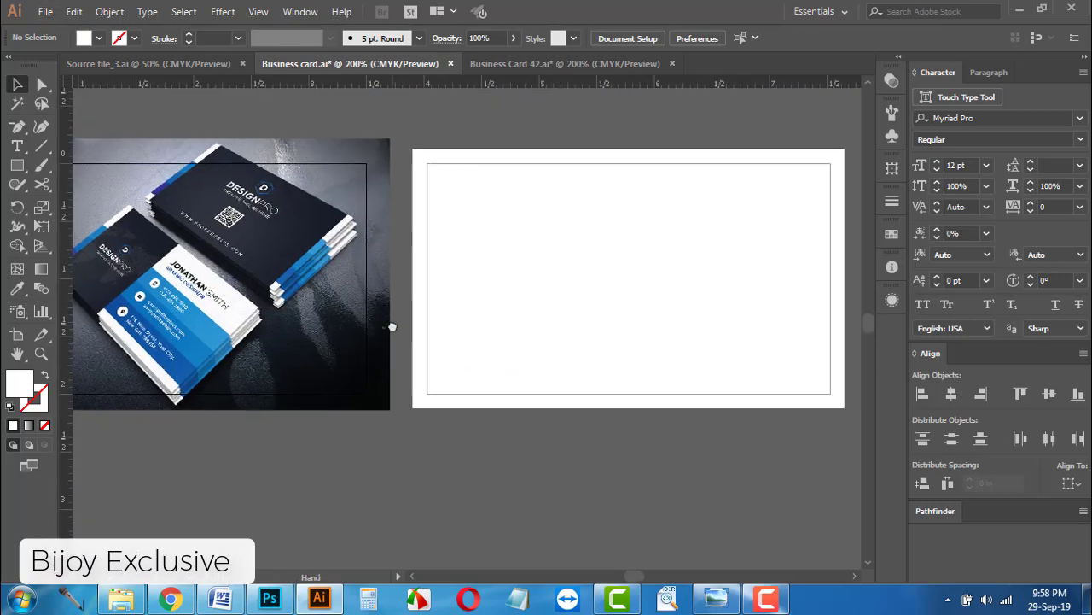
pyautogui.hscroll(3, 390, 325)
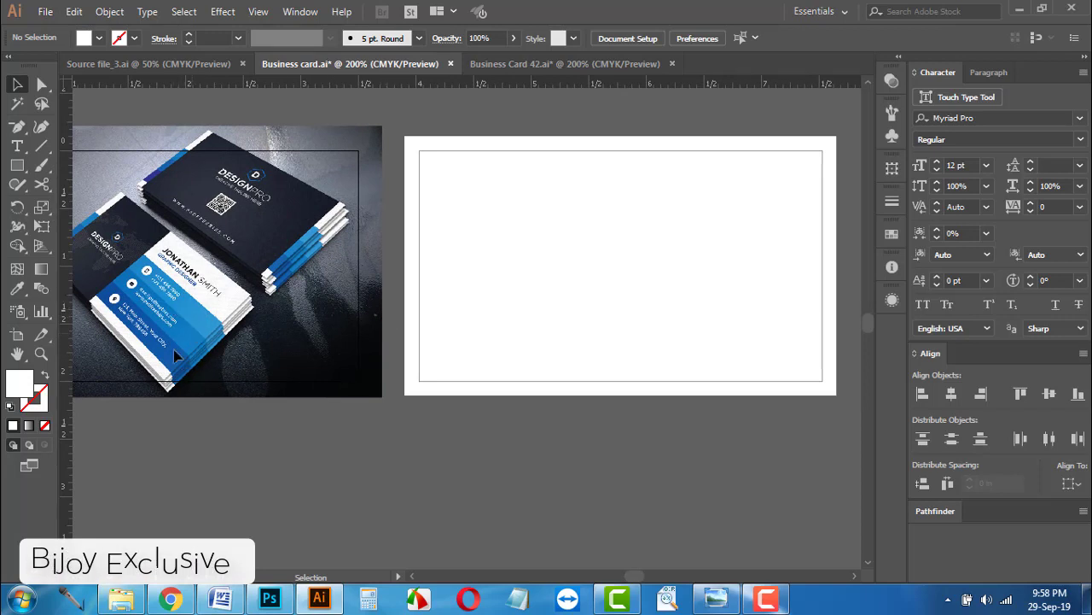
# Step: Draw a dark blue bar across the card to the artboard's left edge
pyautogui.click(17, 164)
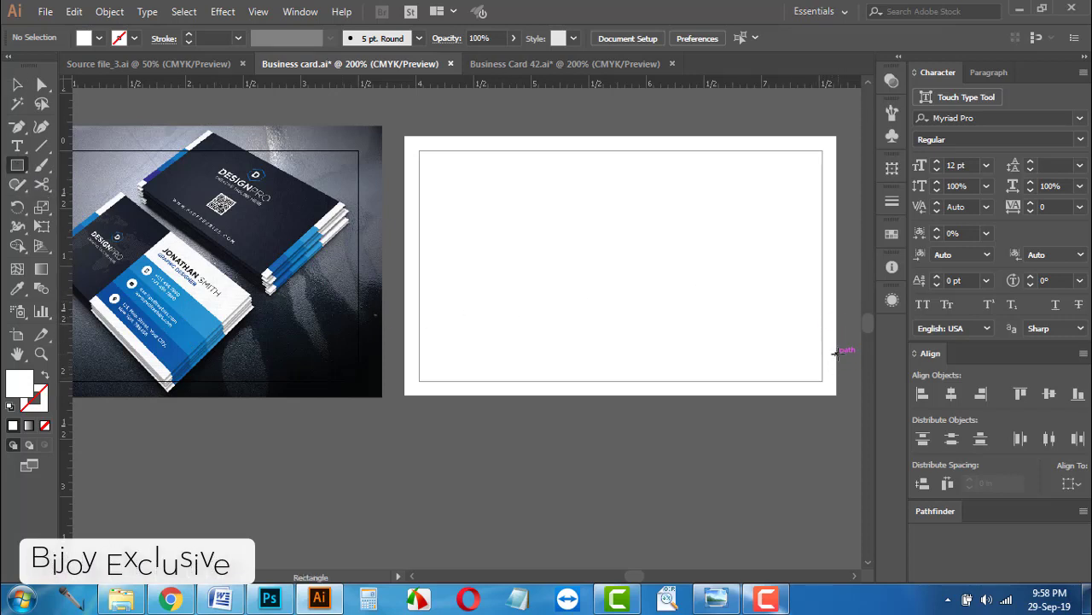
pyautogui.moveTo(835, 352); pyautogui.dragTo(488, 318)
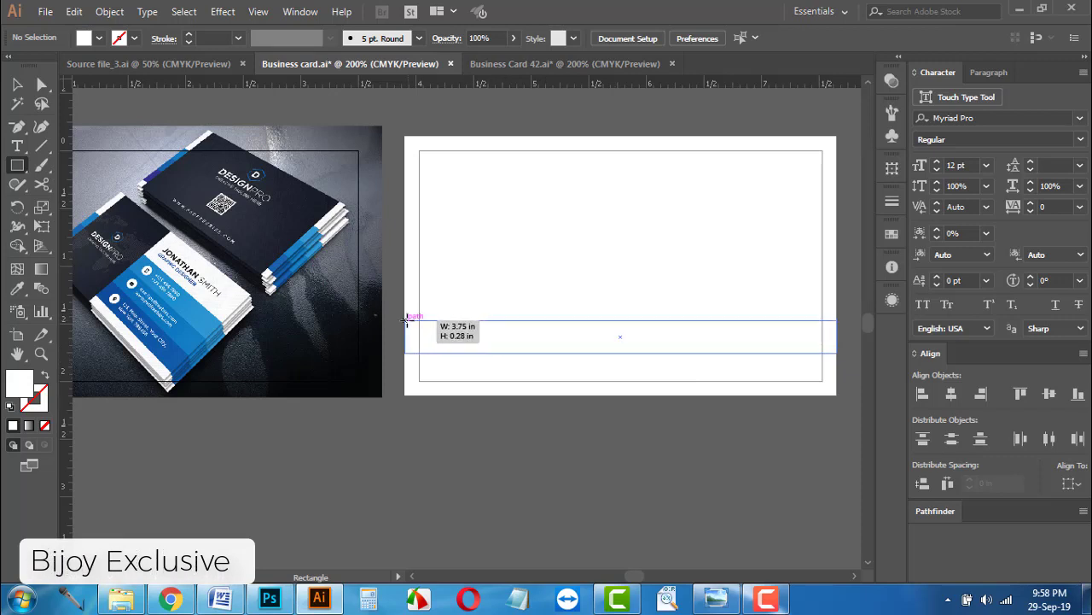
pyautogui.moveTo(487, 317); pyautogui.dragTo(406, 322)
pyautogui.click(99, 38)
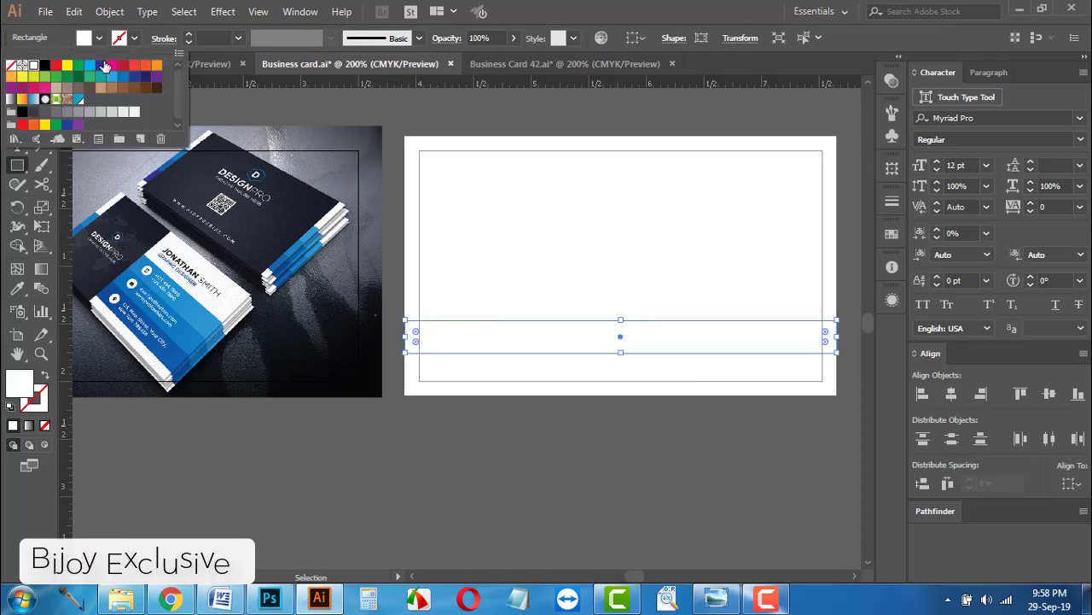
pyautogui.click(101, 65)
pyautogui.press('Escape')
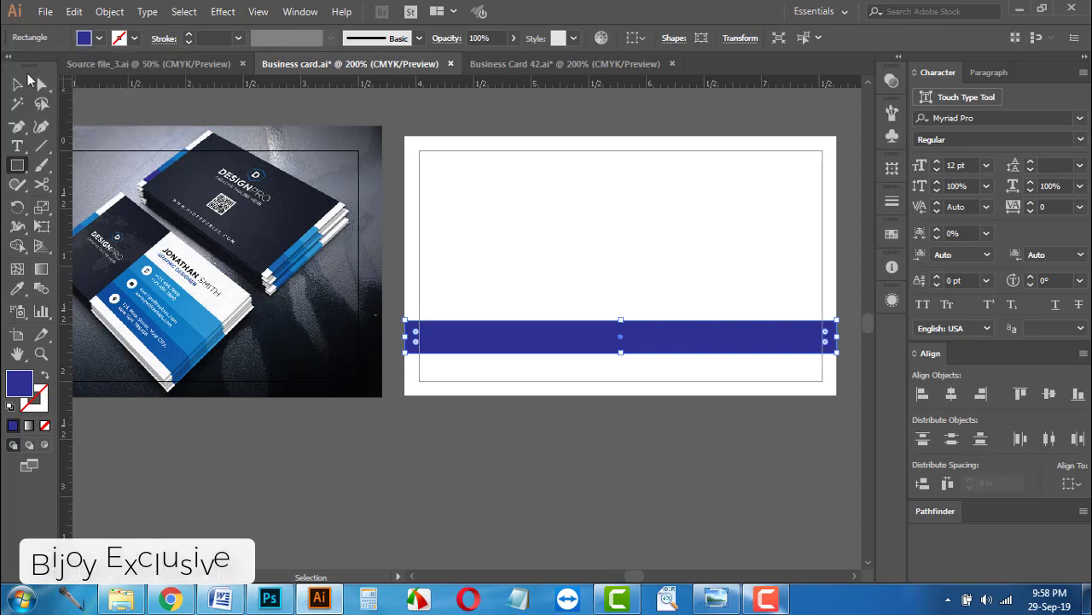
# Step: Duplicate the bar into three stacked blue bars and extend them up to the guide
pyautogui.click(18, 83)
pyautogui.moveTo(598, 348); pyautogui.dragTo(595, 317)
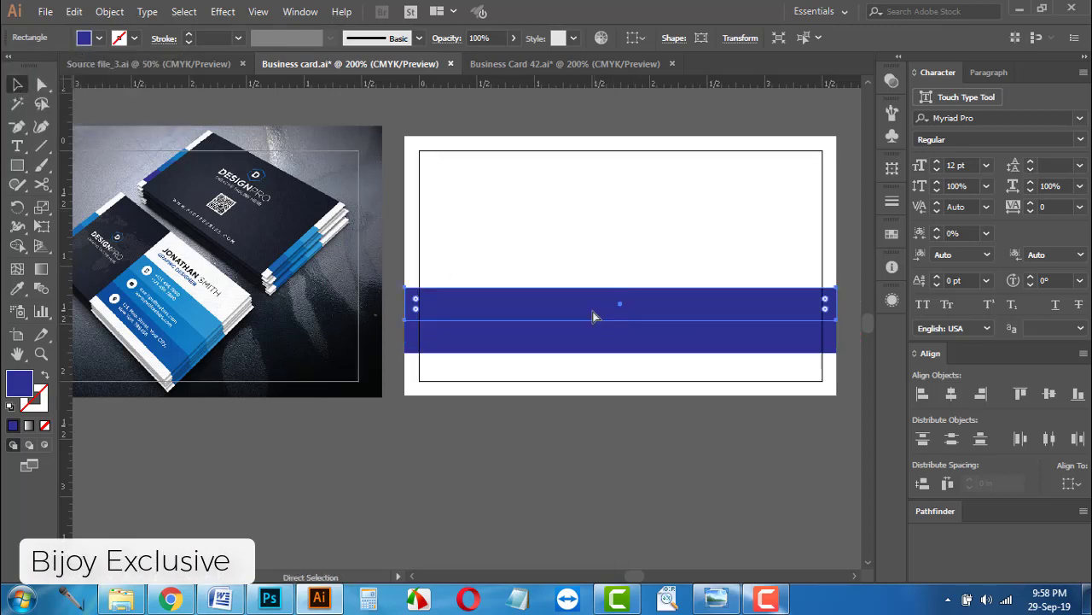
pyautogui.hotkey('ctrl', 'd')
pyautogui.click(600, 224)
pyautogui.moveTo(600, 225); pyautogui.dragTo(649, 370)
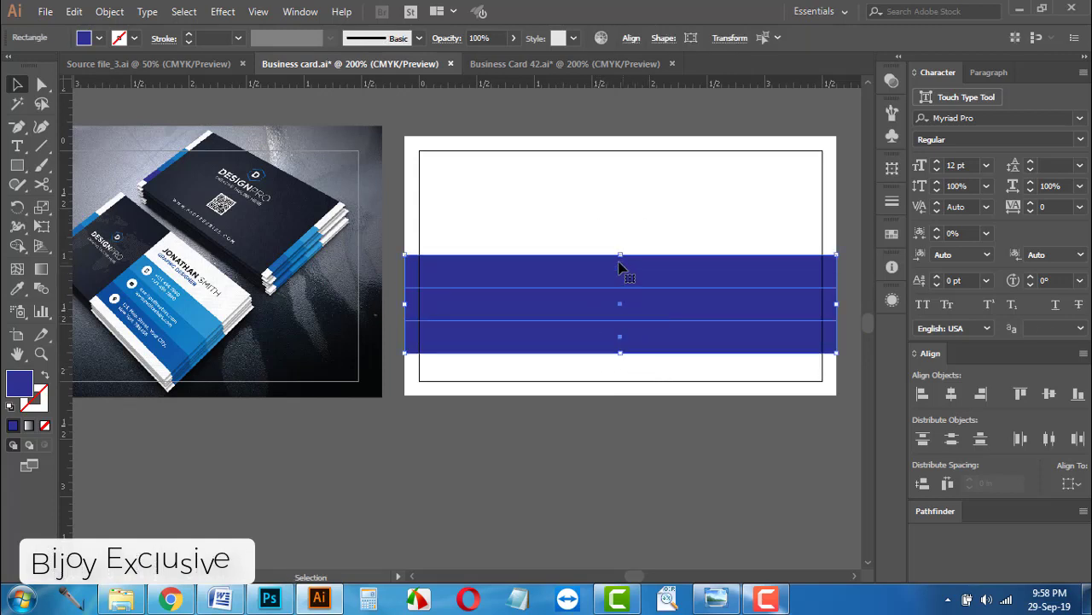
pyautogui.moveTo(620, 254); pyautogui.dragTo(621, 212)
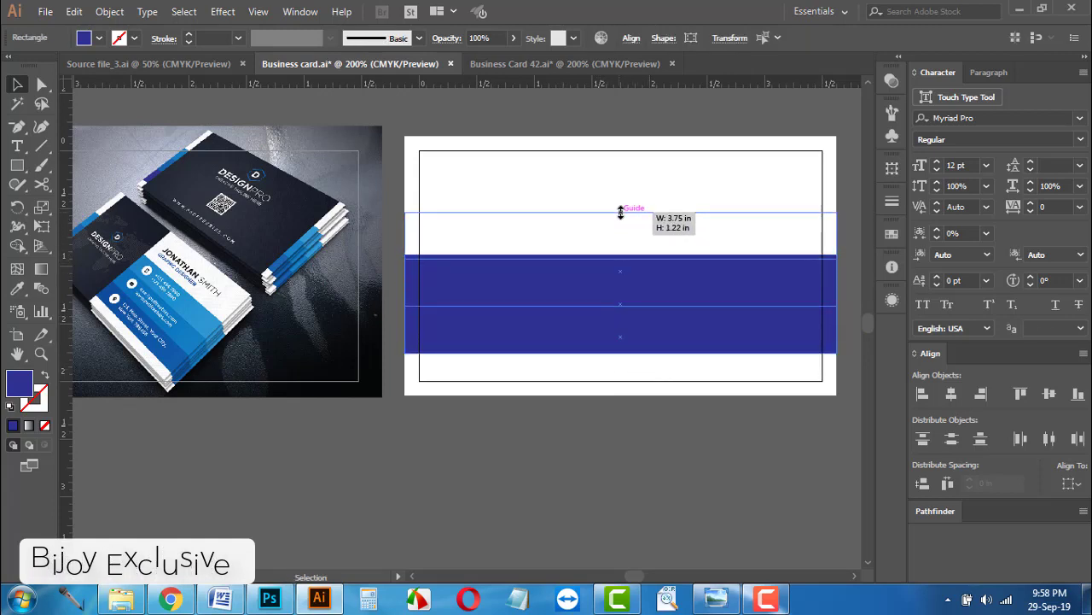
pyautogui.moveTo(620, 212); pyautogui.dragTo(621, 213)
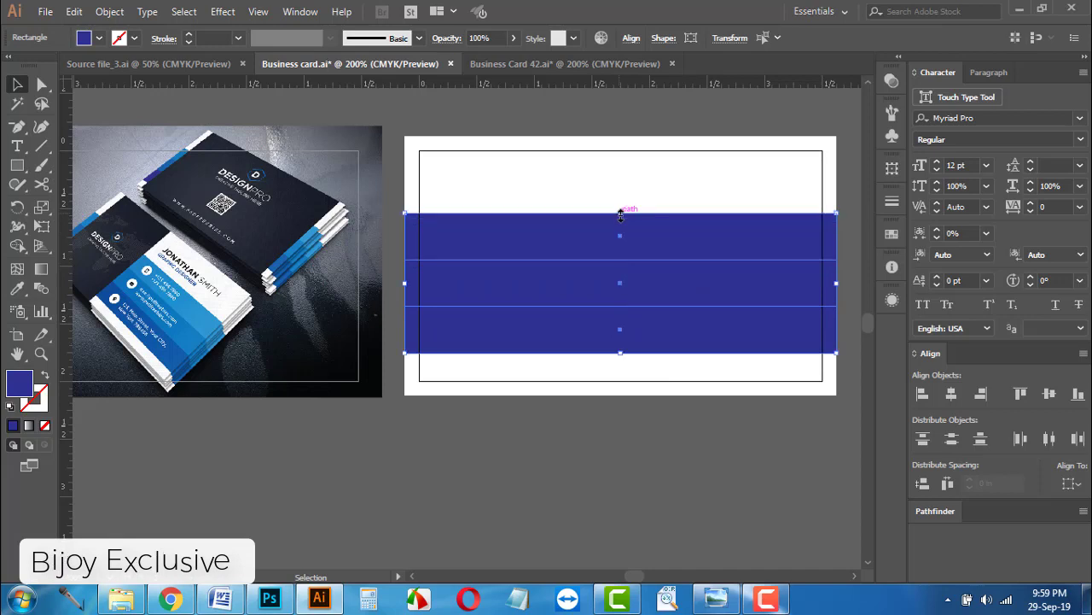
# Step: Fill the middle blue band with magenta
pyautogui.click(555, 206)
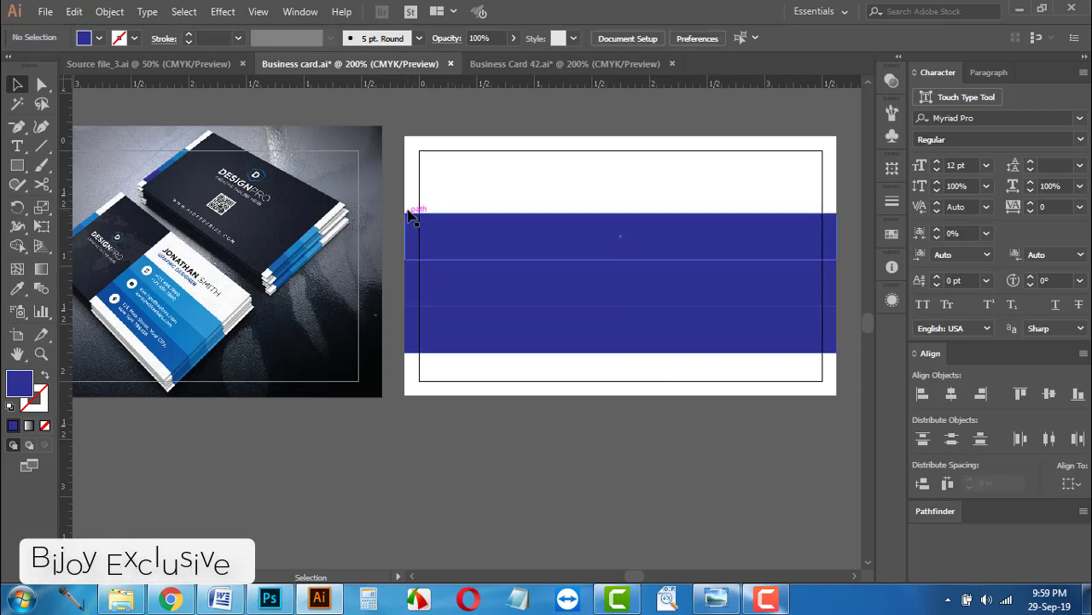
pyautogui.click(515, 299)
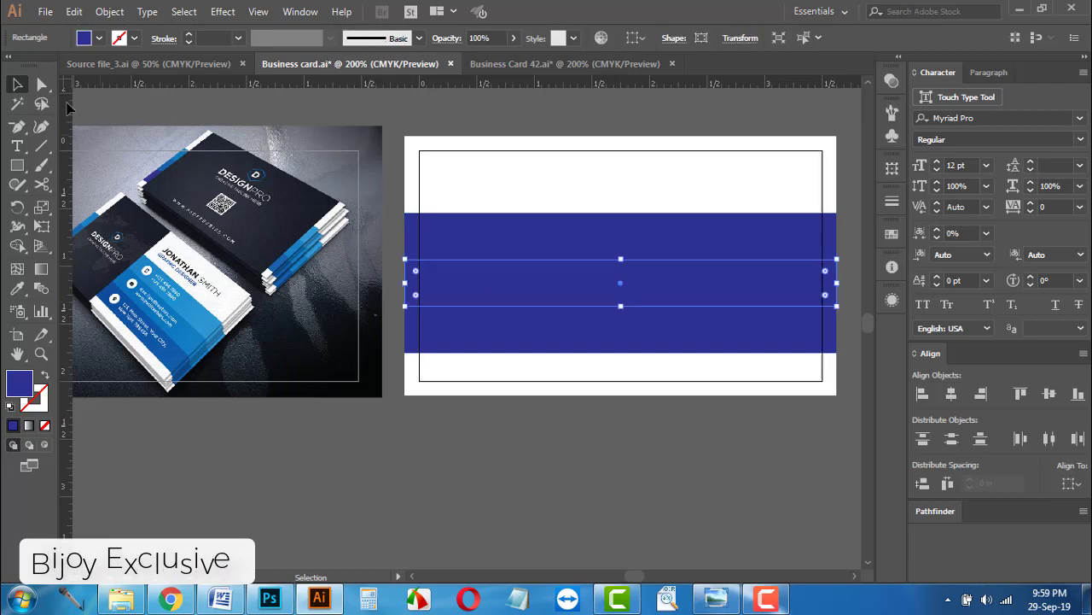
pyautogui.click(99, 37)
pyautogui.click(112, 65)
pyautogui.click(593, 418)
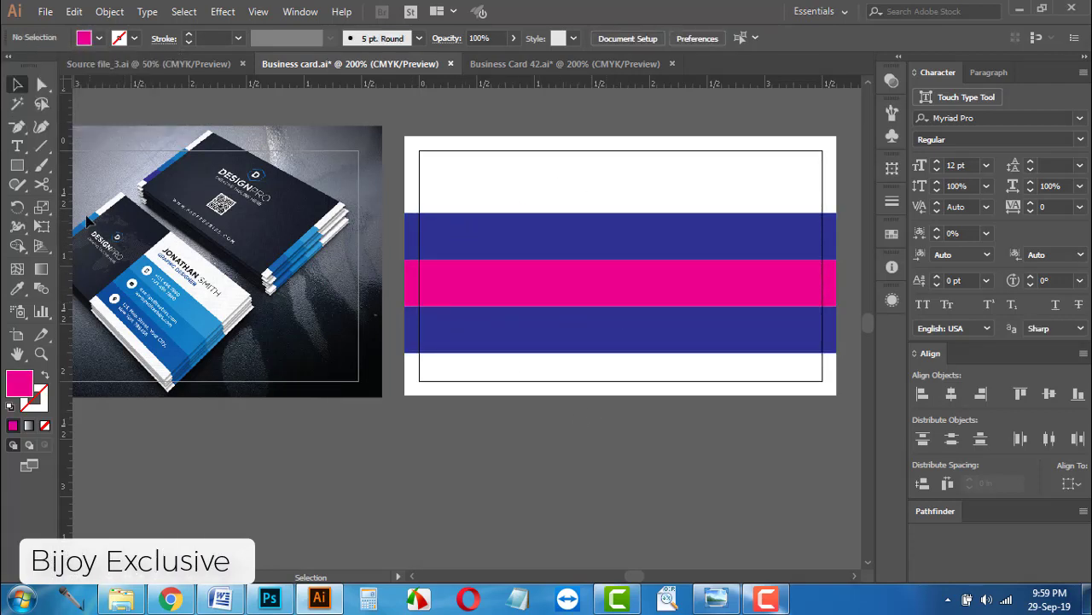
pyautogui.click(17, 164)
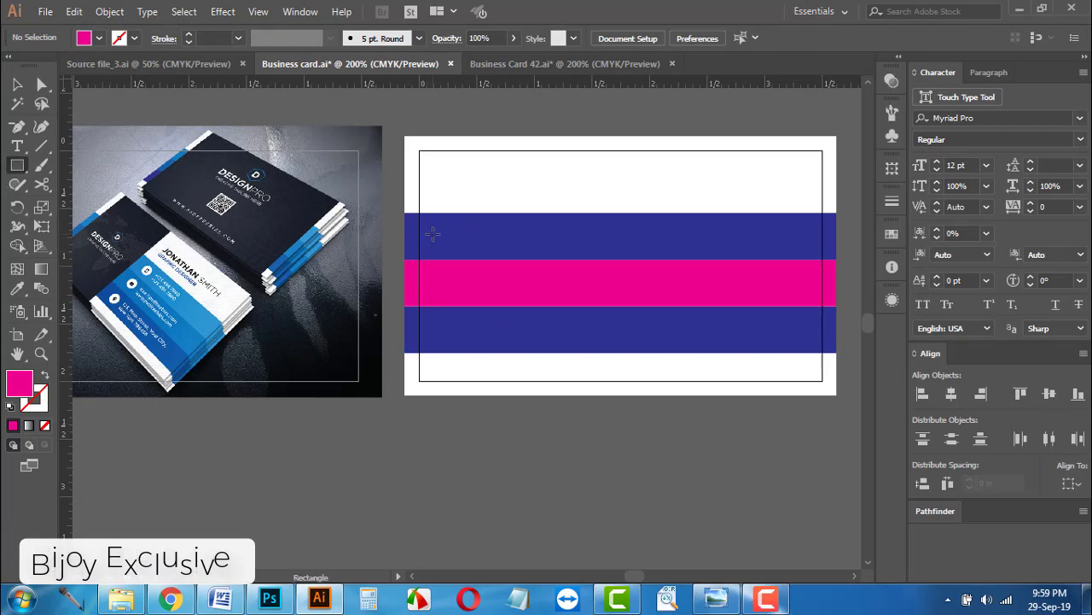
# Step: Draw a tall rectangle down the card's left side filled with the photo's dark navy
pyautogui.moveTo(436, 139)
pyautogui.mouseDown()
pyautogui.moveTo(522, 393)
pyautogui.moveTo(578, 394)
pyautogui.mouseUp()
pyautogui.click(17, 287)
pyautogui.click(101, 268)
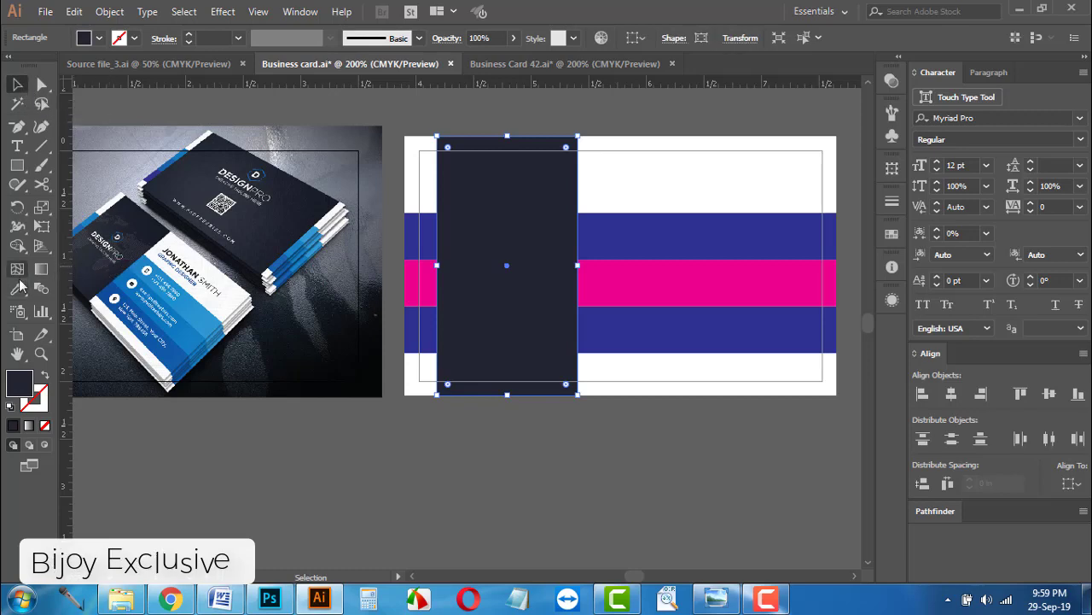
pyautogui.press('i')
pyautogui.click(17, 84)
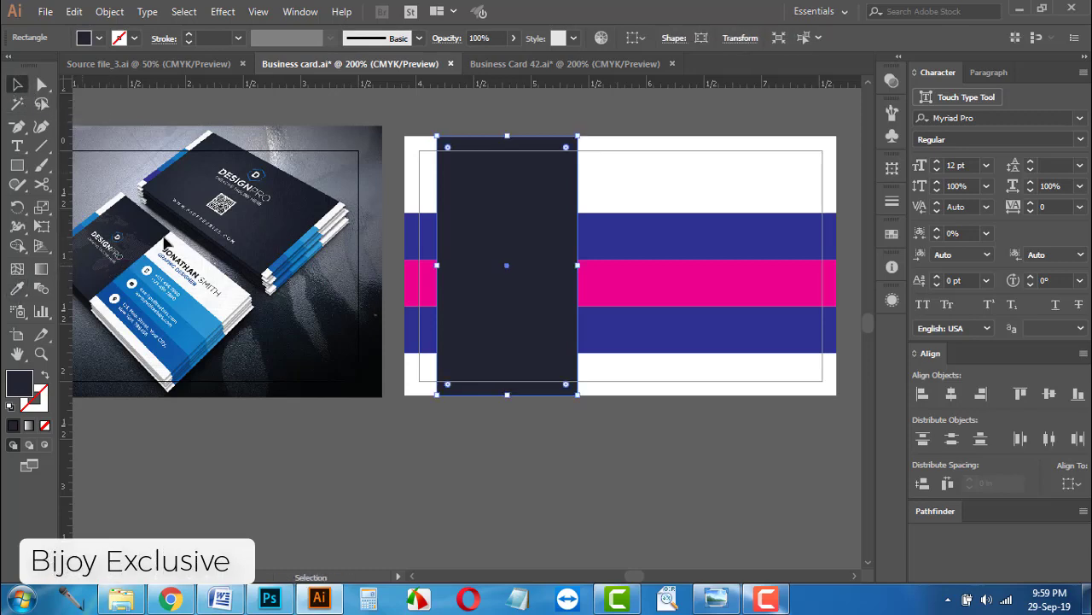
# Step: Place the blue-dot world map image into the card document
pyautogui.moveTo(307, 251); pyautogui.dragTo(324, 259)
pyautogui.hscroll(-2, 281, 268)
pyautogui.scroll(4, 252, 275)
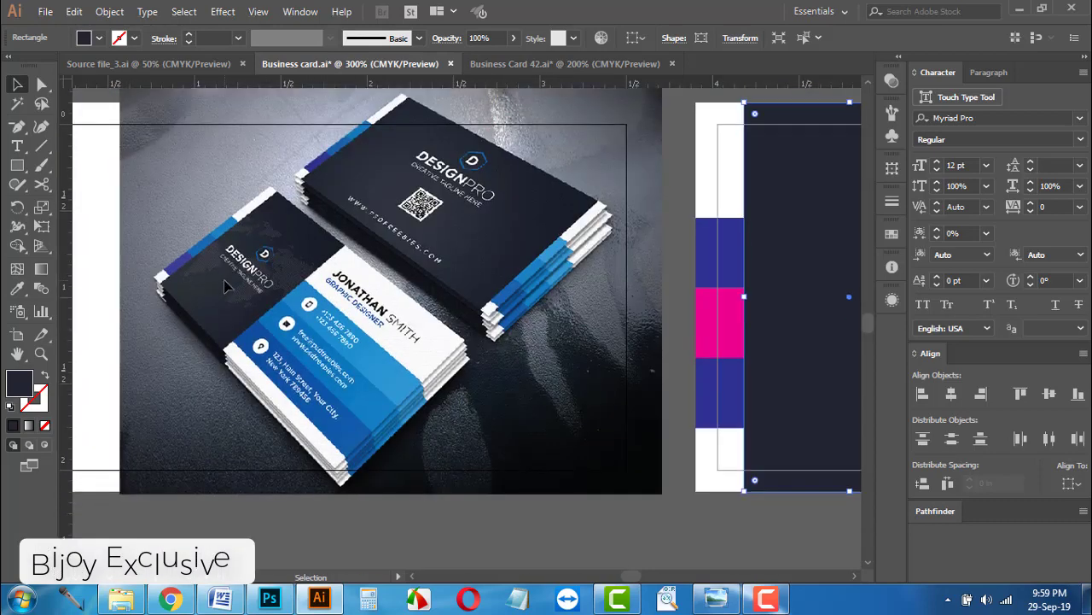
pyautogui.hscroll(2, 410, 289)
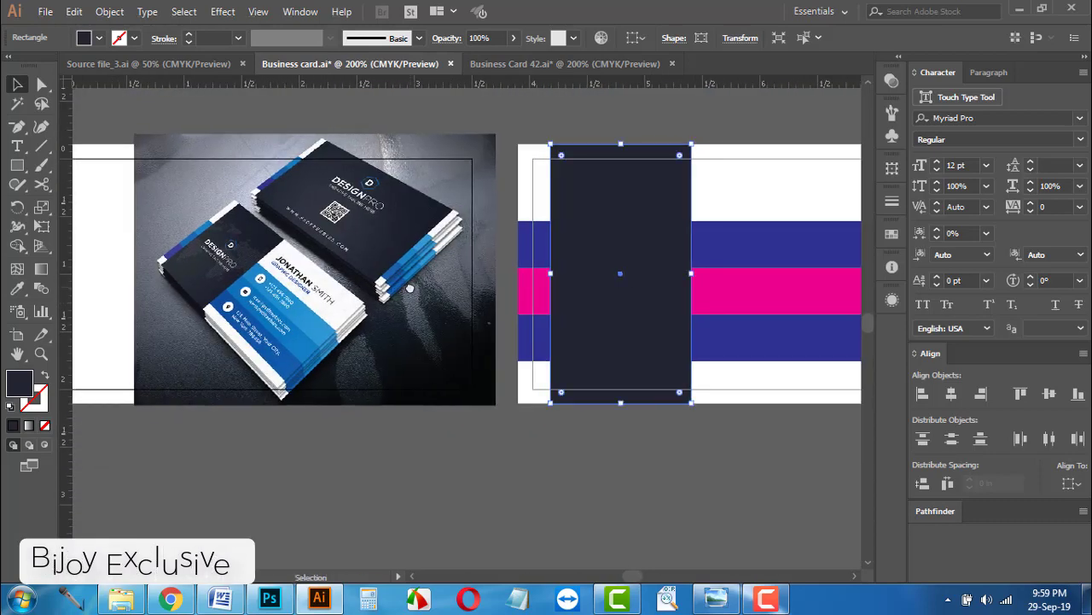
pyautogui.click(507, 453)
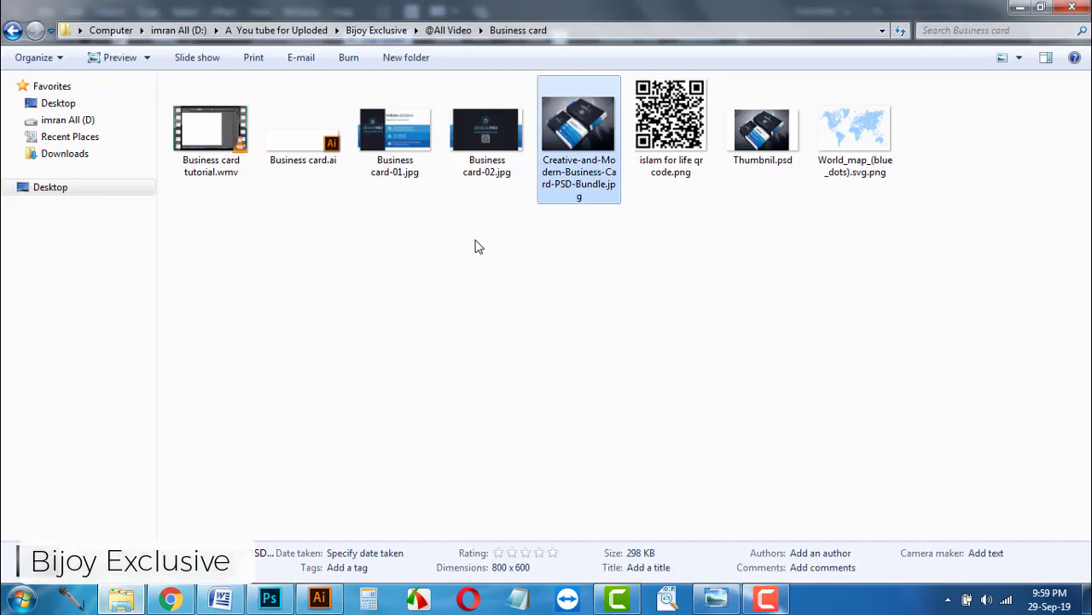
pyautogui.moveTo(850, 136)
pyautogui.mouseDown()
pyautogui.moveTo(335, 586)
pyautogui.moveTo(563, 293)
pyautogui.mouseUp()
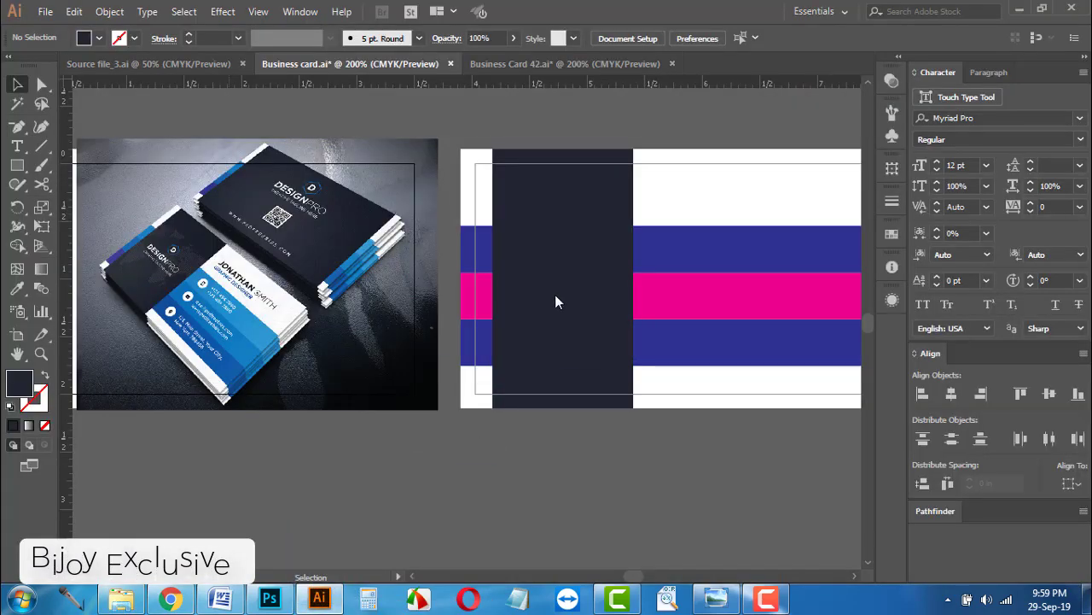
pyautogui.scroll(-3, 555, 301)
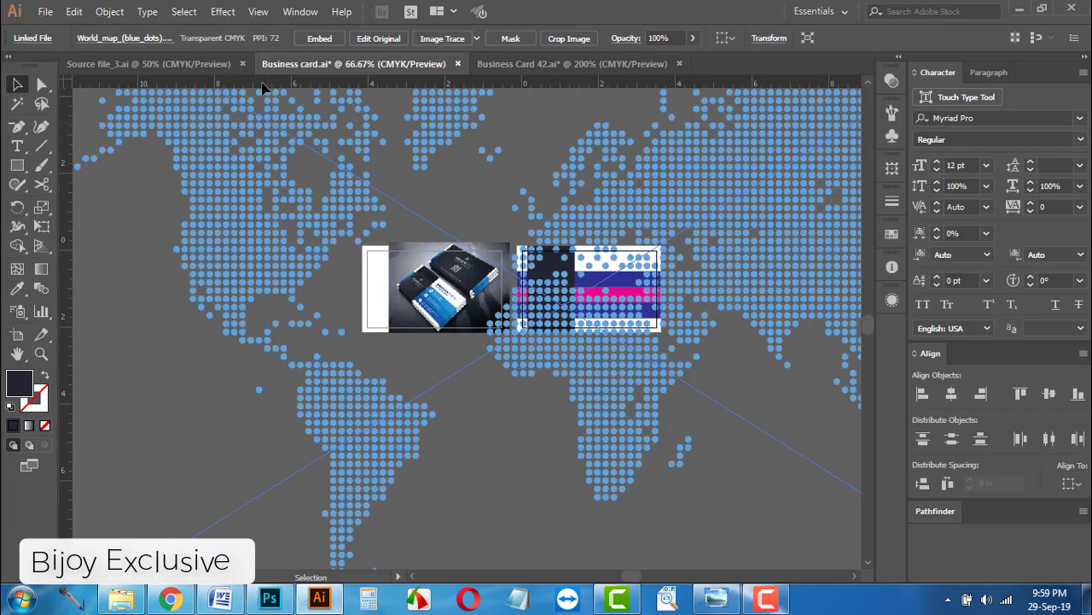
# Step: Embed the world map, shrink it to card size and move it onto the navy column
pyautogui.click(319, 37)
pyautogui.scroll(-3, 356, 220)
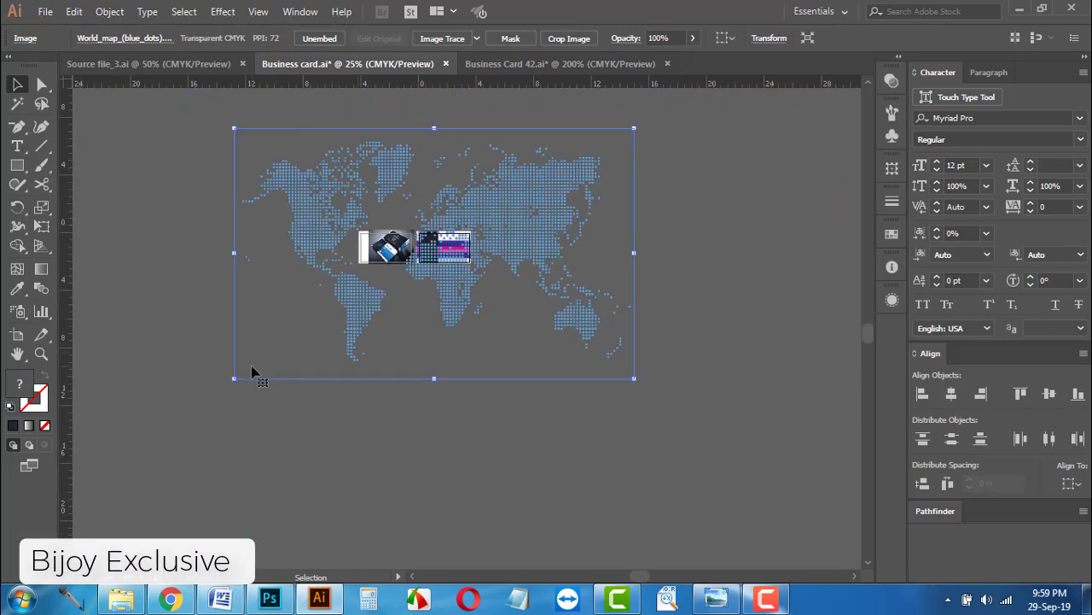
pyautogui.moveTo(235, 377)
pyautogui.mouseDown()
pyautogui.moveTo(428, 288)
pyautogui.moveTo(426, 257)
pyautogui.mouseUp()
pyautogui.scroll(2, 434, 247)
pyautogui.scroll(1, 418, 376)
pyautogui.scroll(5, 415, 397)
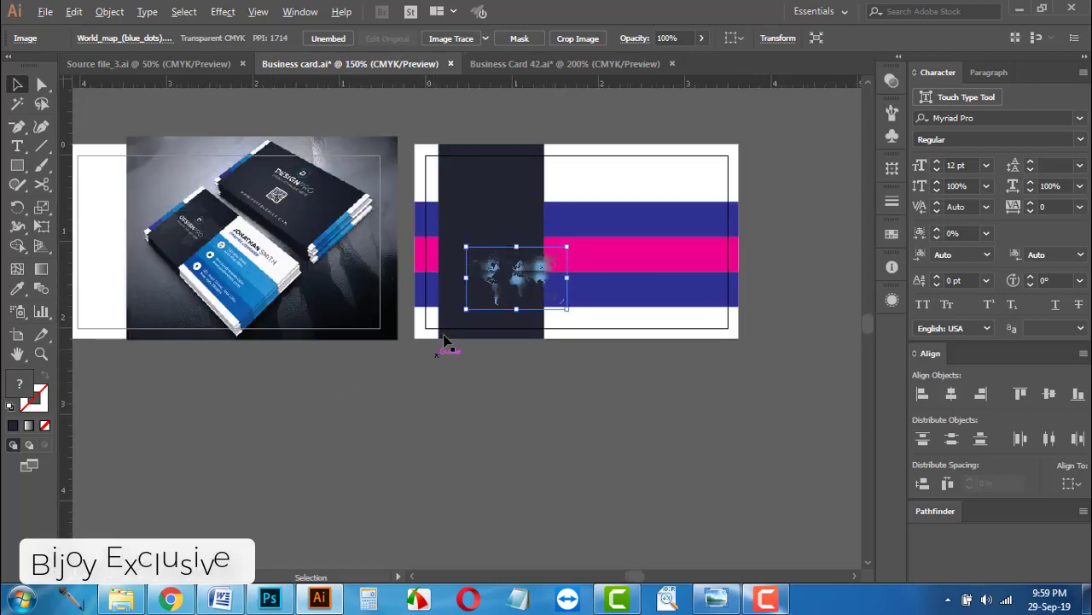
pyautogui.scroll(1, 495, 256)
pyautogui.scroll(1, 495, 256)
pyautogui.moveTo(555, 305); pyautogui.dragTo(502, 251)
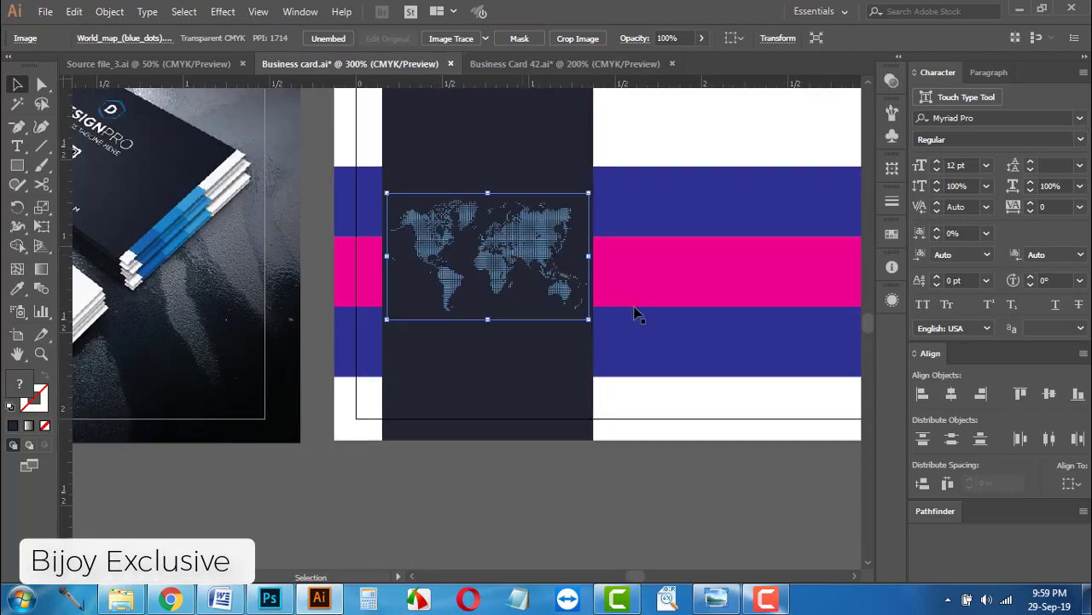
# Step: Lower the world map's opacity to 20%
pyautogui.scroll(2, 683, 256)
pyautogui.moveTo(708, 237); pyautogui.dragTo(651, 221)
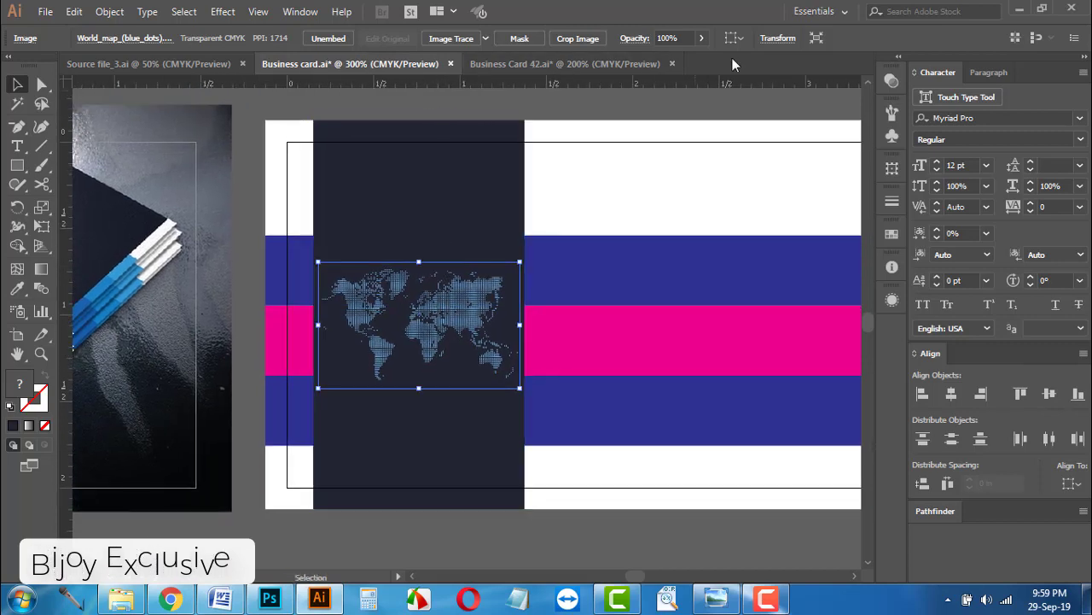
pyautogui.click(701, 40)
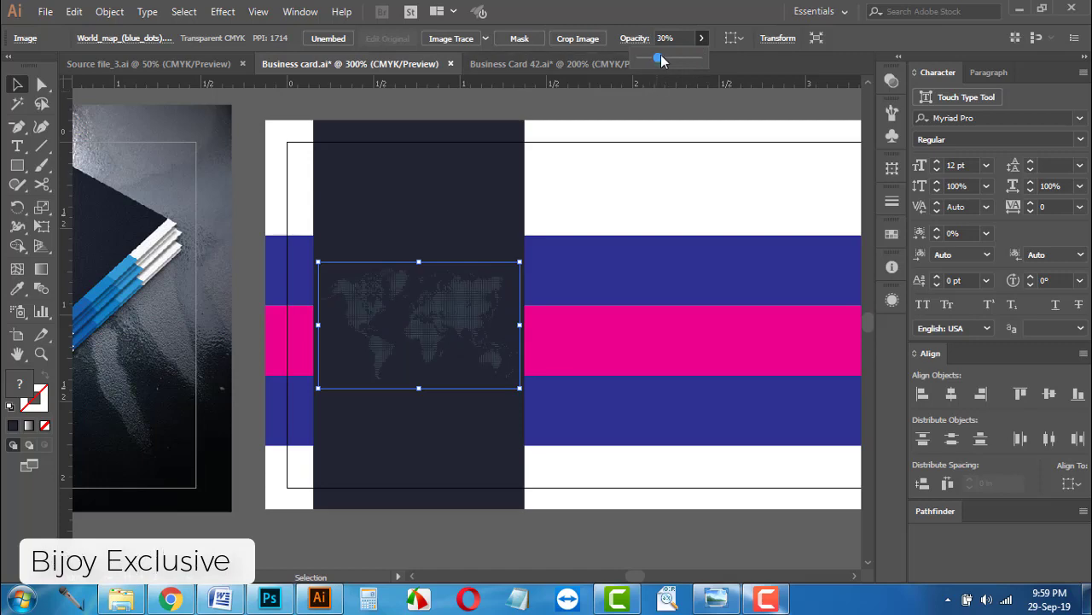
pyautogui.moveTo(662, 60); pyautogui.dragTo(652, 60)
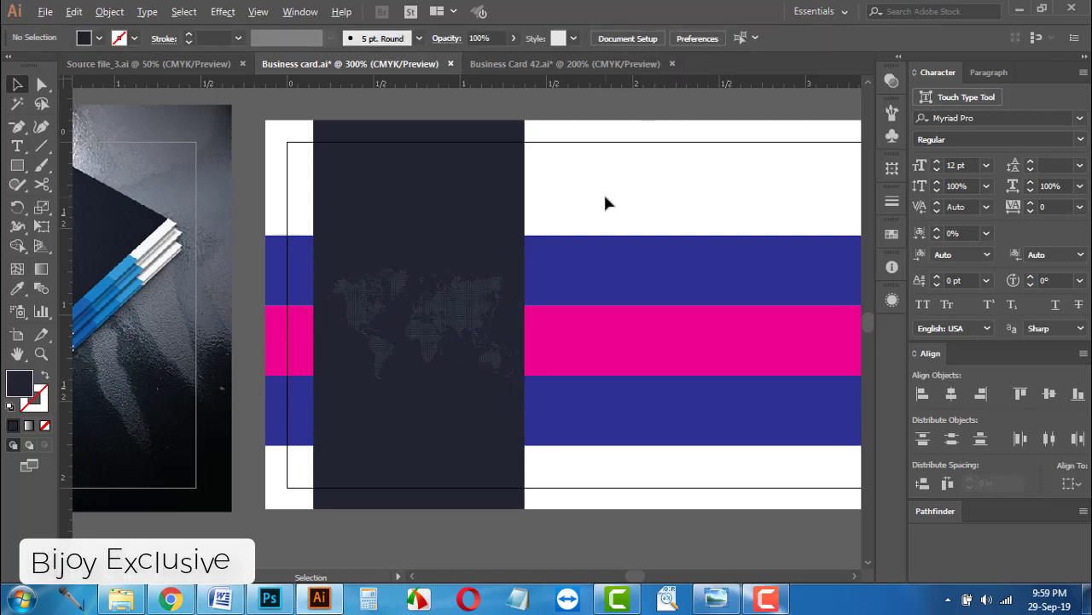
pyautogui.scroll(-1, 603, 192)
pyautogui.moveTo(604, 182); pyautogui.dragTo(629, 173)
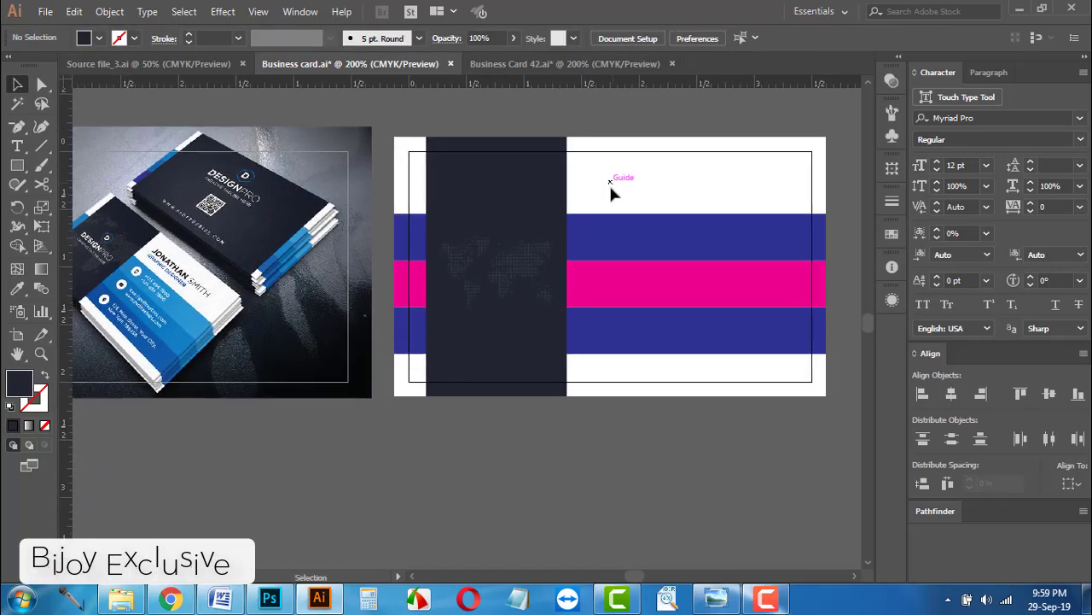
pyautogui.scroll(2, 101, 299)
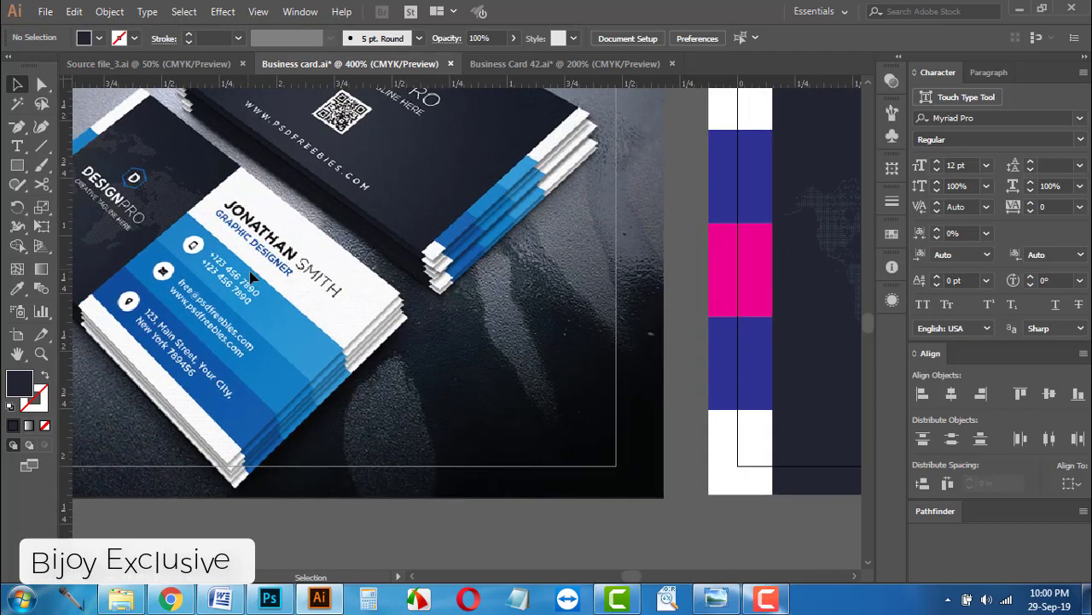
pyautogui.scroll(-1, 256, 280)
pyautogui.moveTo(362, 320); pyautogui.dragTo(242, 309)
pyautogui.scroll(-1, 352, 316)
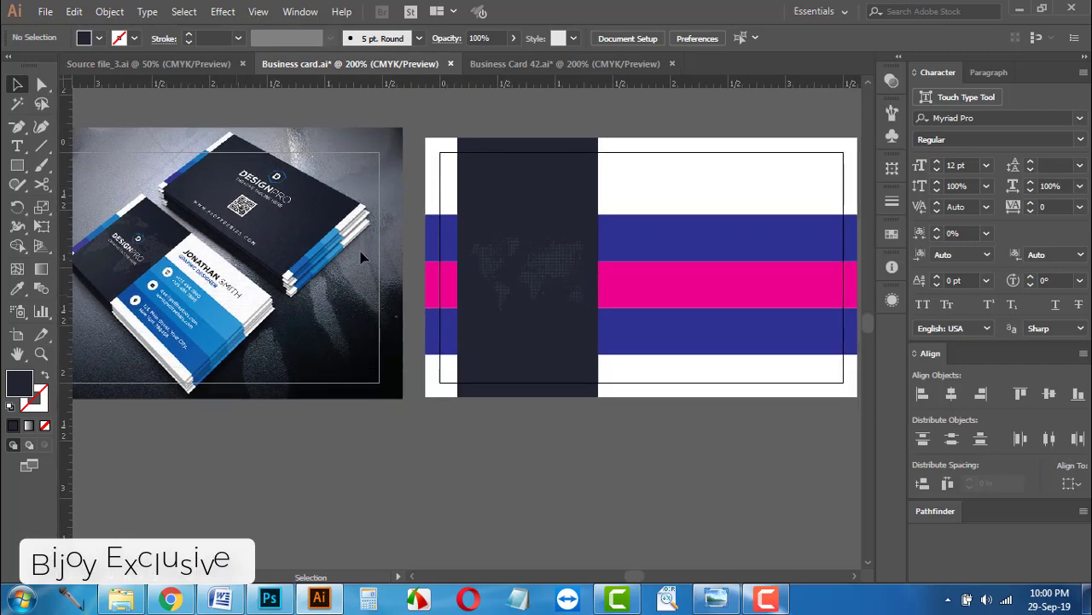
pyautogui.moveTo(546, 236)
pyautogui.mouseDown()
pyautogui.moveTo(504, 239)
pyautogui.moveTo(534, 227)
pyautogui.mouseUp()
pyautogui.scroll(1, 810, 256)
# Step: Copy the name, title and contact lines from Business Card 42 into Business card.ai
pyautogui.click(540, 65)
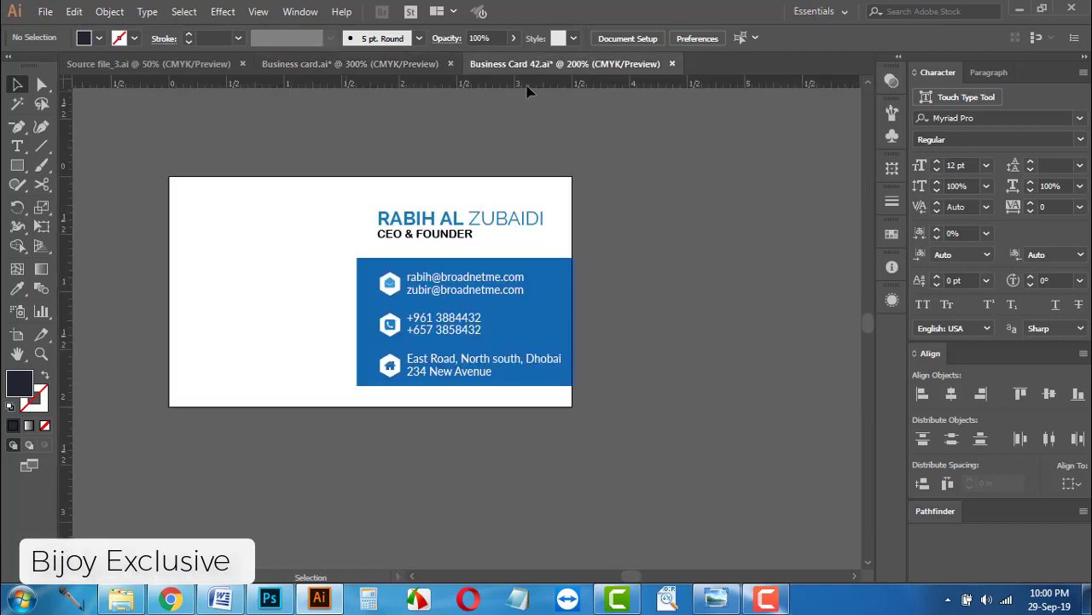
pyautogui.click(369, 304)
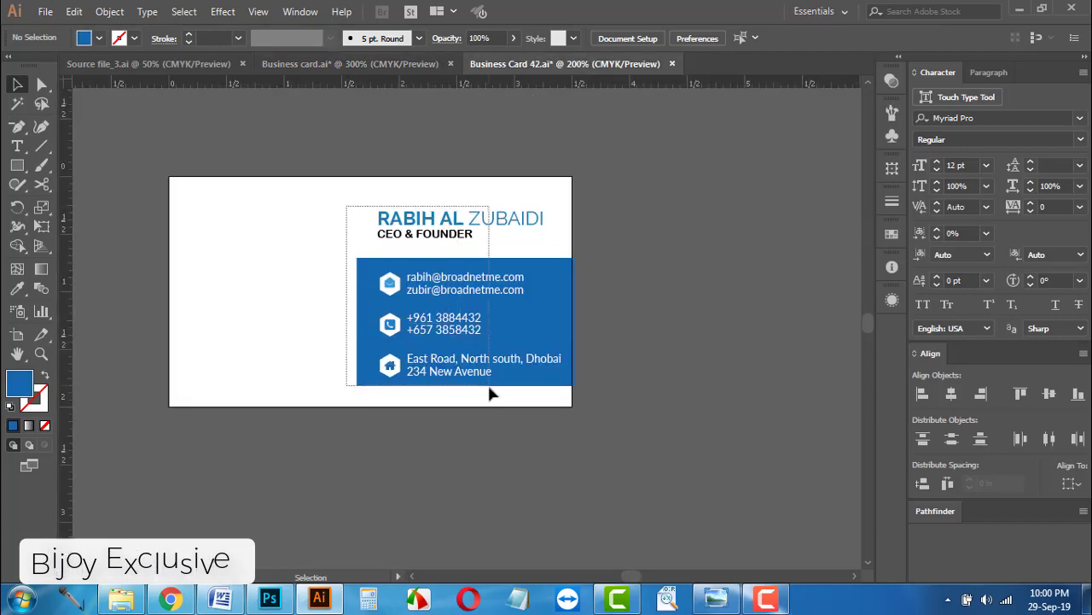
pyautogui.moveTo(346, 205); pyautogui.dragTo(500, 403)
pyautogui.moveTo(432, 339); pyautogui.dragTo(380, 63)
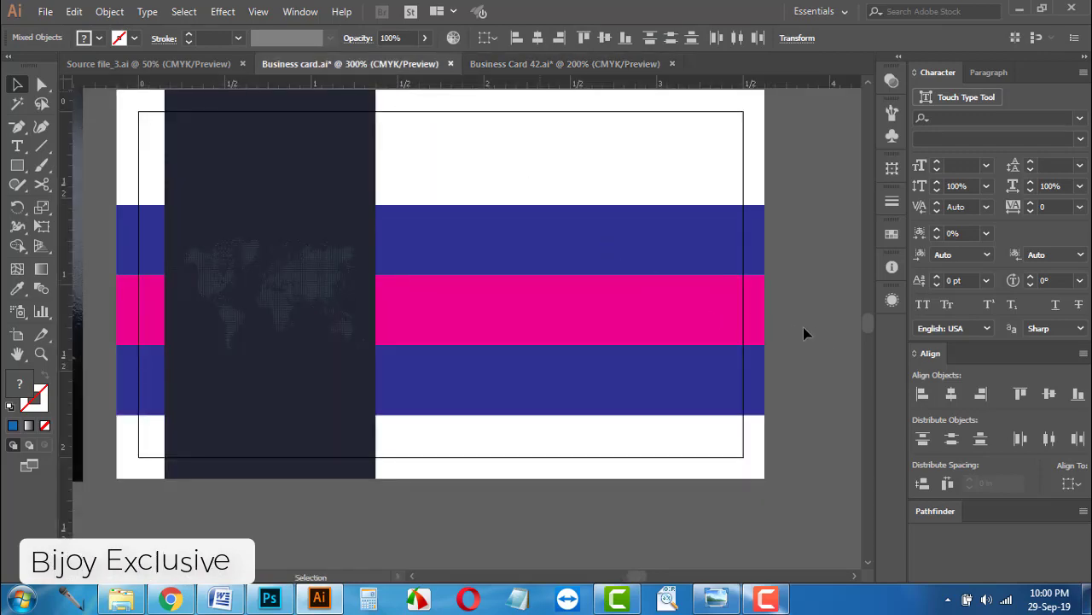
pyautogui.moveTo(814, 338); pyautogui.dragTo(803, 329)
# Step: Move the name and title to the card's top-left corner
pyautogui.moveTo(595, 332); pyautogui.dragTo(363, 367)
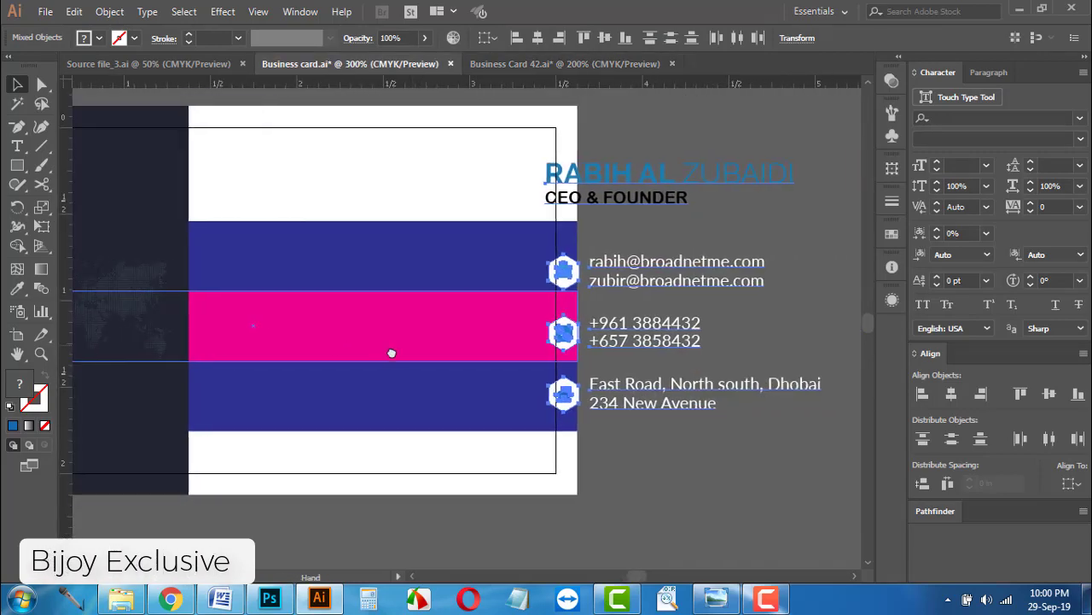
pyautogui.click(612, 144)
pyautogui.click(563, 190)
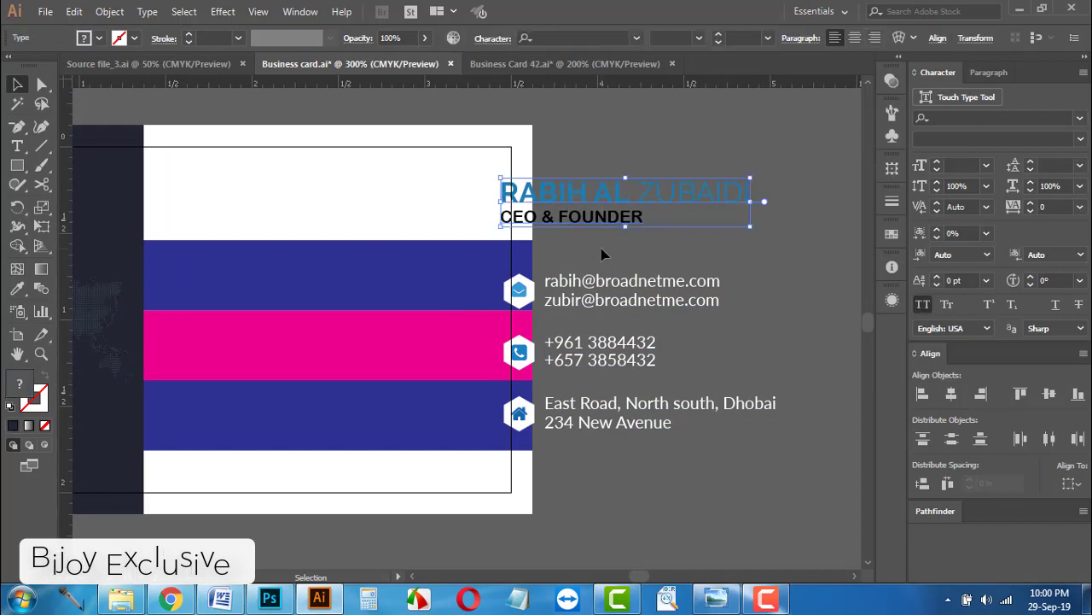
pyautogui.moveTo(516, 196); pyautogui.dragTo(191, 198)
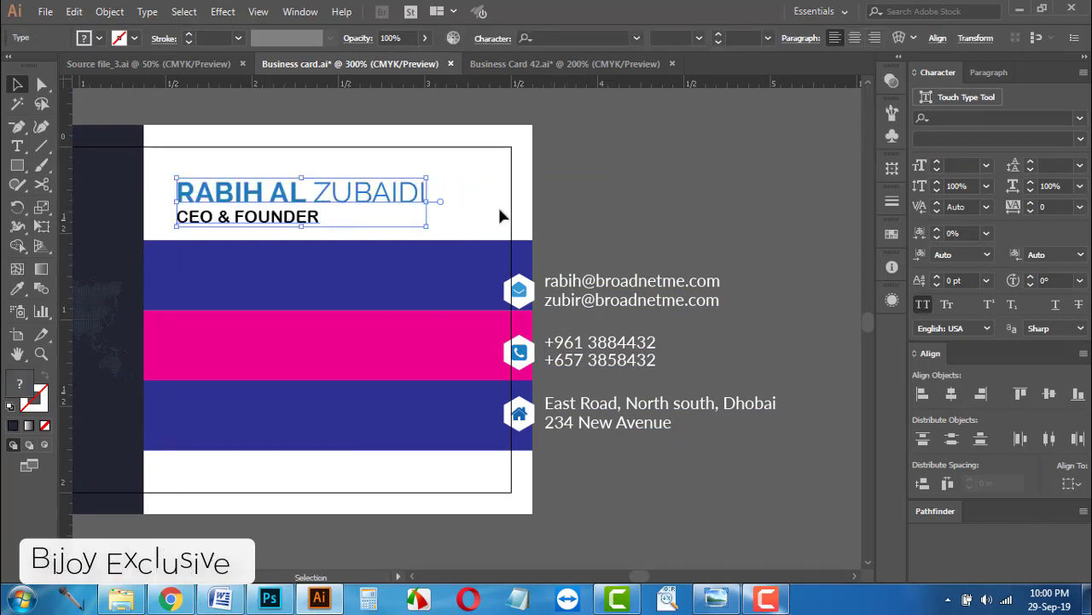
pyautogui.click(619, 232)
pyautogui.scroll(-1, 597, 234)
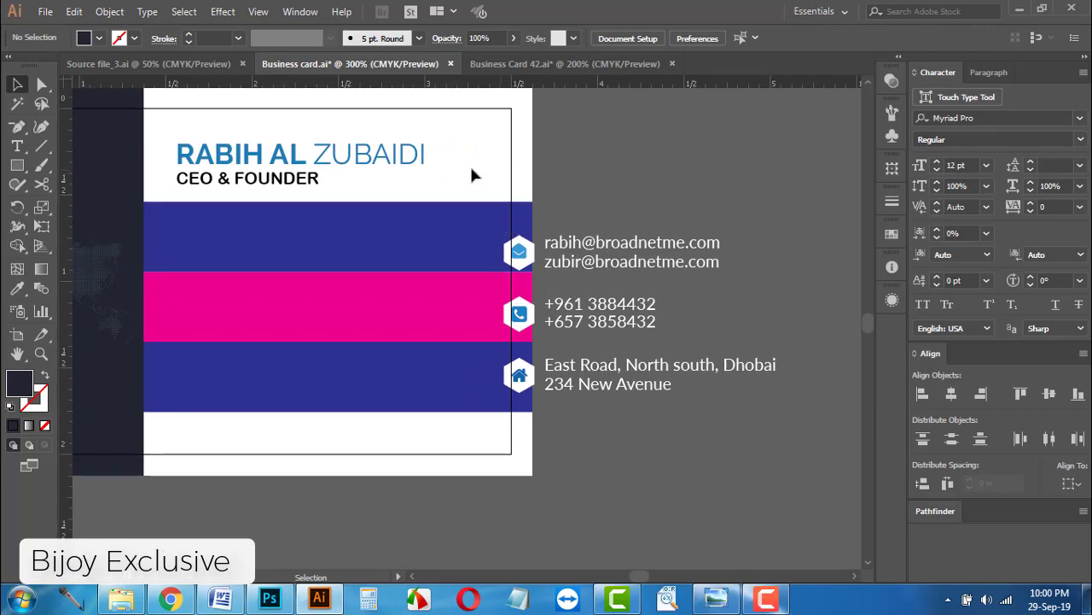
pyautogui.moveTo(464, 342); pyautogui.dragTo(471, 463)
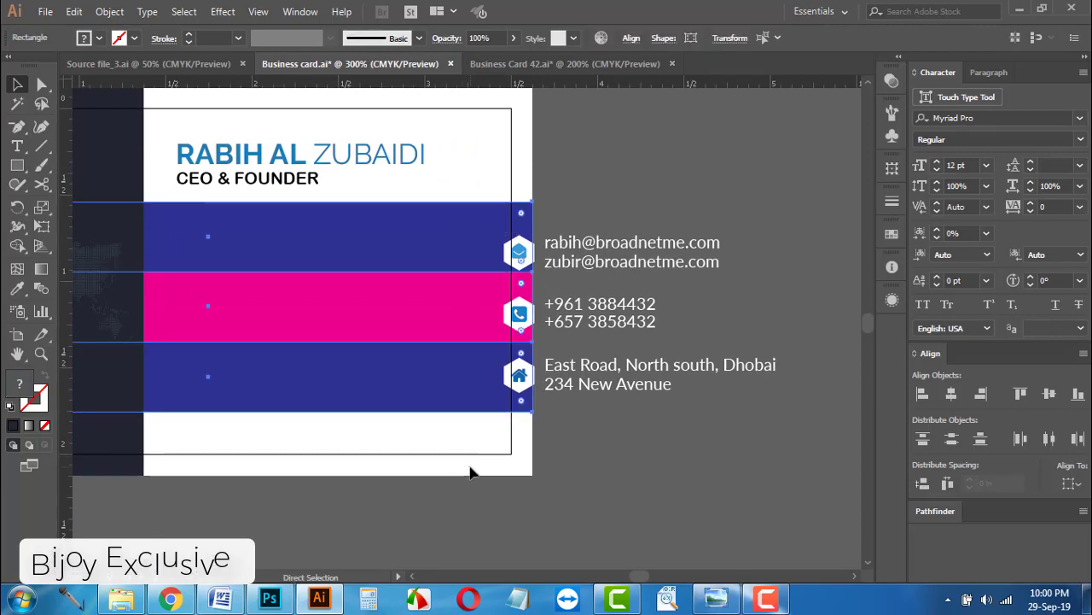
pyautogui.click(470, 464)
pyautogui.click(586, 399)
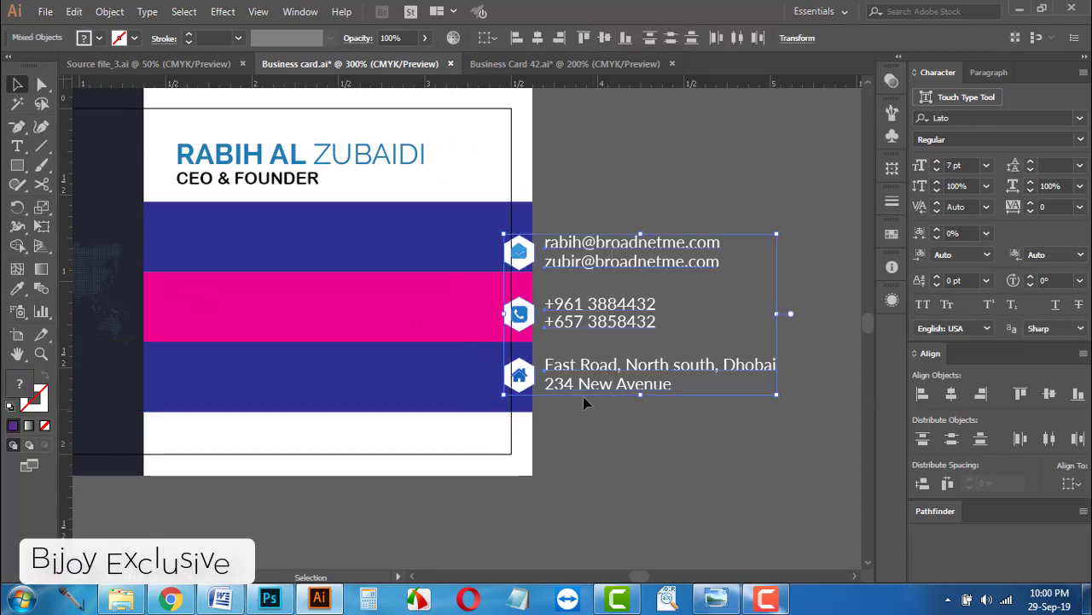
pyautogui.moveTo(585, 400); pyautogui.dragTo(654, 400)
pyautogui.click(623, 429)
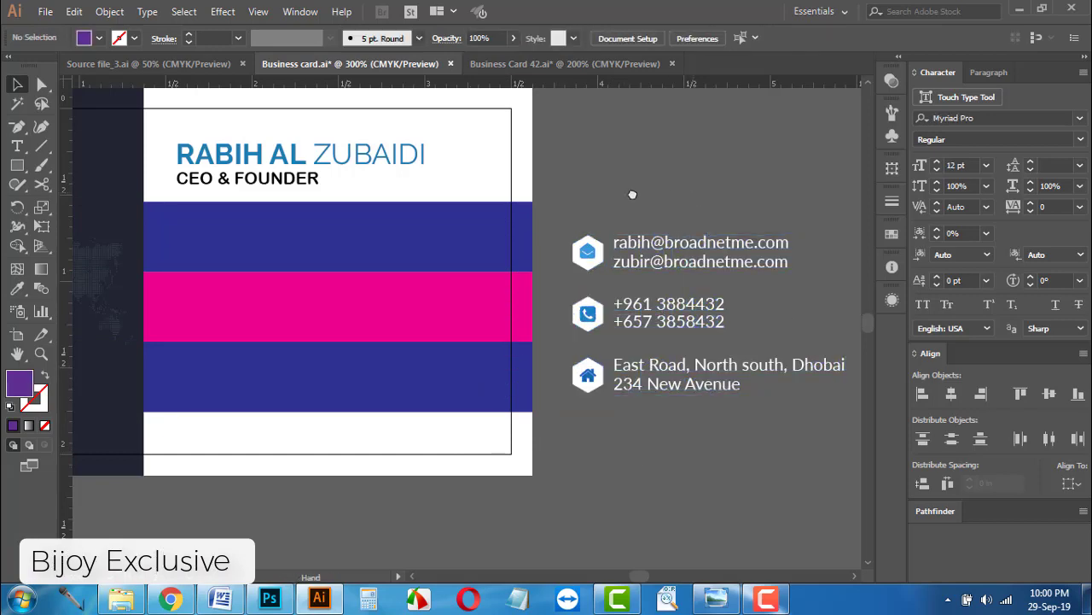
pyautogui.hscroll(2, 597, 234)
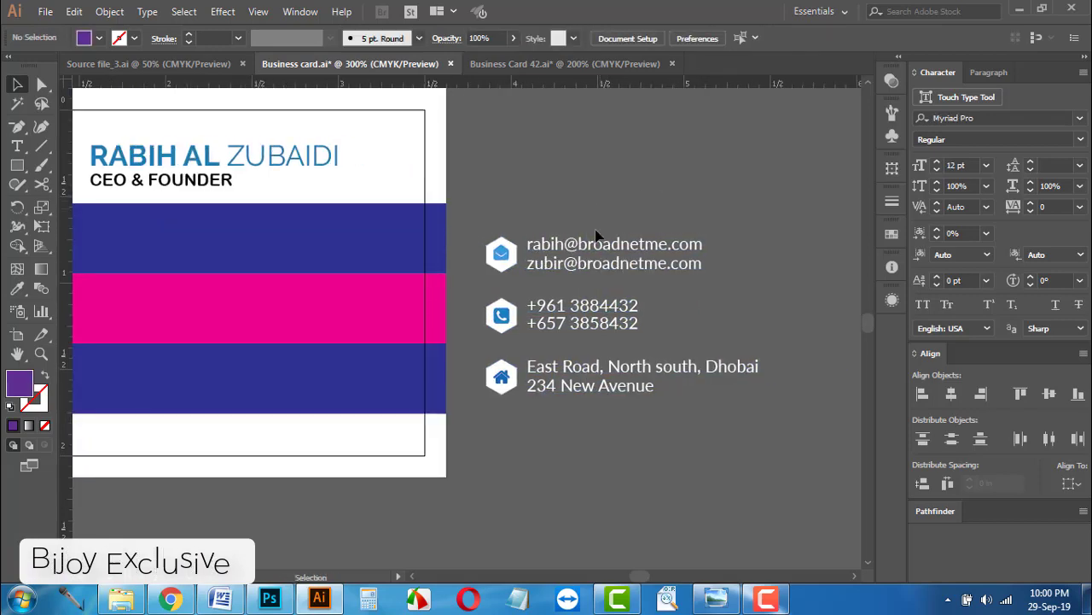
pyautogui.click(17, 146)
pyautogui.click(552, 212)
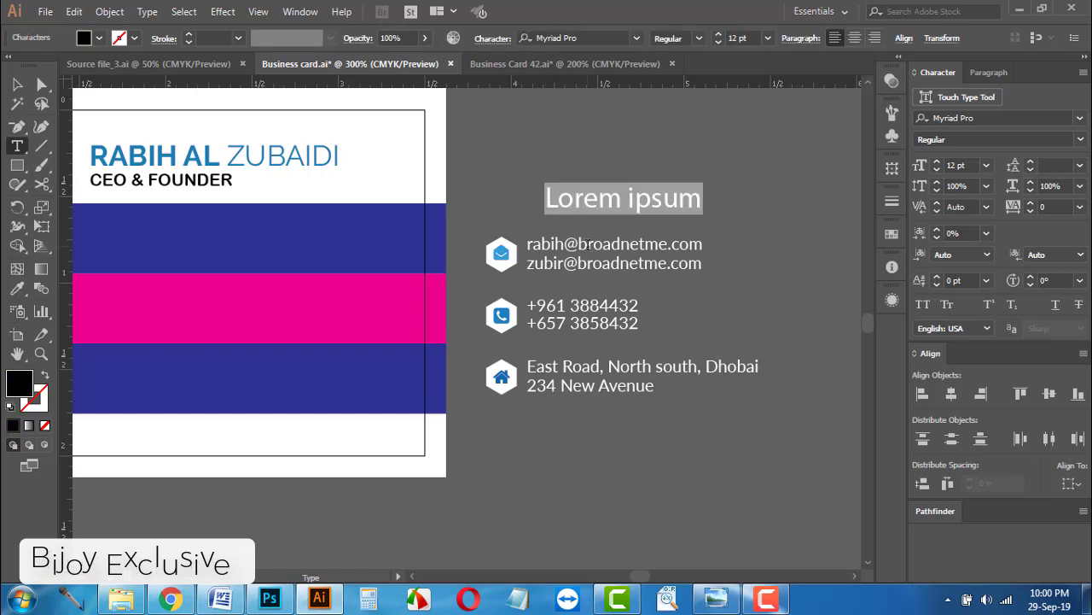
pyautogui.write('your')
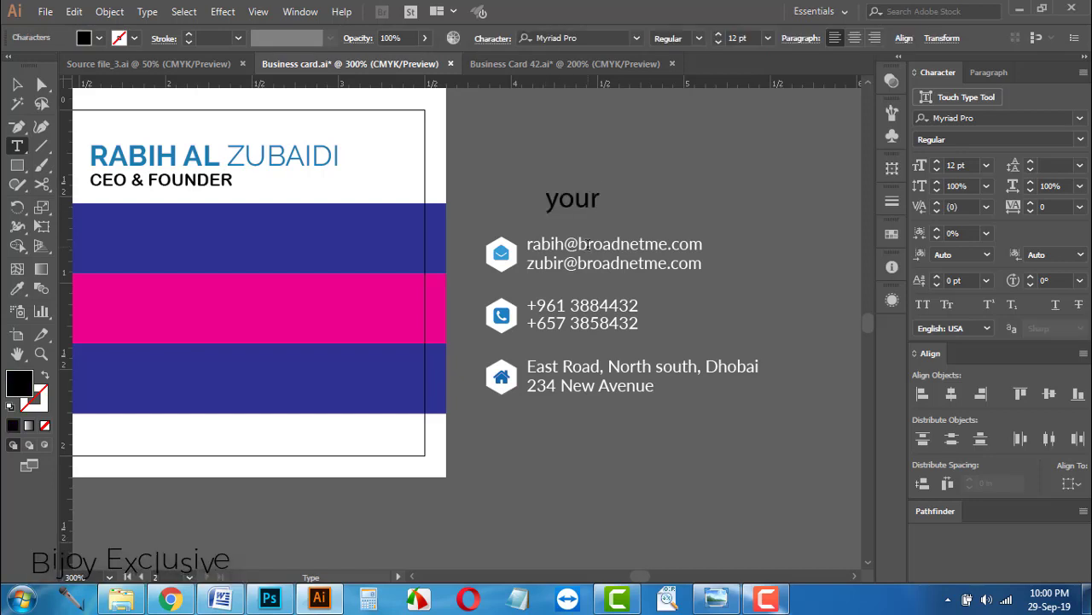
pyautogui.write('we')
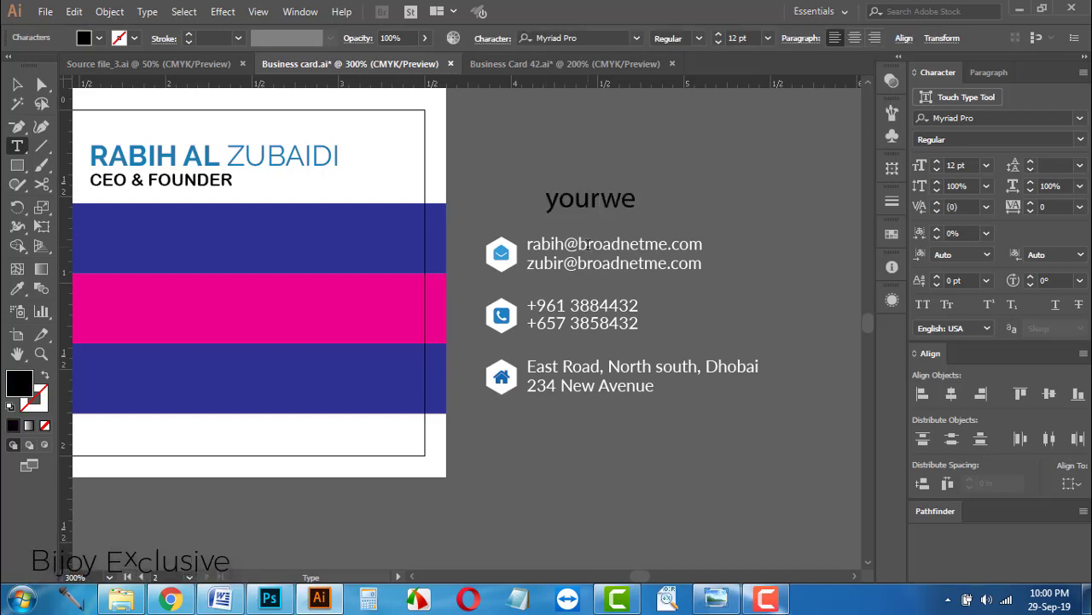
pyautogui.write('b@gmailcom')
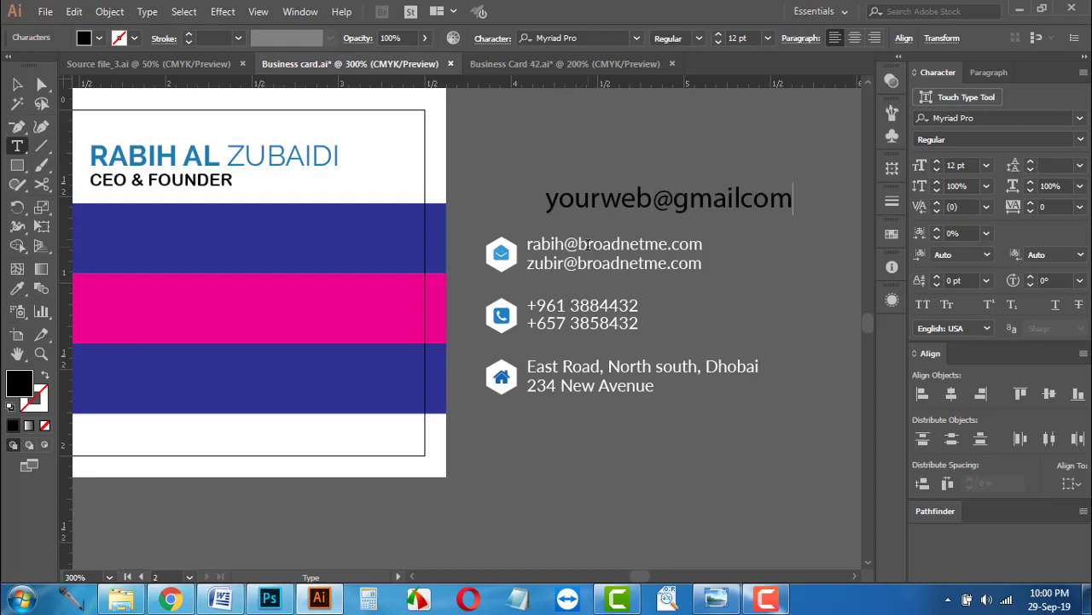
pyautogui.click(17, 84)
pyautogui.click(666, 198)
pyautogui.click(717, 43)
pyautogui.click(718, 42)
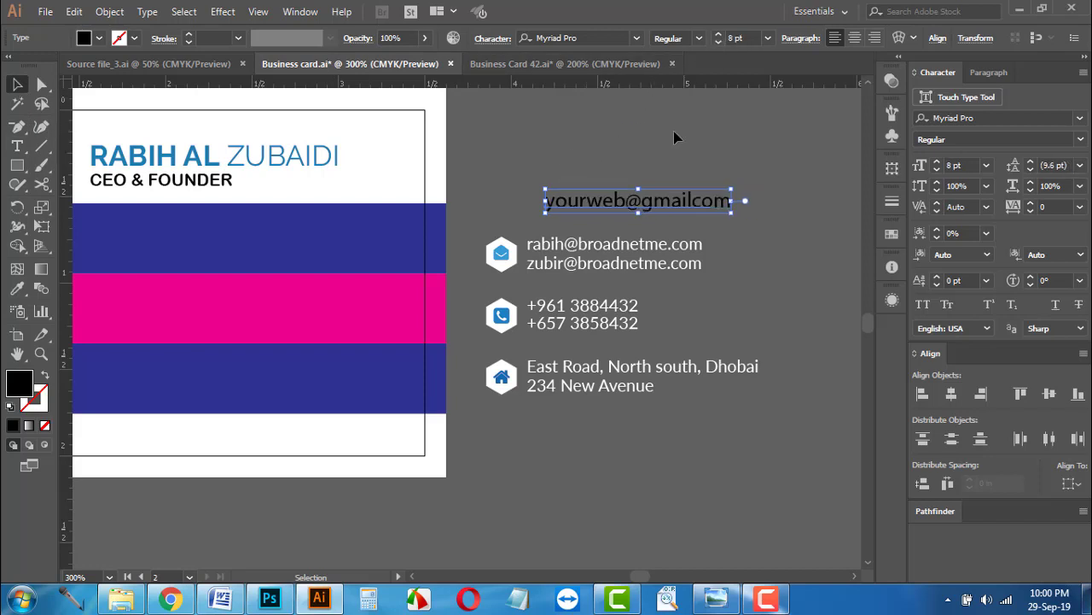
pyautogui.click(99, 39)
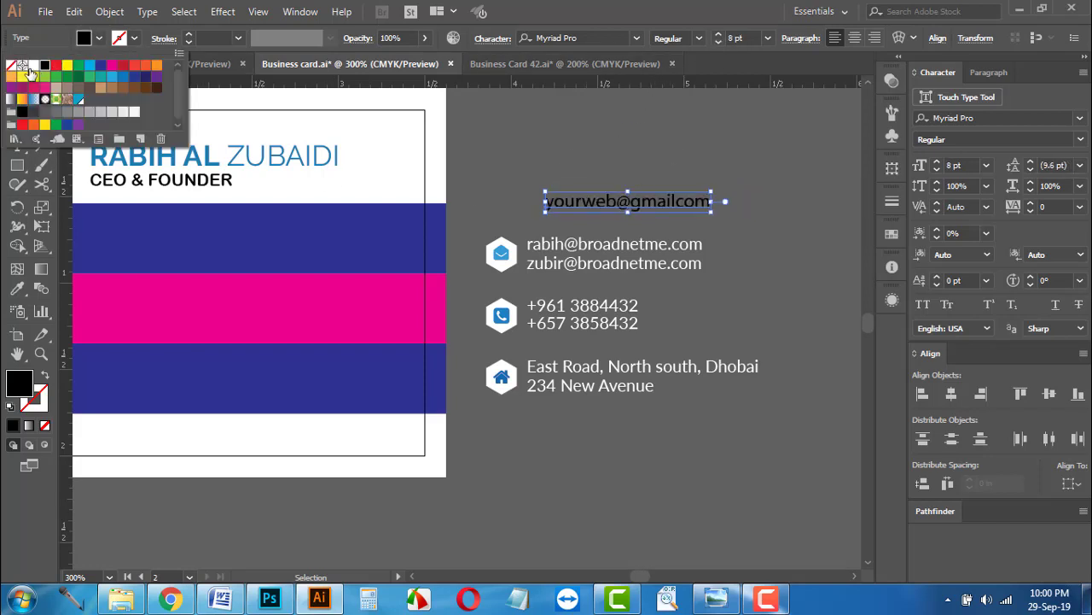
pyautogui.click(33, 66)
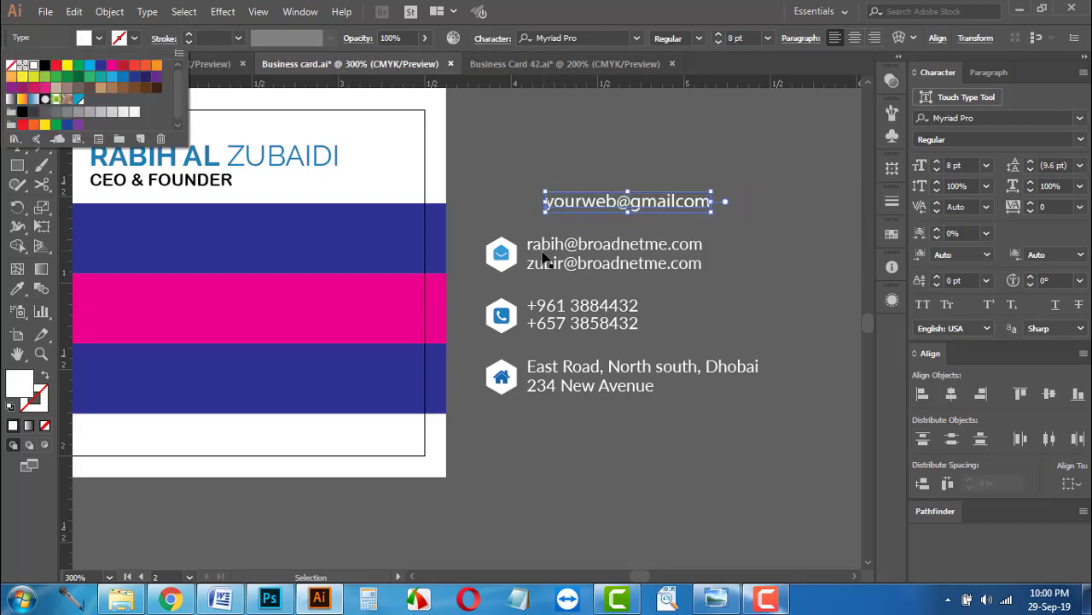
pyautogui.click(509, 156)
pyautogui.moveTo(577, 161); pyautogui.dragTo(647, 244)
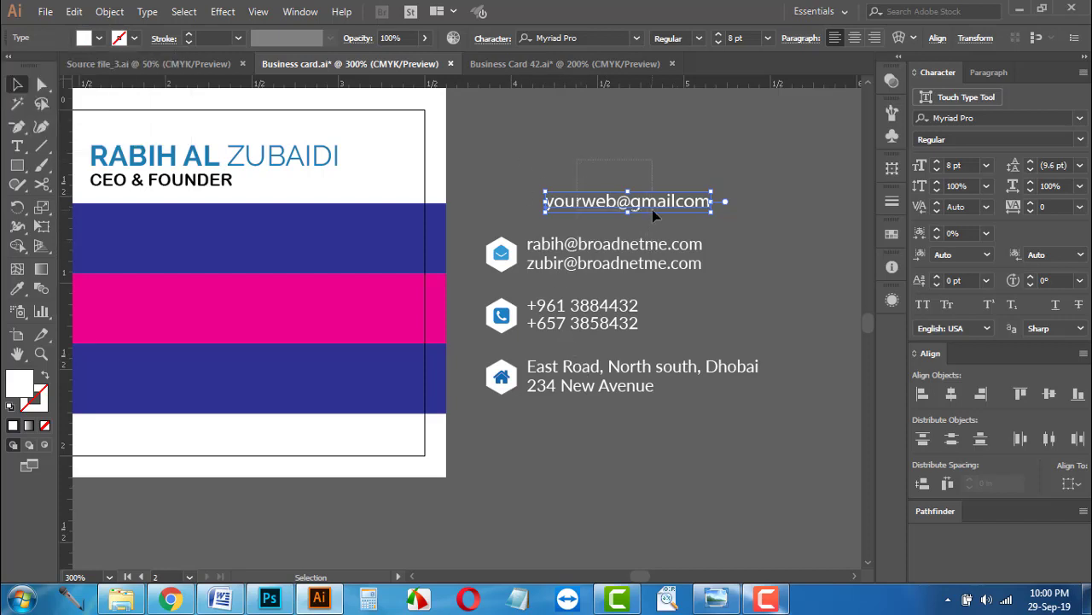
pyautogui.press('Delete')
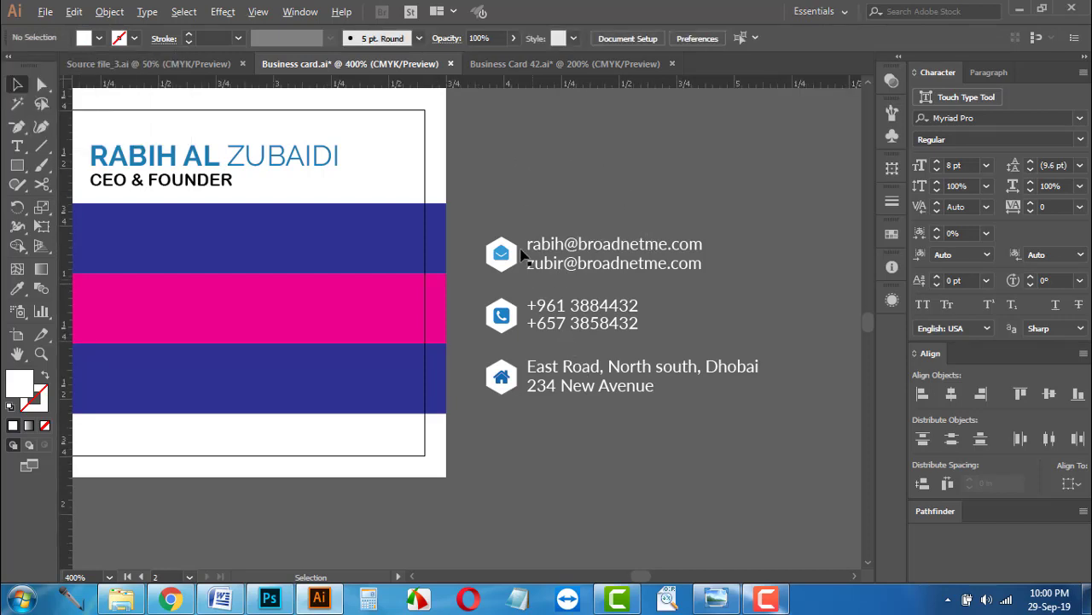
# Step: Draw a white hexagon above the email icon
pyautogui.scroll(2, 534, 247)
pyautogui.hscroll(1, 468, 294)
pyautogui.hscroll(2, 434, 280)
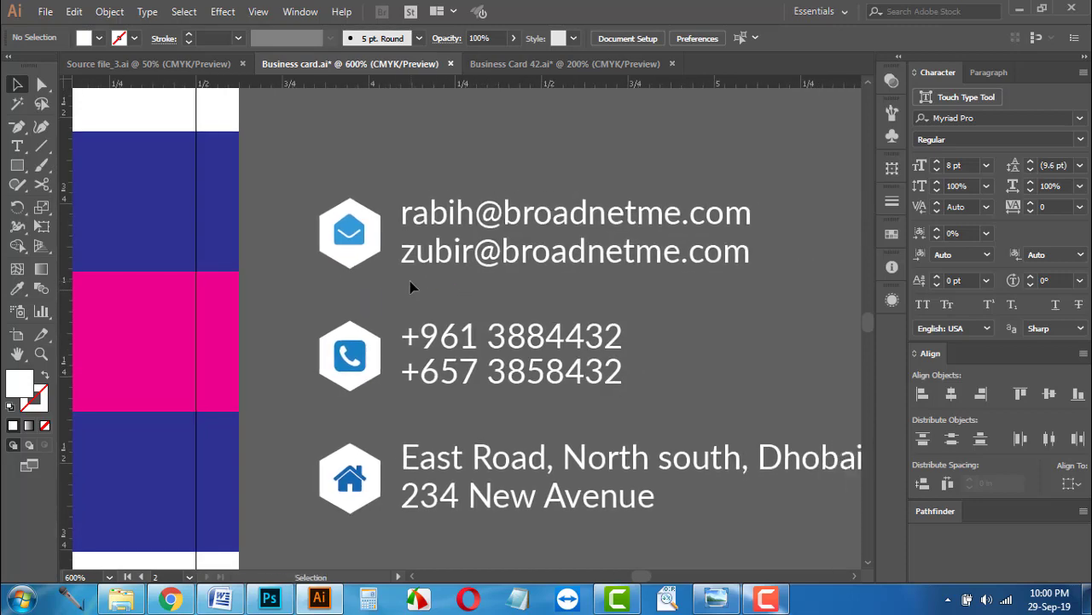
pyautogui.scroll(-1, 409, 287)
pyautogui.scroll(1, 450, 280)
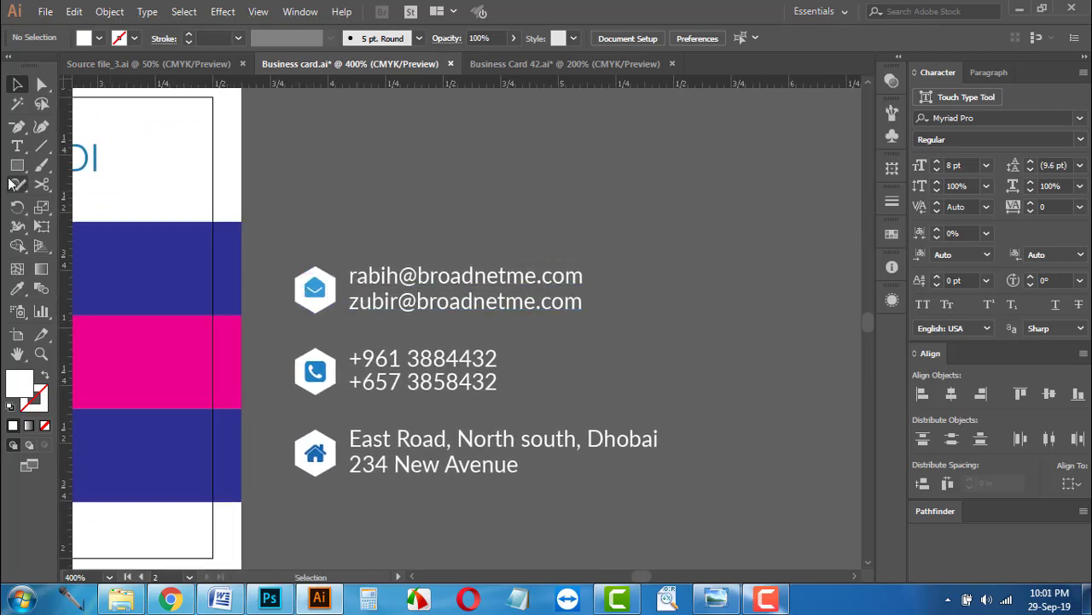
pyautogui.moveTo(17, 165); pyautogui.dragTo(75, 223)
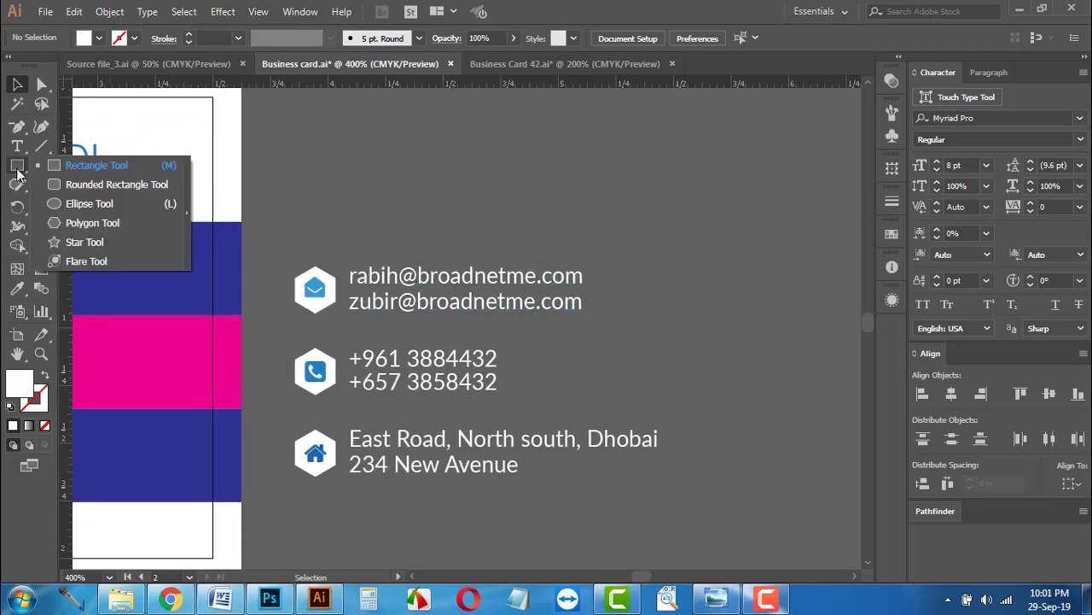
pyautogui.moveTo(314, 198); pyautogui.dragTo(323, 227)
# Step: Rotate the hexagon 30° so it stands point-up
pyautogui.rightClick(325, 206)
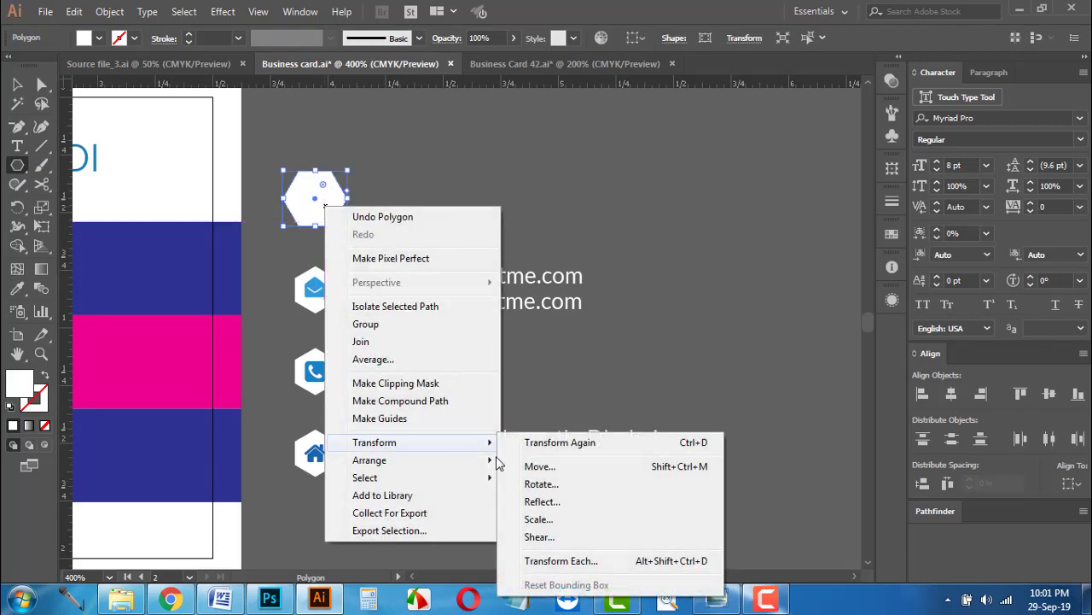
pyautogui.click(533, 497)
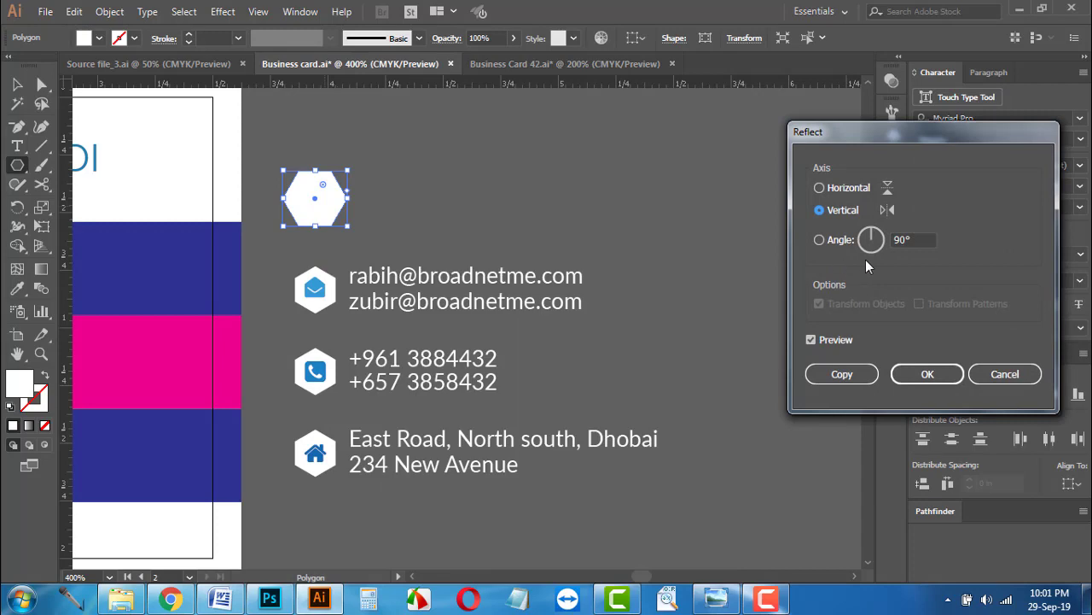
pyautogui.click(1004, 374)
pyautogui.rightClick(280, 193)
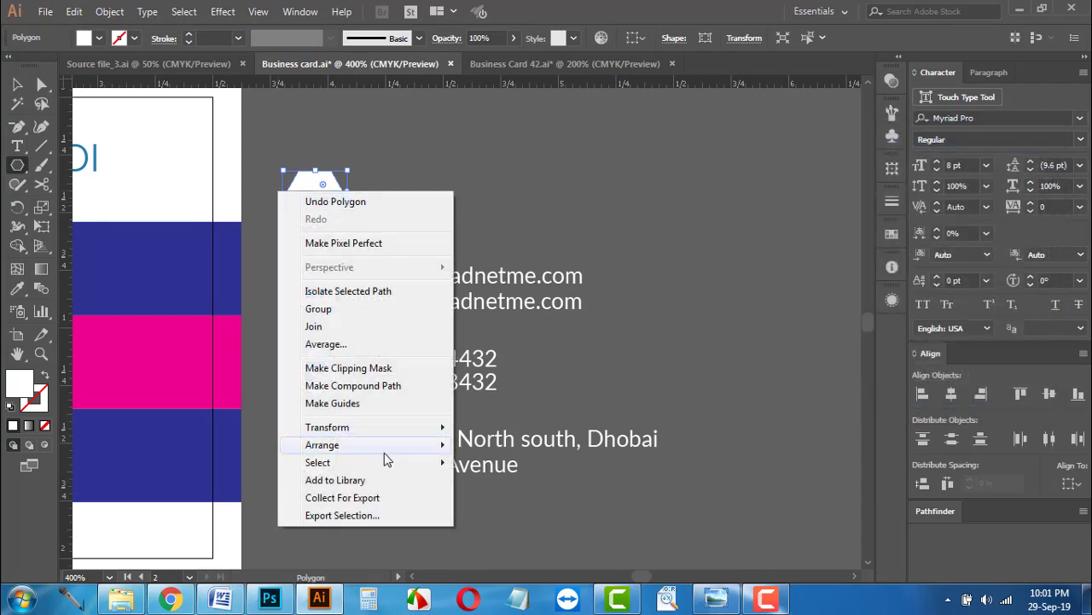
pyautogui.moveTo(328, 427)
pyautogui.click(487, 468)
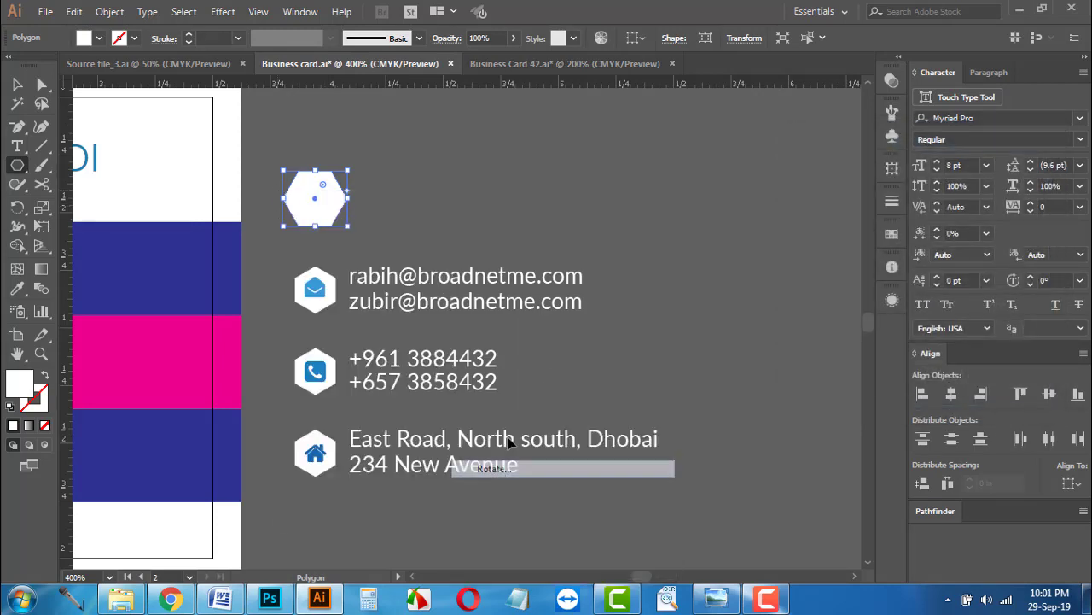
pyautogui.write('30')
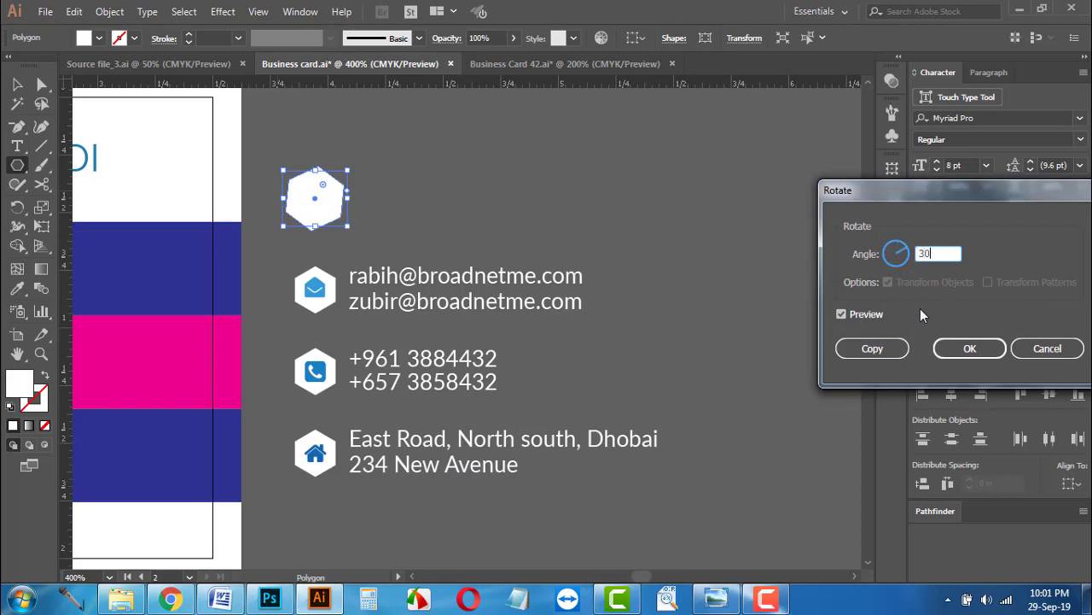
pyautogui.press('Tab')
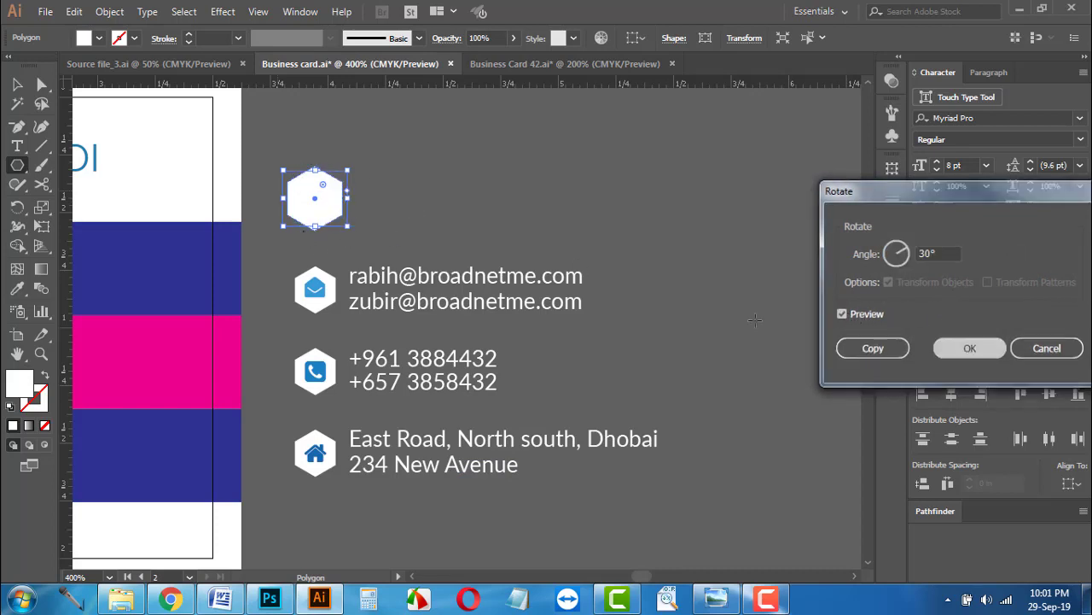
pyautogui.click(970, 348)
pyautogui.press('v')
pyautogui.click(330, 236)
# Step: Shrink the rotated top hexagon around its centre
pyautogui.keyDown('alt'); pyautogui.scroll(1, 330, 236); pyautogui.keyUp('alt')
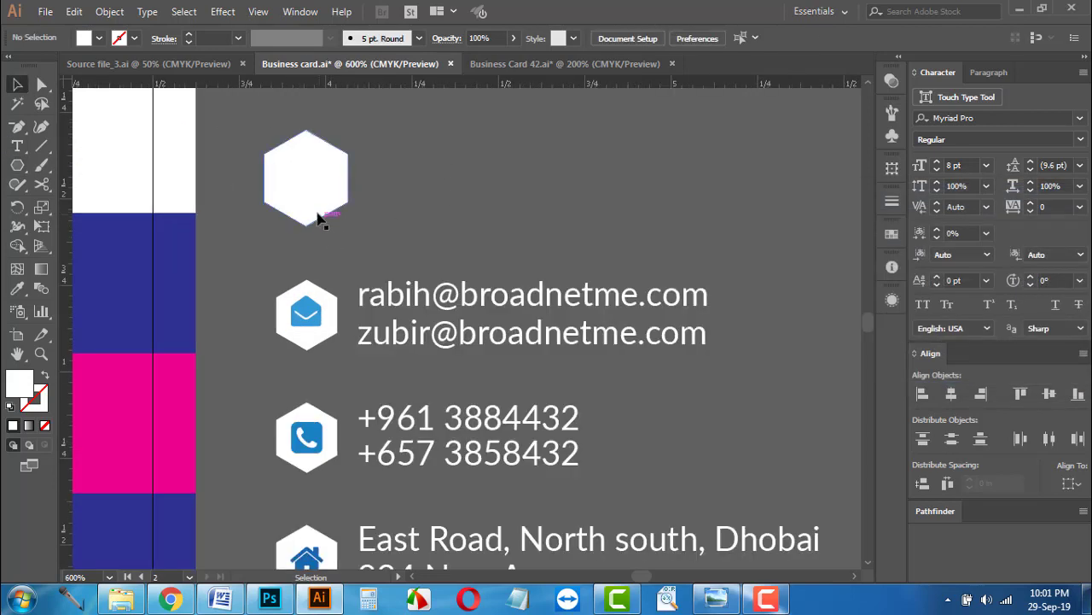
pyautogui.click(280, 156)
pyautogui.moveTo(264, 134); pyautogui.dragTo(276, 145)
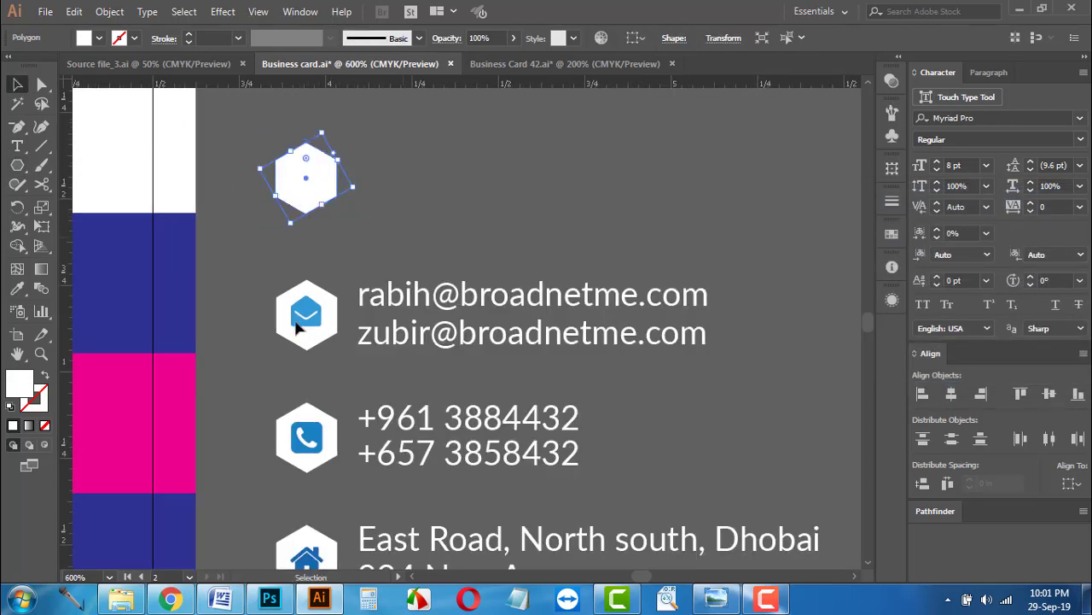
pyautogui.click(314, 318)
pyautogui.scroll(-1, 314, 318)
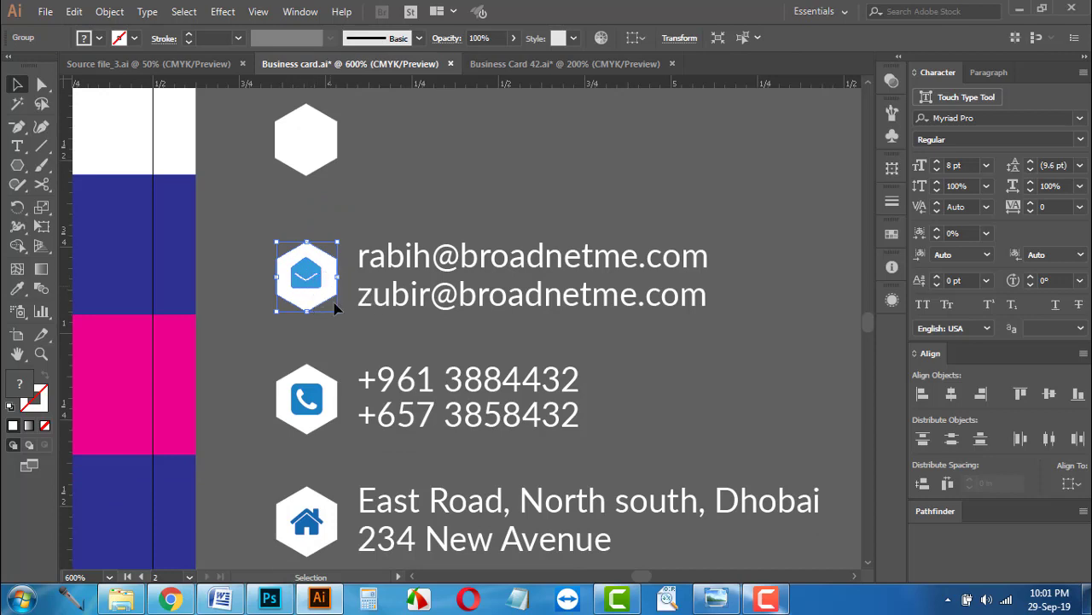
pyautogui.click(407, 203)
# Step: Delete the extra hexagon and move the contact block onto the card's stripes
pyautogui.moveTo(358, 225); pyautogui.dragTo(461, 206)
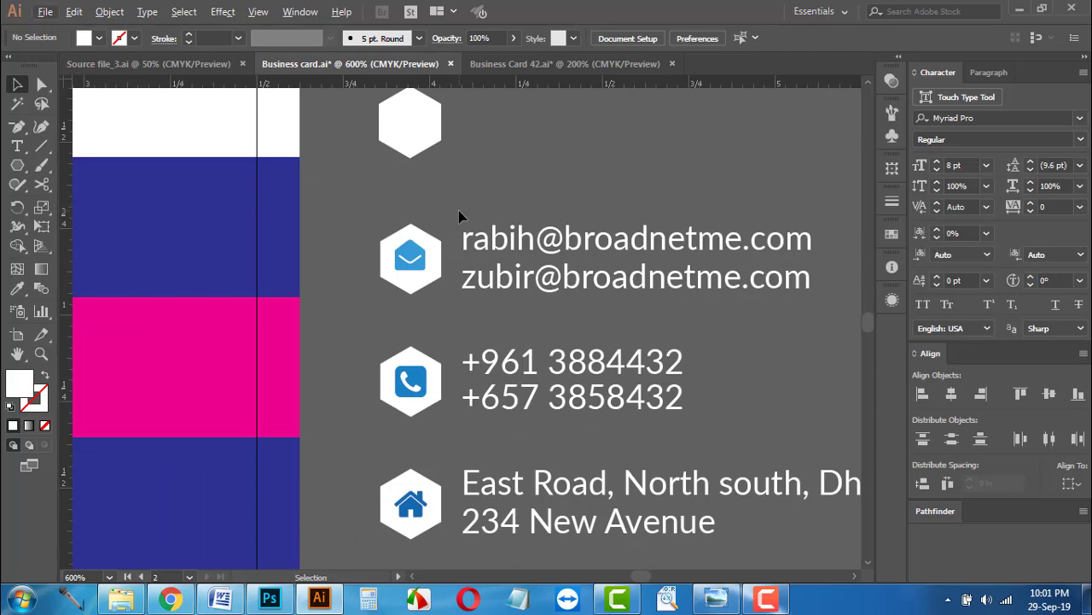
pyautogui.scroll(-1, 458, 216)
pyautogui.moveTo(471, 163)
pyautogui.mouseDown()
pyautogui.moveTo(470, 217)
pyautogui.moveTo(568, 194)
pyautogui.mouseUp()
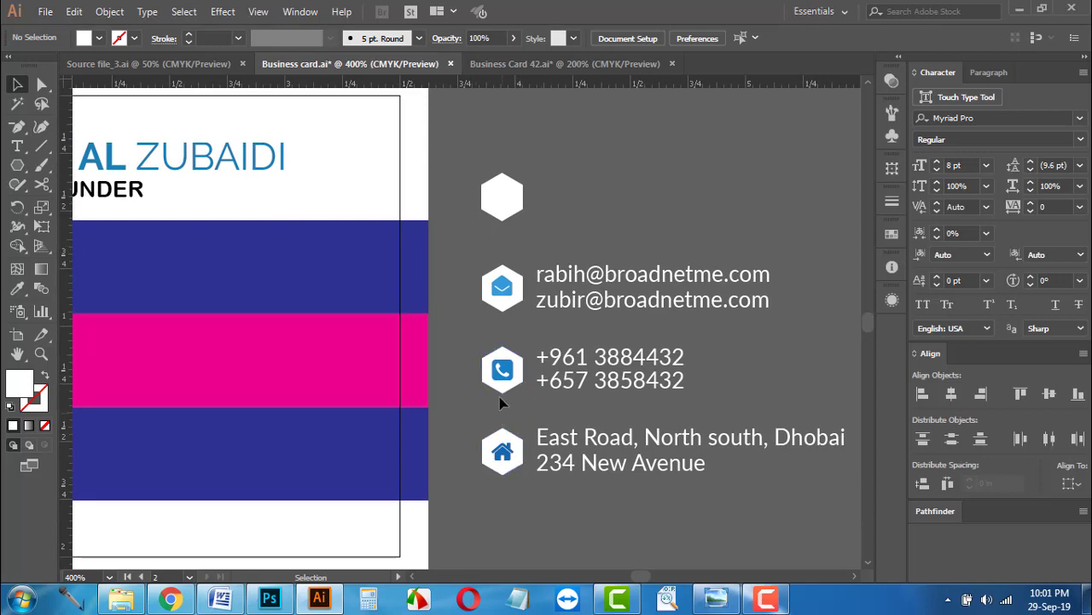
pyautogui.scroll(-1, 501, 403)
pyautogui.hscroll(-3, 538, 256)
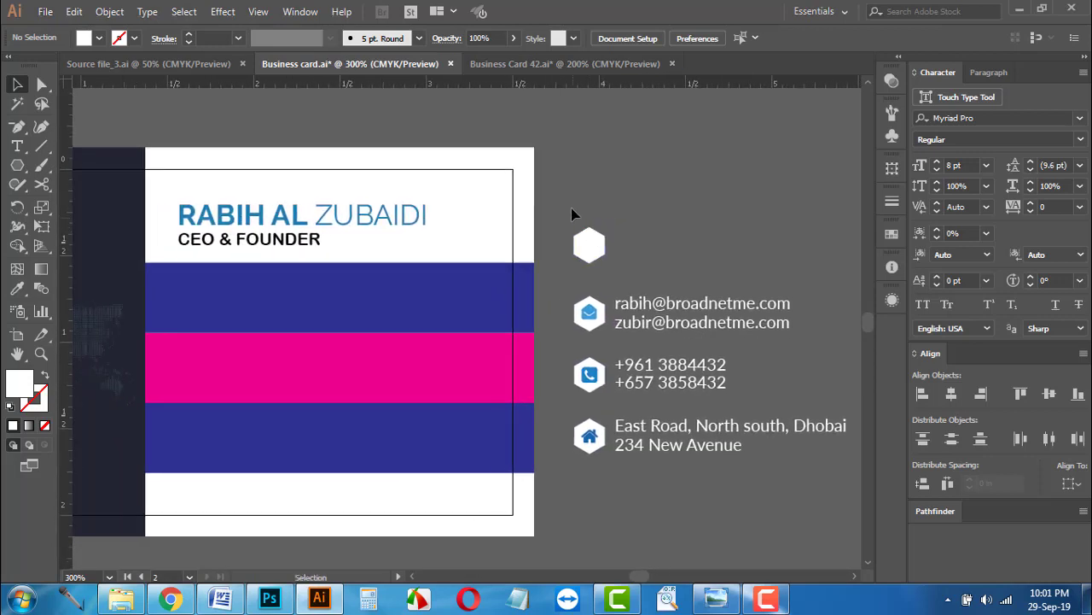
pyautogui.moveTo(571, 203); pyautogui.dragTo(622, 264)
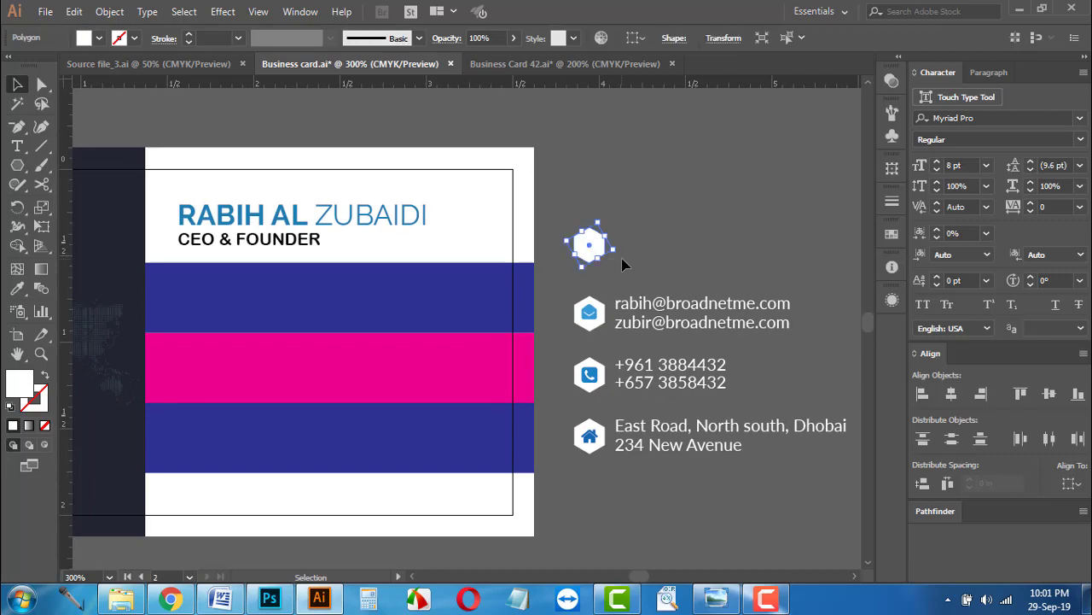
pyautogui.press('Delete')
pyautogui.click(670, 447)
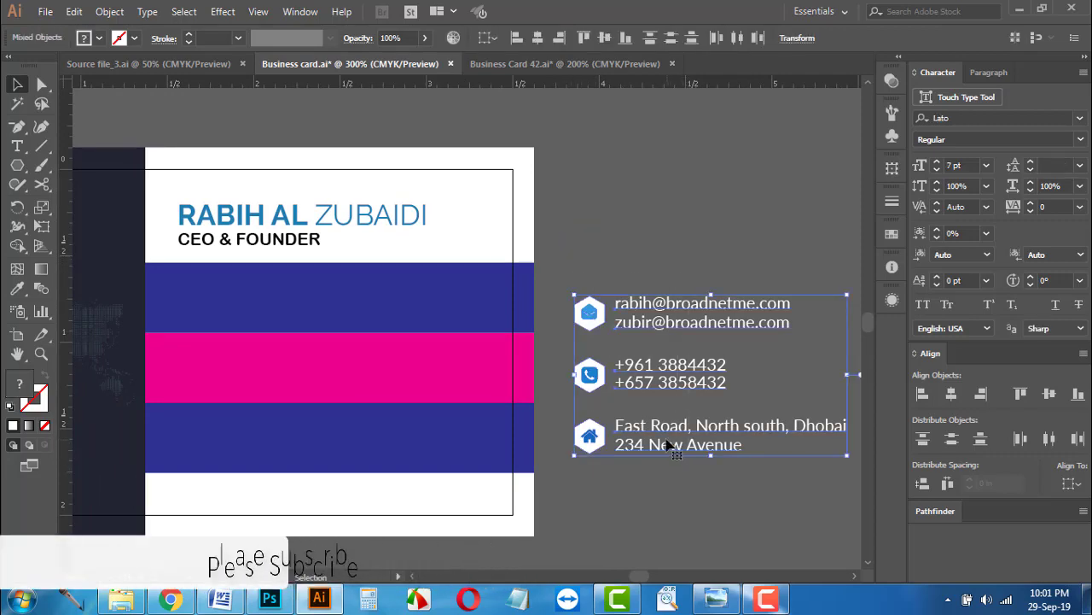
pyautogui.moveTo(670, 447); pyautogui.dragTo(261, 440)
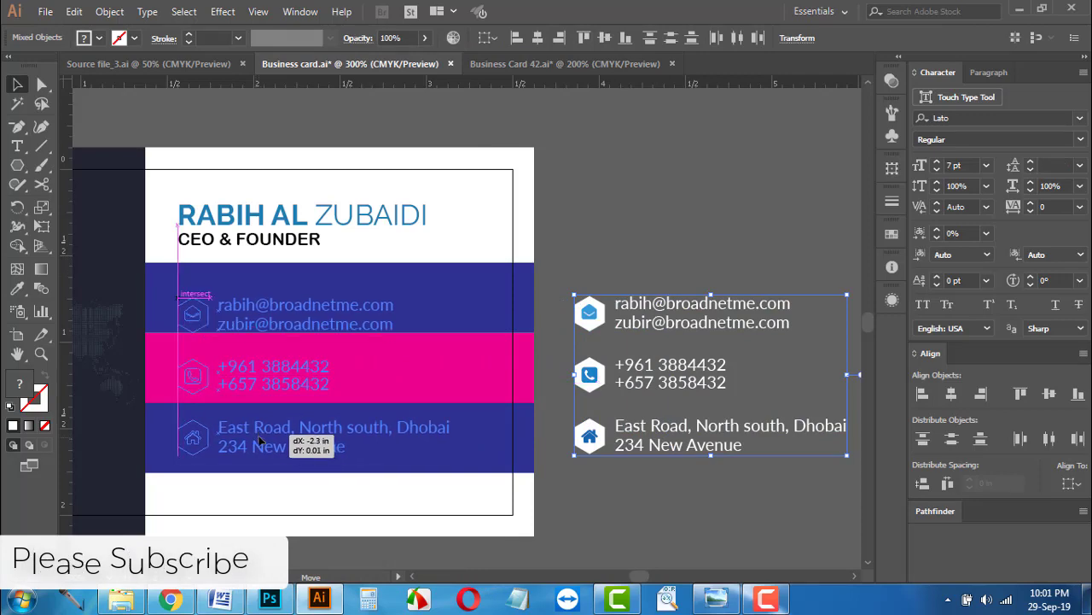
# Step: Bring the whole card into view and check the email and phone contact groups
pyautogui.click(763, 285)
pyautogui.moveTo(387, 329); pyautogui.dragTo(532, 333)
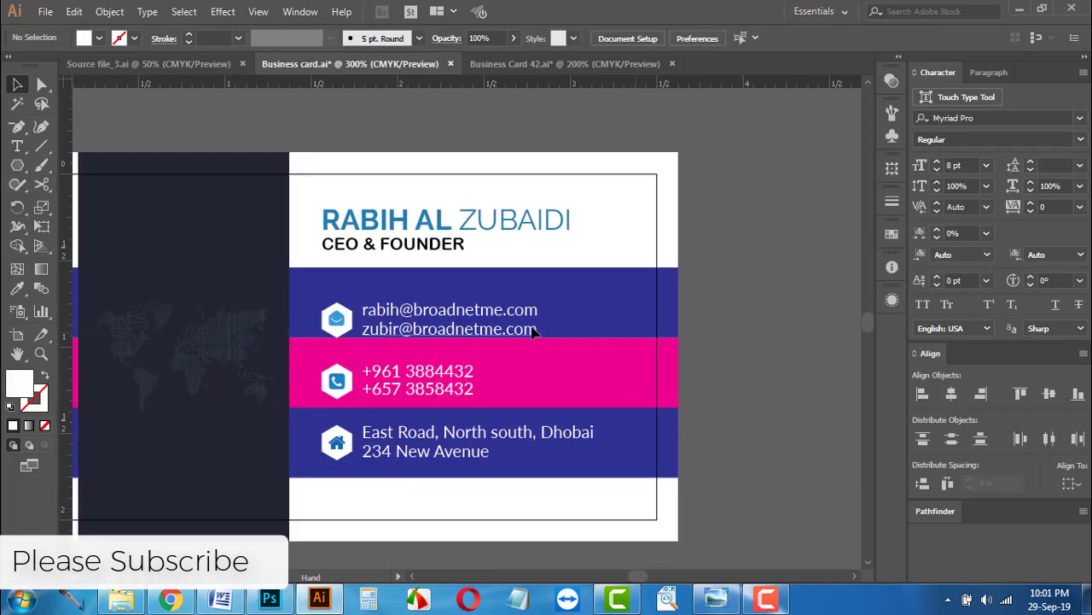
pyautogui.keyDown('alt'); pyautogui.scroll(1, 385, 388); pyautogui.keyUp('alt')
pyautogui.scroll(-1, 386, 389)
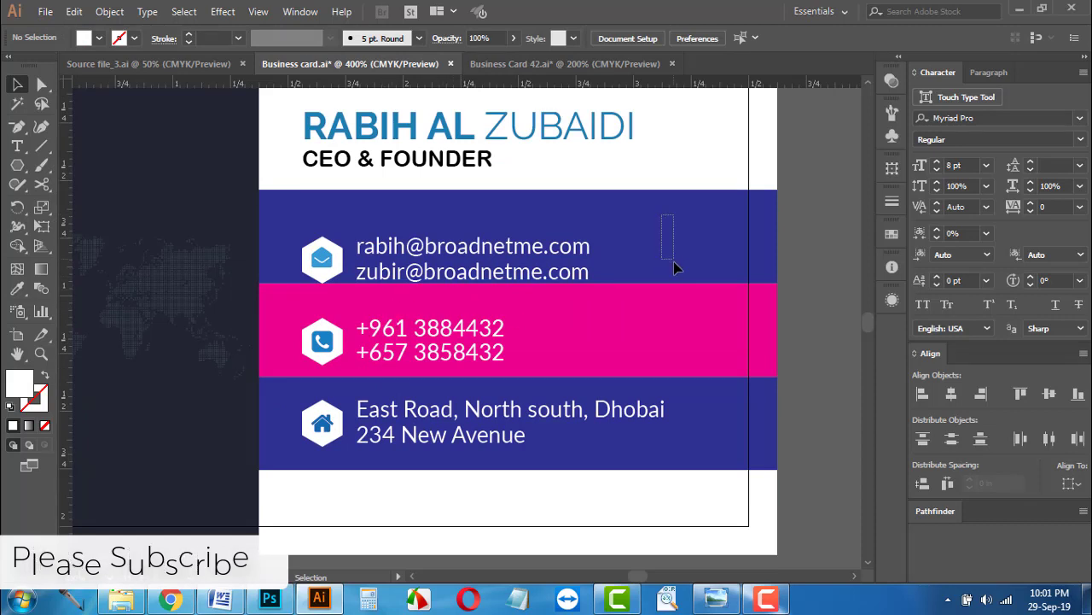
pyautogui.moveTo(288, 239); pyautogui.dragTo(399, 291)
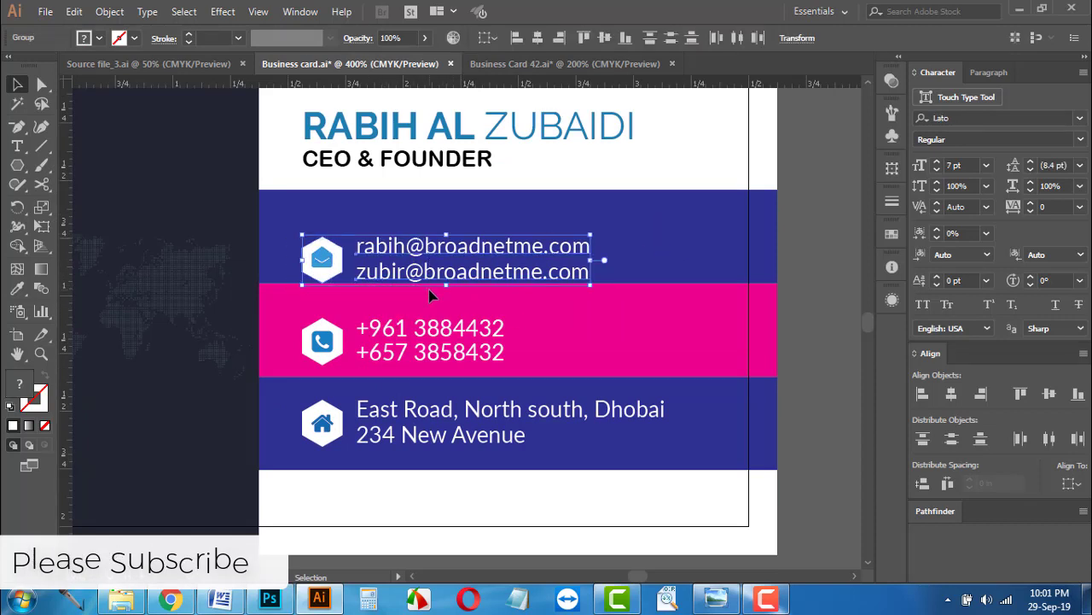
pyautogui.moveTo(285, 311); pyautogui.dragTo(408, 369)
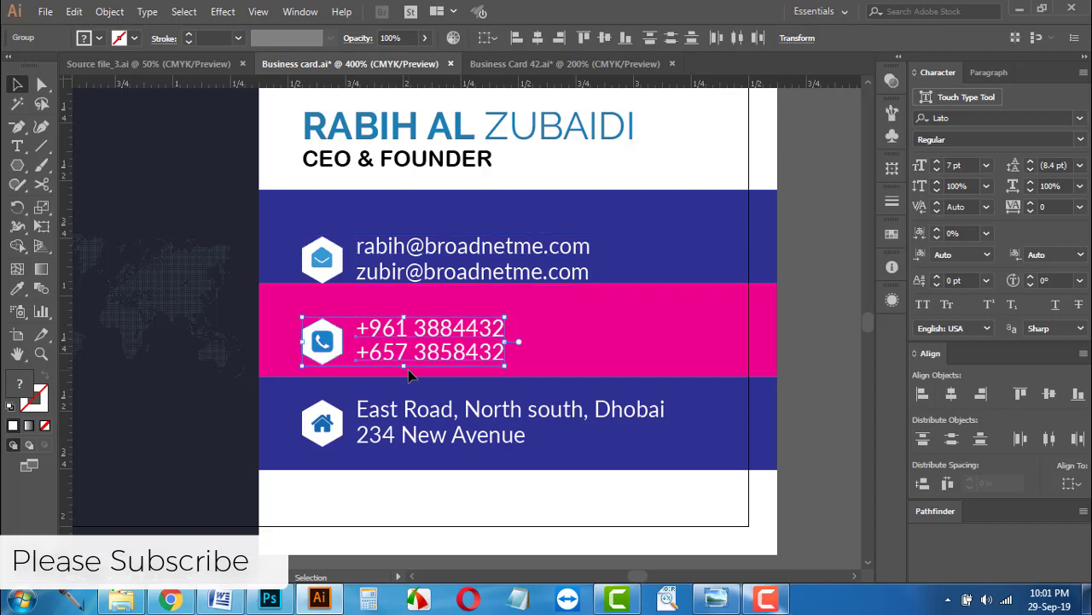
# Step: Check the address icon group, then select the coloured contact bands with their contents
pyautogui.moveTo(282, 427)
pyautogui.mouseDown()
pyautogui.moveTo(390, 450)
pyautogui.moveTo(303, 415)
pyautogui.mouseUp()
pyautogui.hotkey('ctrl', 'z')
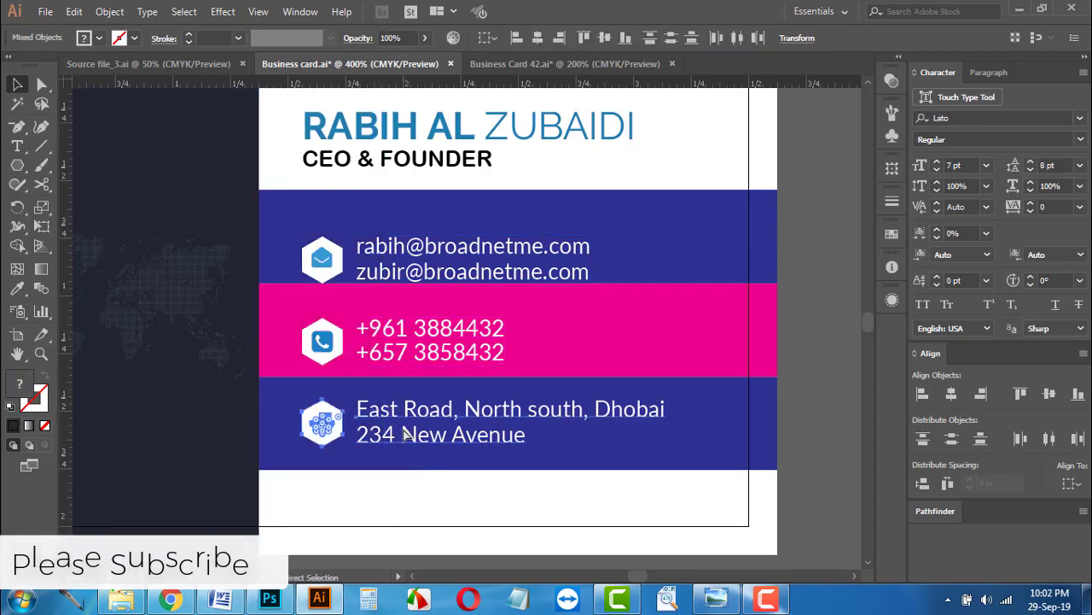
pyautogui.click(322, 423)
pyautogui.click(610, 227)
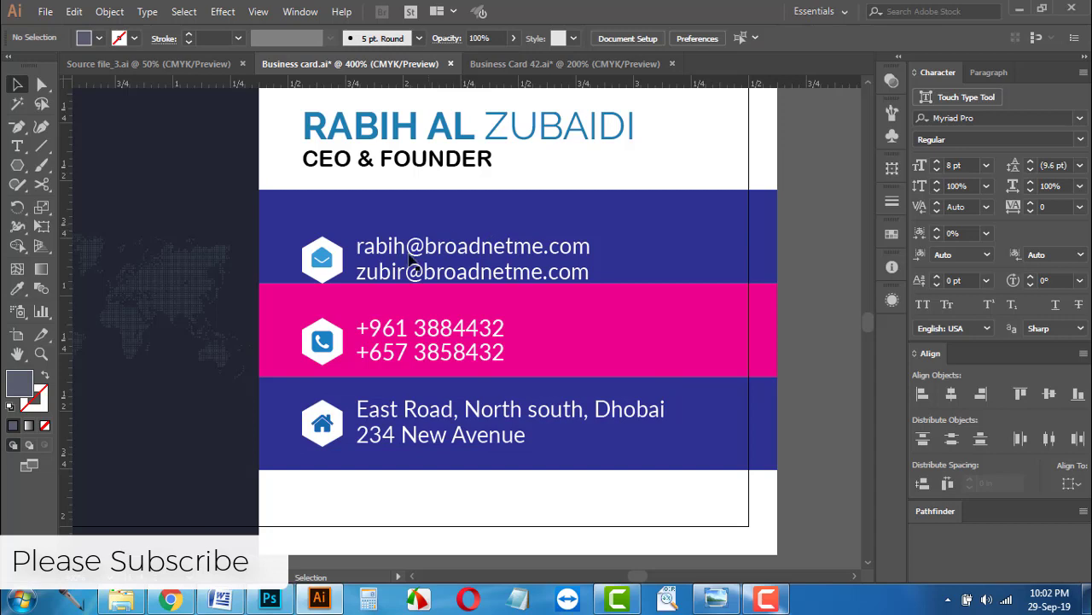
pyautogui.click(683, 270)
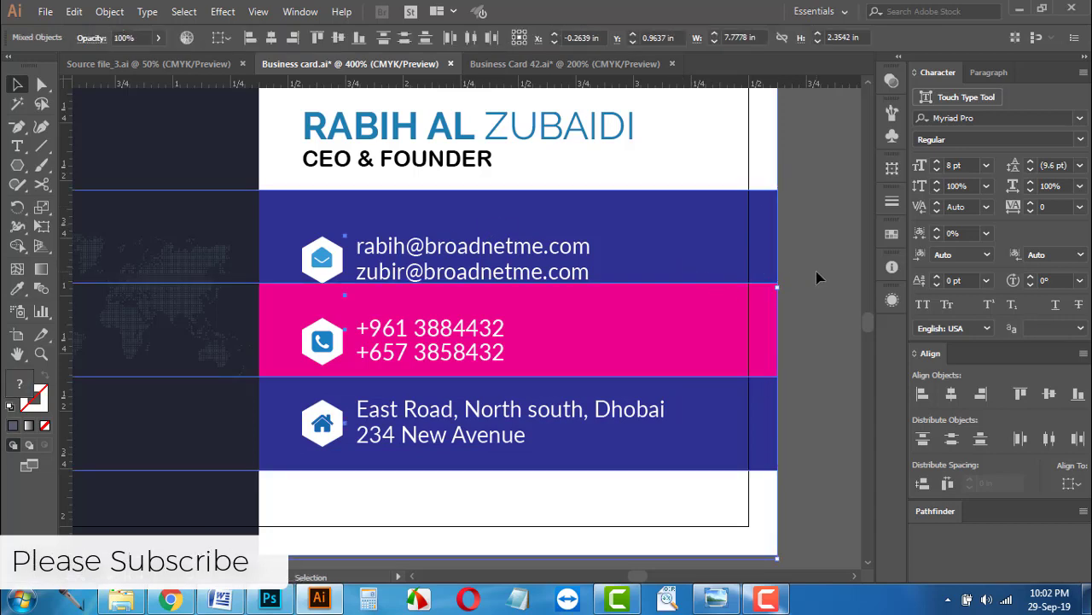
# Step: Vertically centre the email text and icon within their band
pyautogui.click(816, 272)
pyautogui.click(666, 237)
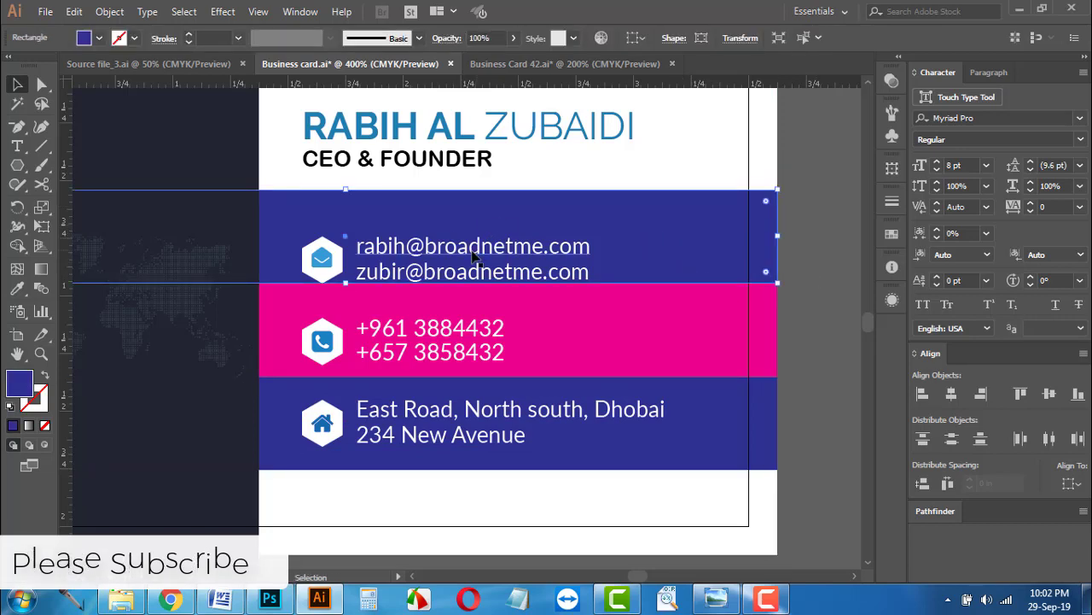
pyautogui.click(1050, 394)
pyautogui.click(824, 348)
# Step: Vertically centre the phone text and icon within the pink band
pyautogui.click(606, 335)
pyautogui.keyDown('shift'); pyautogui.click(495, 329); pyautogui.keyUp('shift')
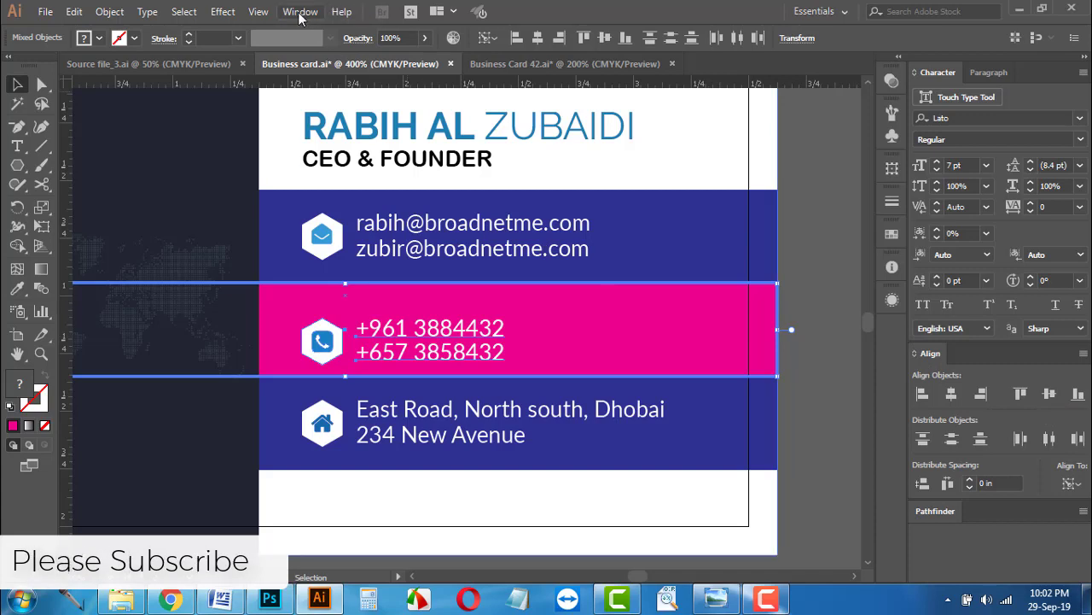
pyautogui.click(1049, 393)
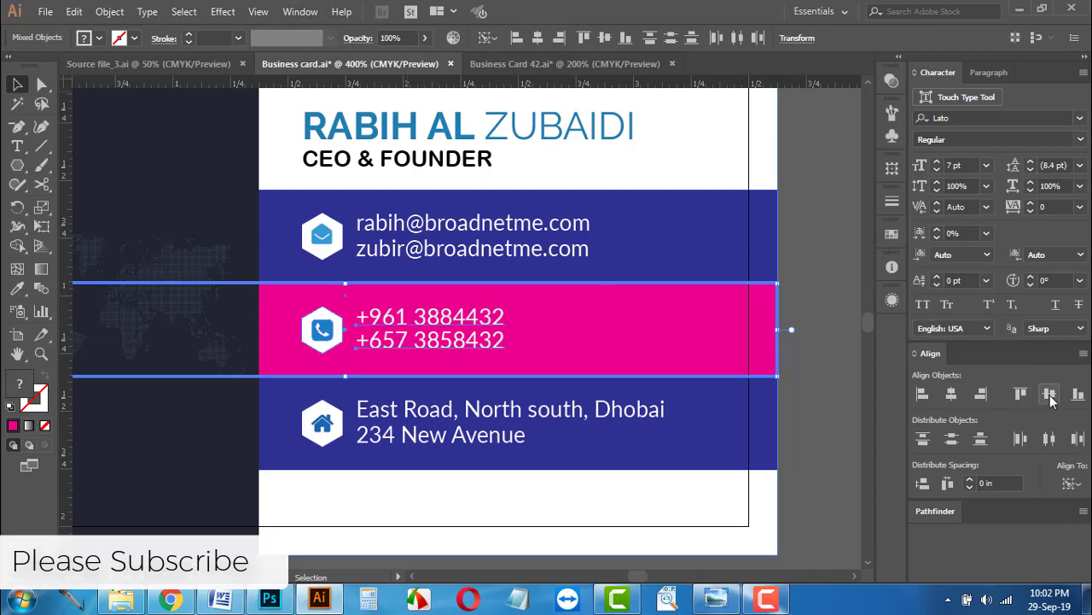
pyautogui.click(819, 401)
# Step: Check the address text and icon against their blue band, then zoom out
pyautogui.click(502, 408)
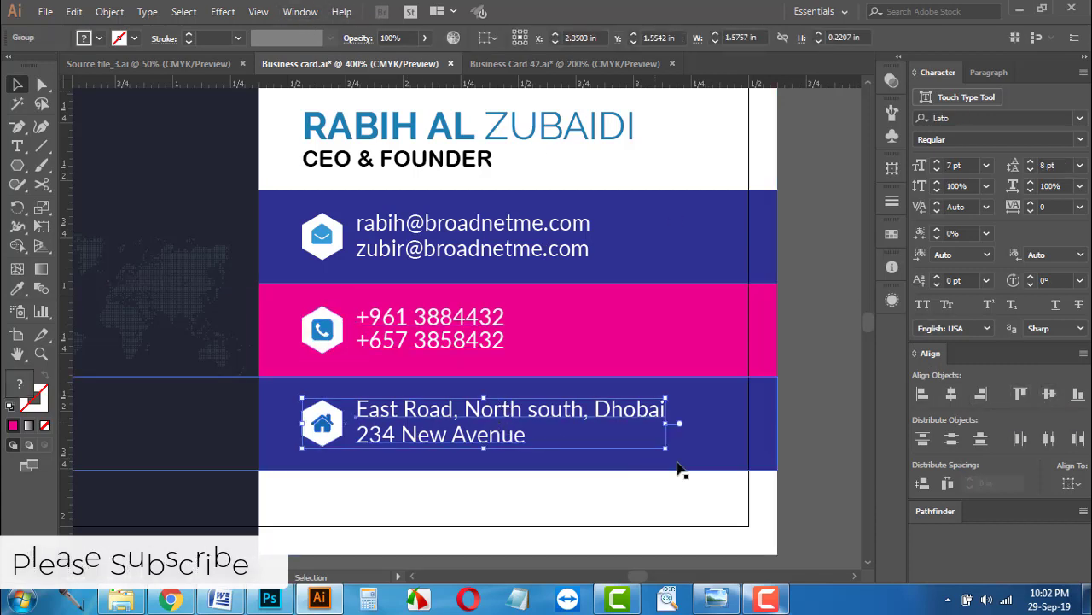
pyautogui.keyDown('shift'); pyautogui.click(715, 461); pyautogui.keyUp('shift')
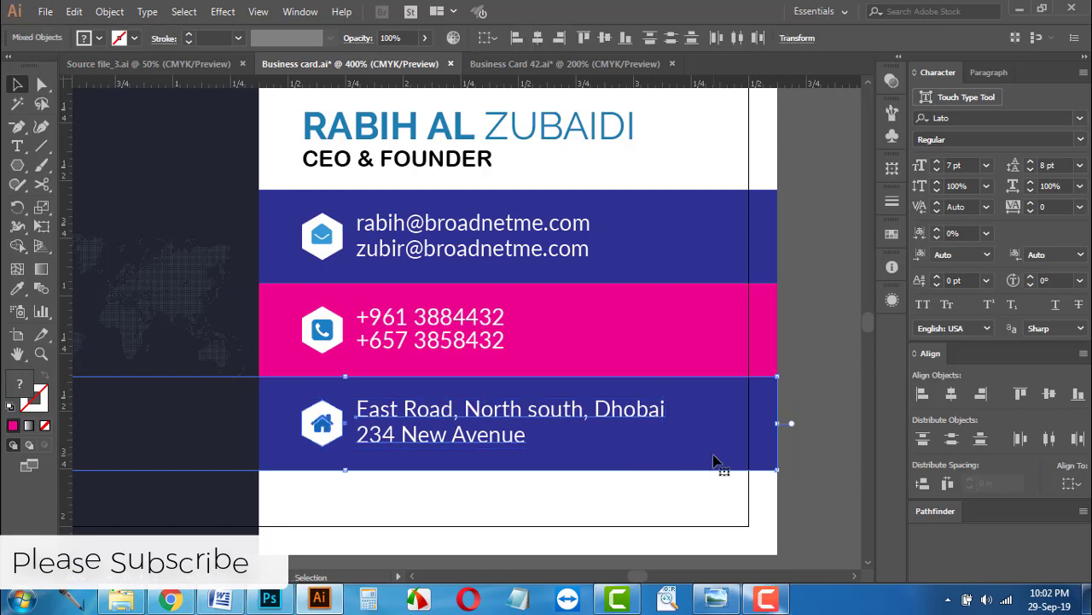
pyautogui.click(827, 399)
pyautogui.hotkey('ctrl', '-')
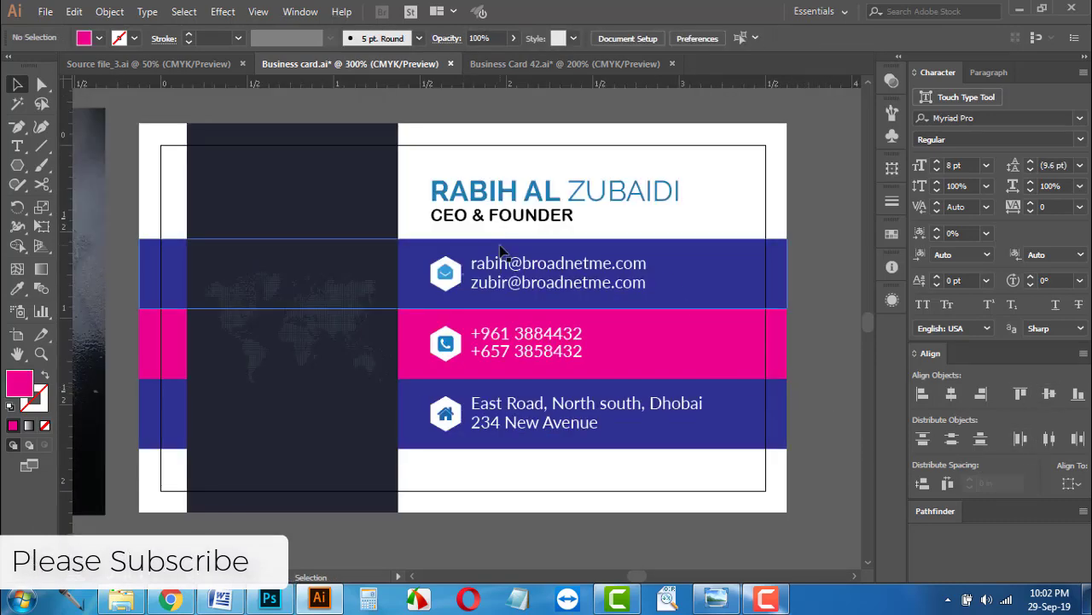
# Step: Recolour the address, phone and email bands in dark, mid and light blues sampled from the photo
pyautogui.hotkey('ctrl', '-')
pyautogui.moveTo(487, 245); pyautogui.dragTo(579, 227)
pyautogui.click(17, 287)
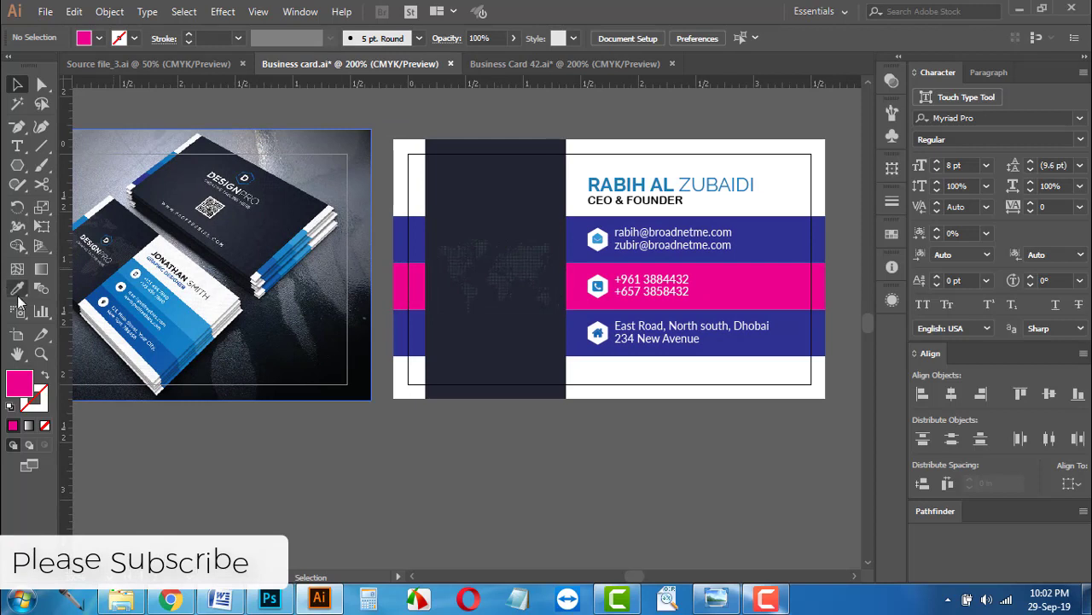
pyautogui.click(165, 360)
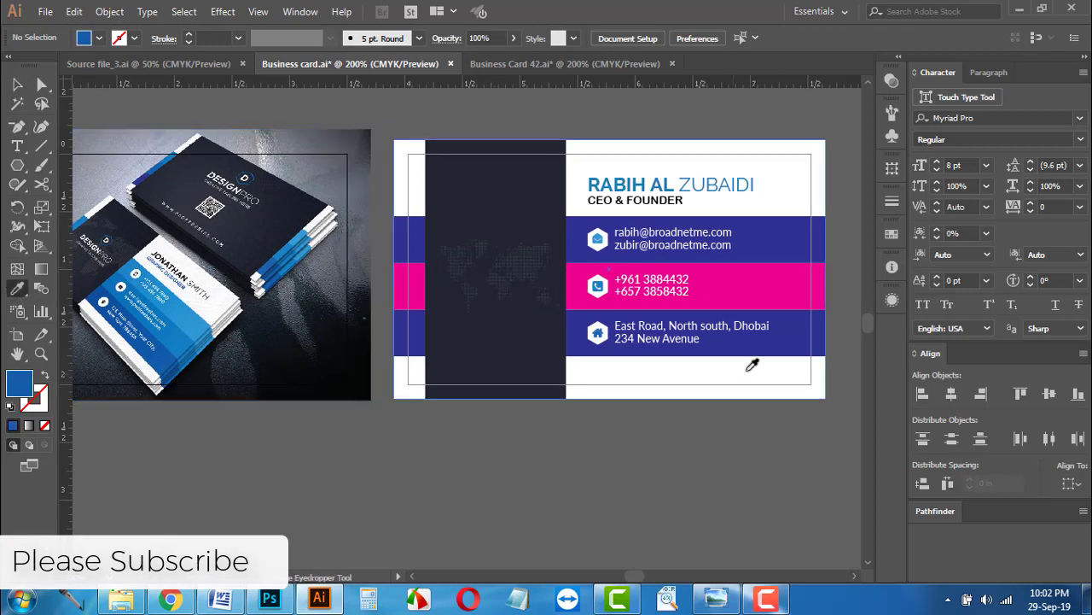
pyautogui.keyDown('alt'); pyautogui.click(785, 341); pyautogui.keyUp('alt')
pyautogui.click(189, 340)
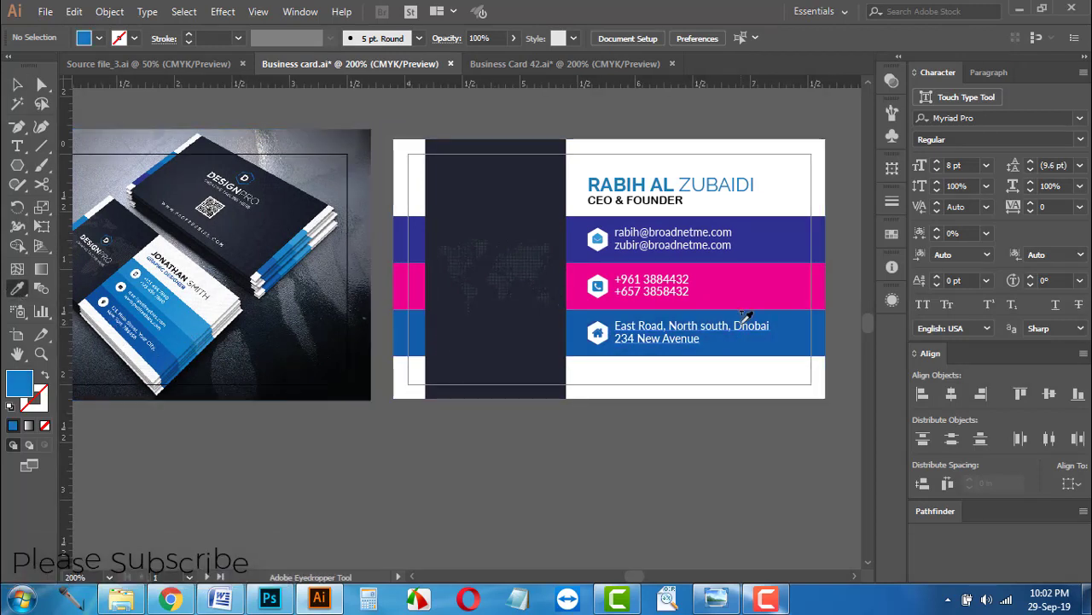
pyautogui.keyDown('alt'); pyautogui.click(765, 298); pyautogui.keyUp('alt')
pyautogui.keyDown('alt'); pyautogui.click(773, 251); pyautogui.keyUp('alt')
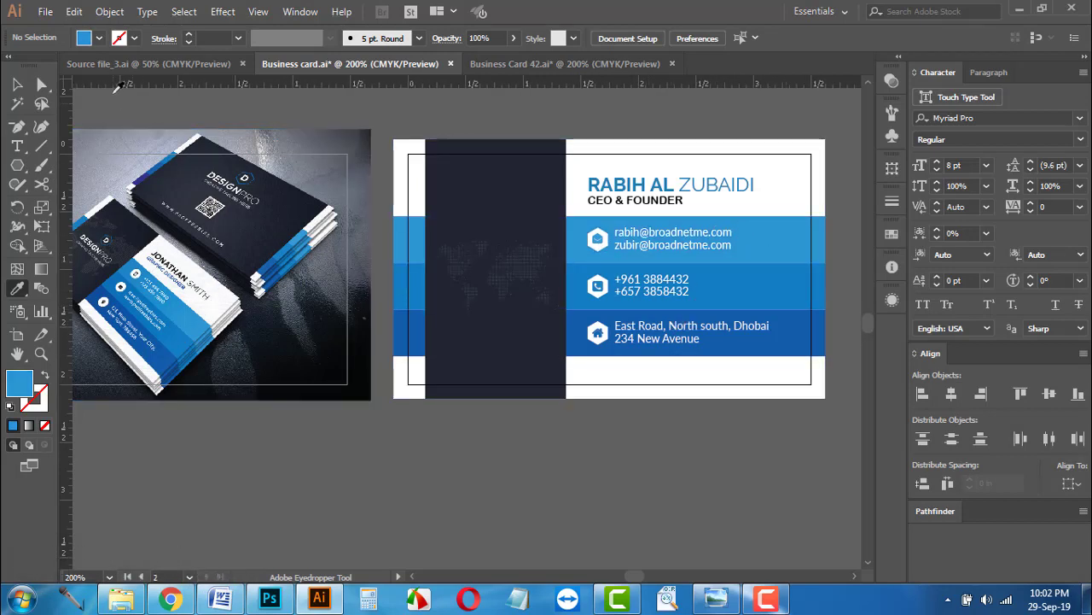
pyautogui.click(99, 38)
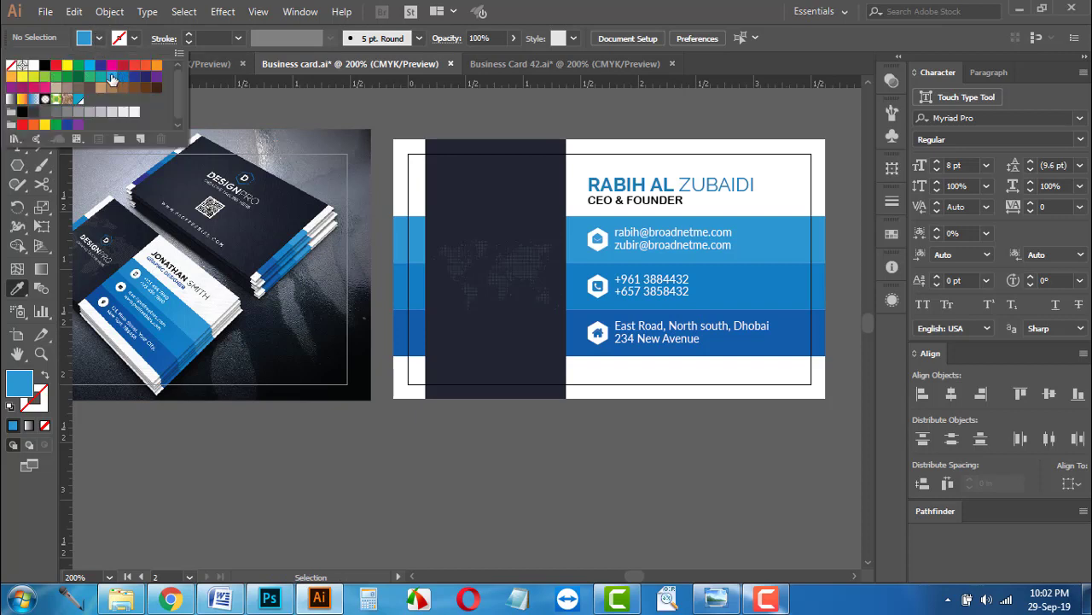
pyautogui.click(892, 234)
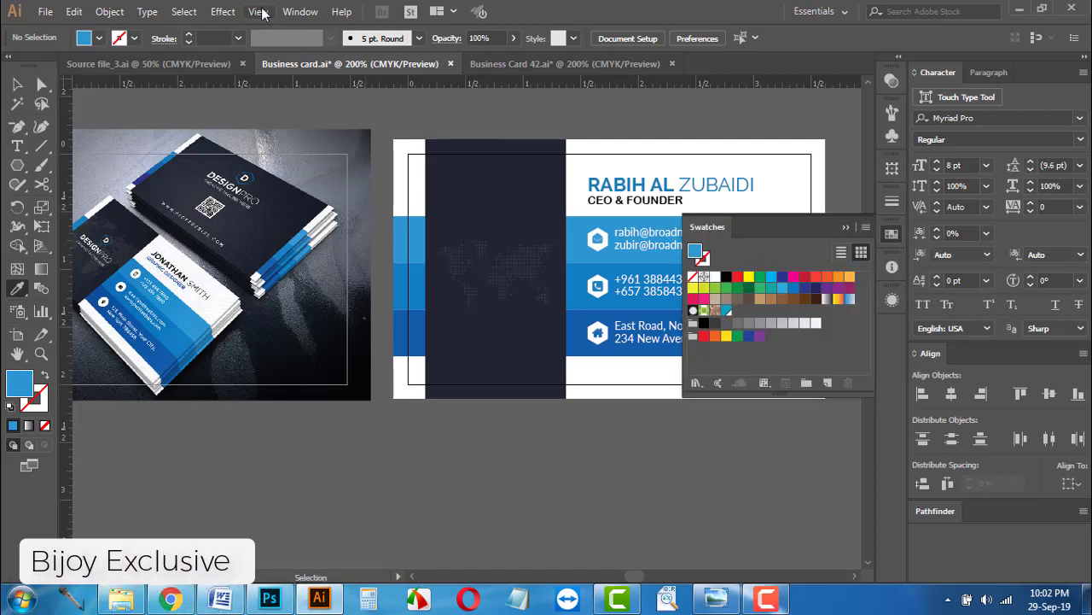
pyautogui.click(299, 12)
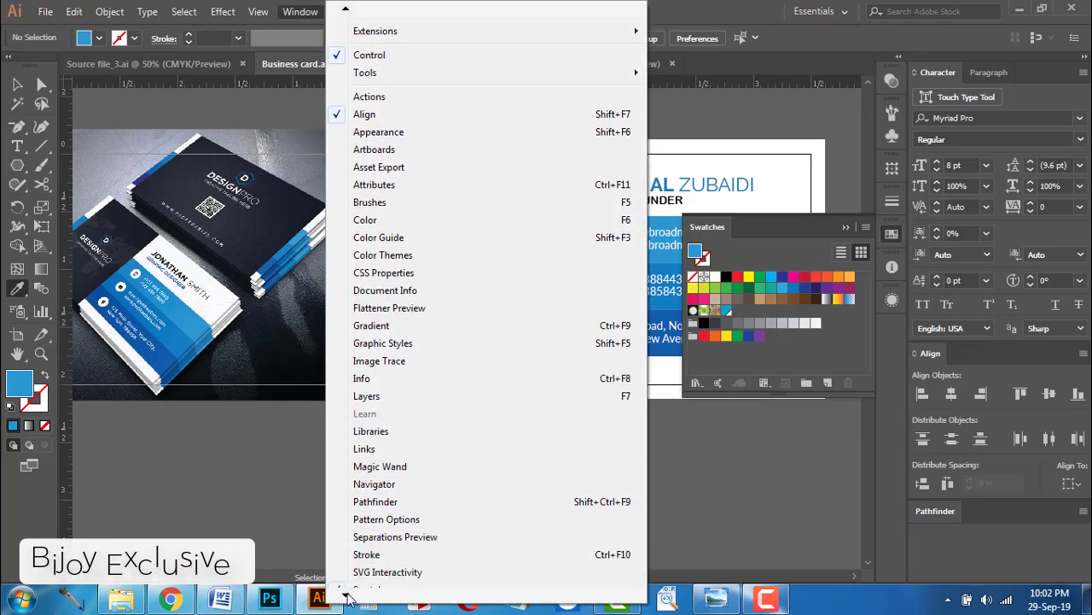
pyautogui.click(711, 230)
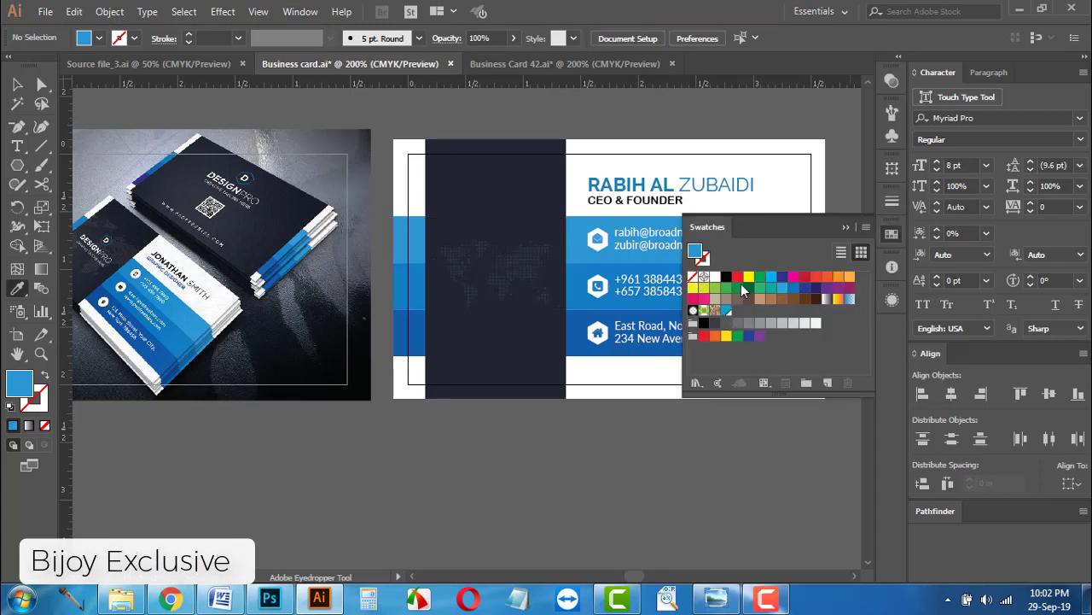
pyautogui.click(697, 384)
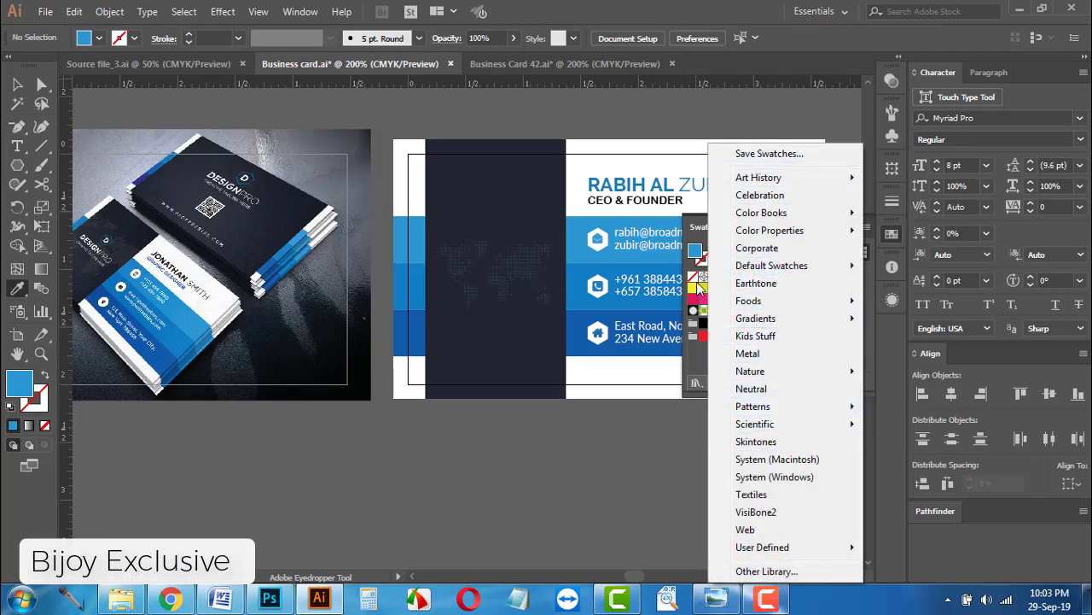
pyautogui.click(698, 290)
pyautogui.click(847, 226)
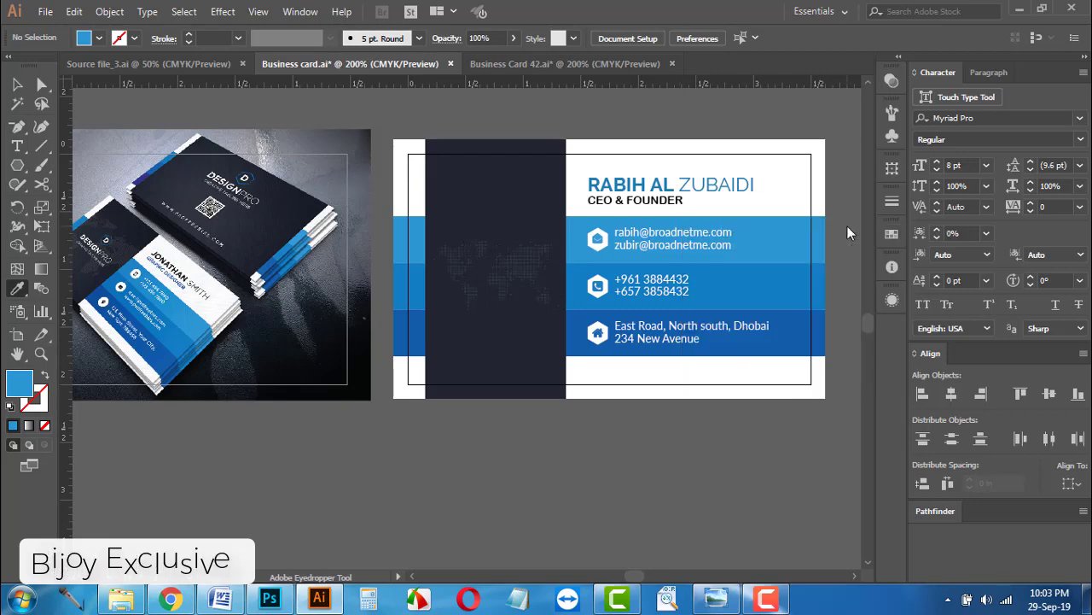
# Step: Draw a hexagon on the card's dark left panel with its fill and stroke swapped
pyautogui.click(17, 84)
pyautogui.moveTo(645, 275); pyautogui.dragTo(795, 300)
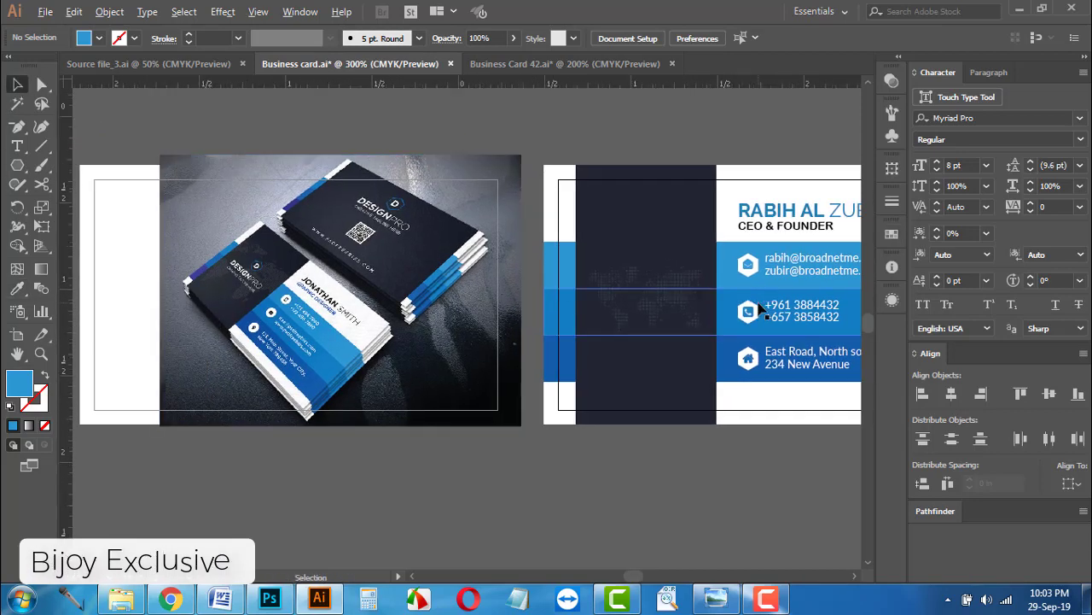
pyautogui.scroll(1, 754, 299)
pyautogui.moveTo(619, 307); pyautogui.dragTo(513, 301)
pyautogui.click(17, 165)
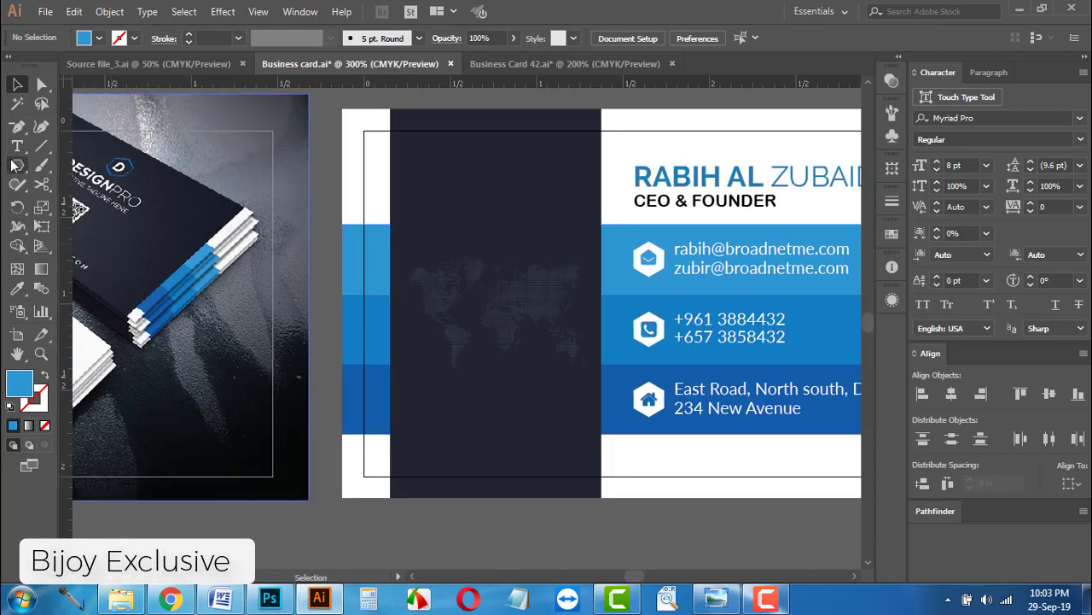
pyautogui.moveTo(493, 251); pyautogui.dragTo(518, 279)
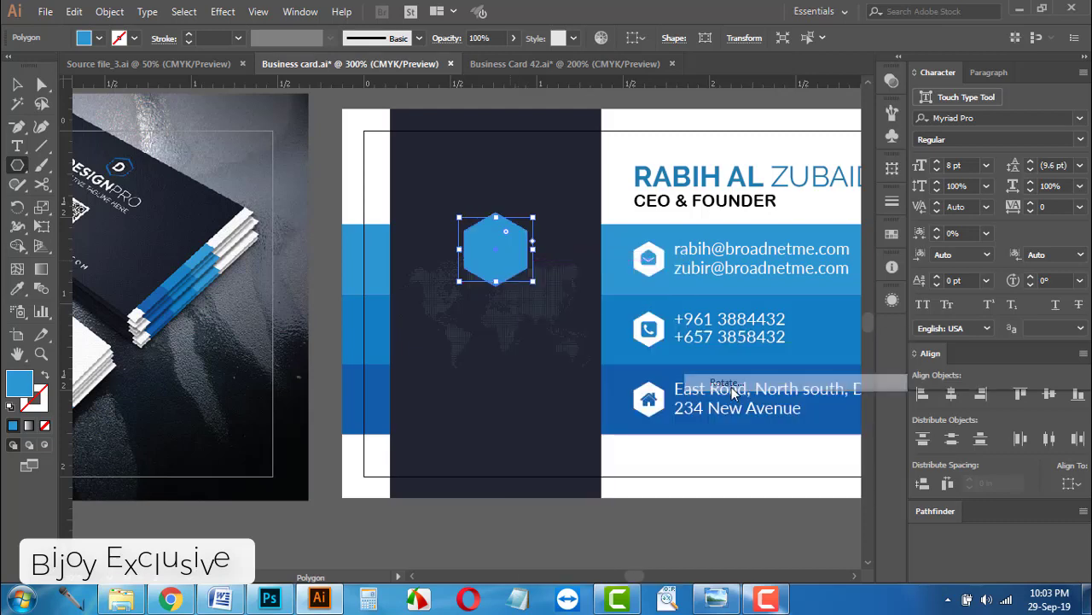
pyautogui.hotkey('shift', 'x')
pyautogui.click(119, 38)
pyautogui.press('Escape')
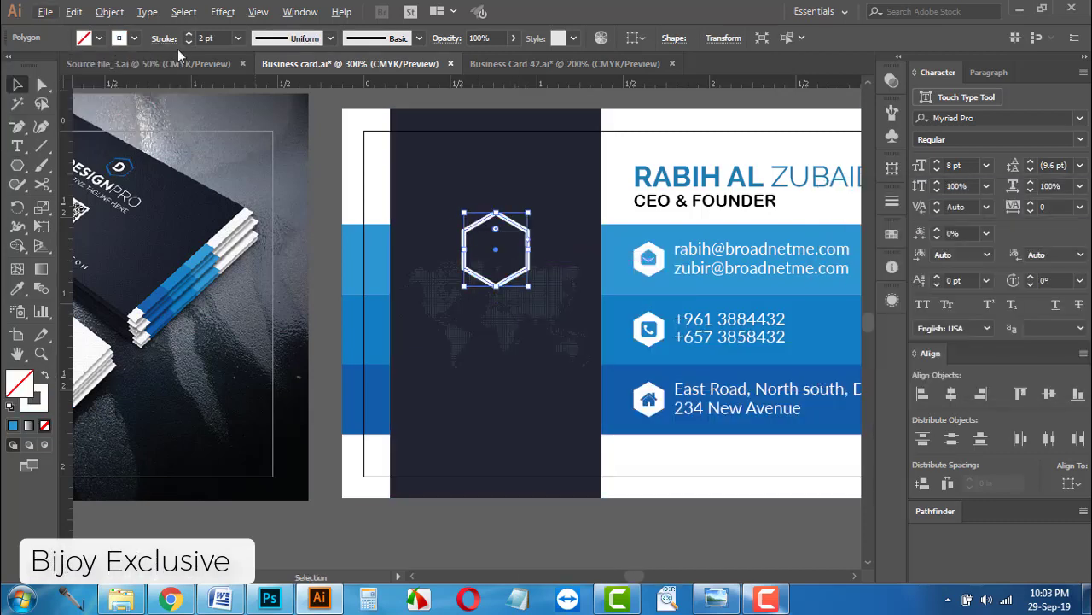
pyautogui.scroll(-2, 400, 144)
pyautogui.scroll(2, 400, 145)
# Step: Place a white Lato Bold letter 'D' of about 24 pt inside the hexagon
pyautogui.press('t')
pyautogui.press('v')
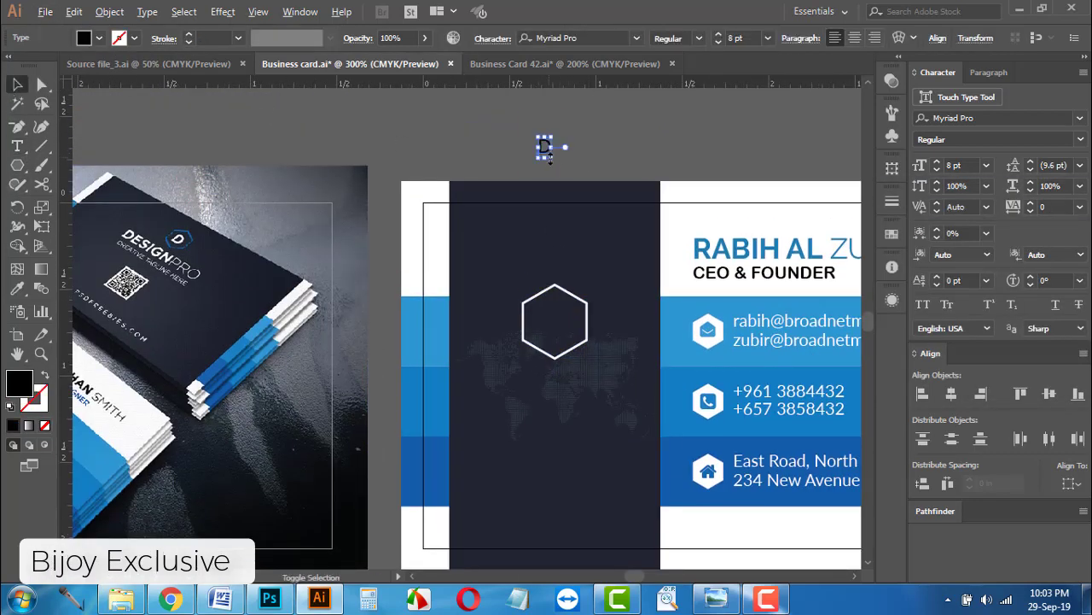
pyautogui.moveTo(548, 154); pyautogui.dragTo(571, 175)
pyautogui.moveTo(541, 144); pyautogui.dragTo(546, 318)
pyautogui.scroll(4, 567, 348)
pyautogui.click(636, 37)
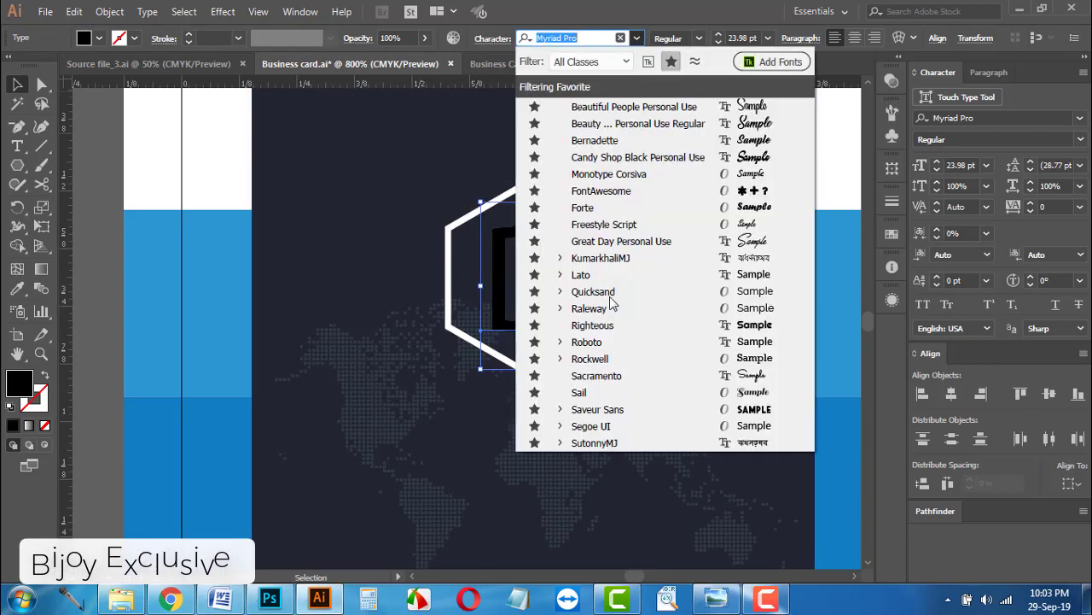
pyautogui.click(598, 278)
pyautogui.click(698, 37)
pyautogui.click(683, 132)
pyautogui.click(99, 38)
pyautogui.click(33, 74)
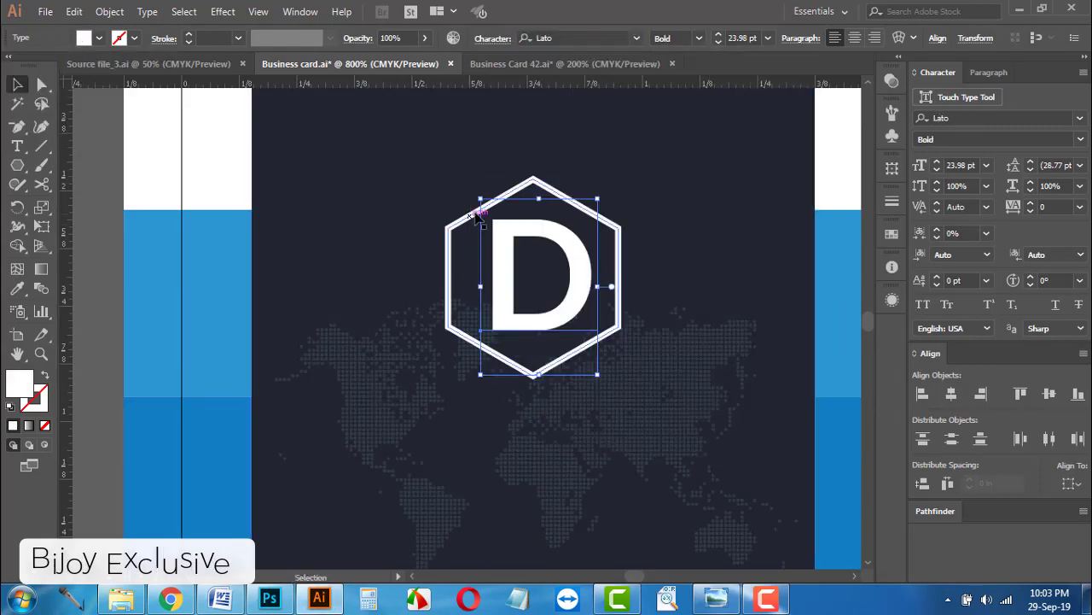
pyautogui.scroll(-2, 546, 341)
# Step: Add white 'Logo Name Here' text, sized and centred below the hexagon
pyautogui.press('t')
pyautogui.click(393, 350)
pyautogui.write('Name Here')
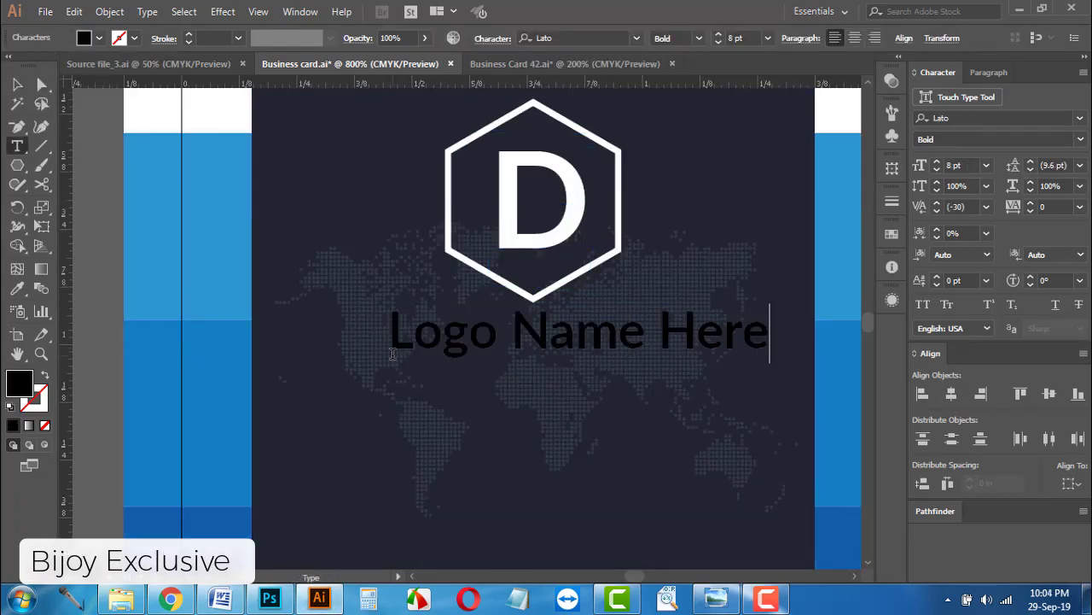
pyautogui.press('Escape')
pyautogui.click(99, 38)
pyautogui.click(32, 73)
pyautogui.moveTo(772, 365); pyautogui.dragTo(708, 350)
pyautogui.keyDown('shift'); pyautogui.click(534, 196); pyautogui.keyUp('shift')
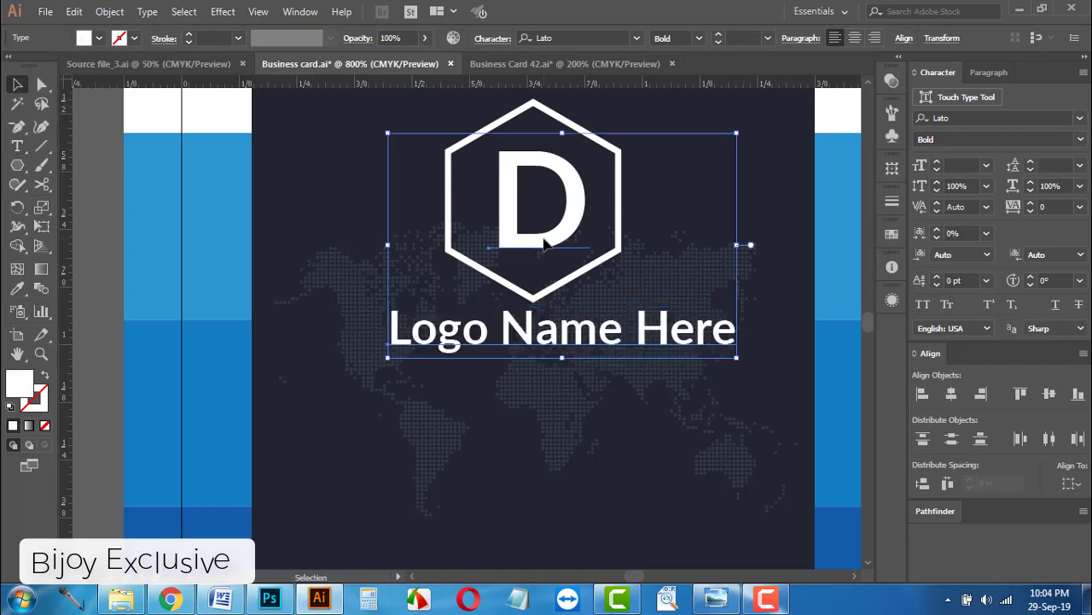
pyautogui.moveTo(537, 329); pyautogui.dragTo(538, 386)
# Step: Duplicate the name text as 'Tagline goes to here' directly beneath it
pyautogui.moveTo(366, 405); pyautogui.dragTo(393, 376)
pyautogui.doubleClick(512, 388)
pyautogui.hotkey('ctrl', 'a')
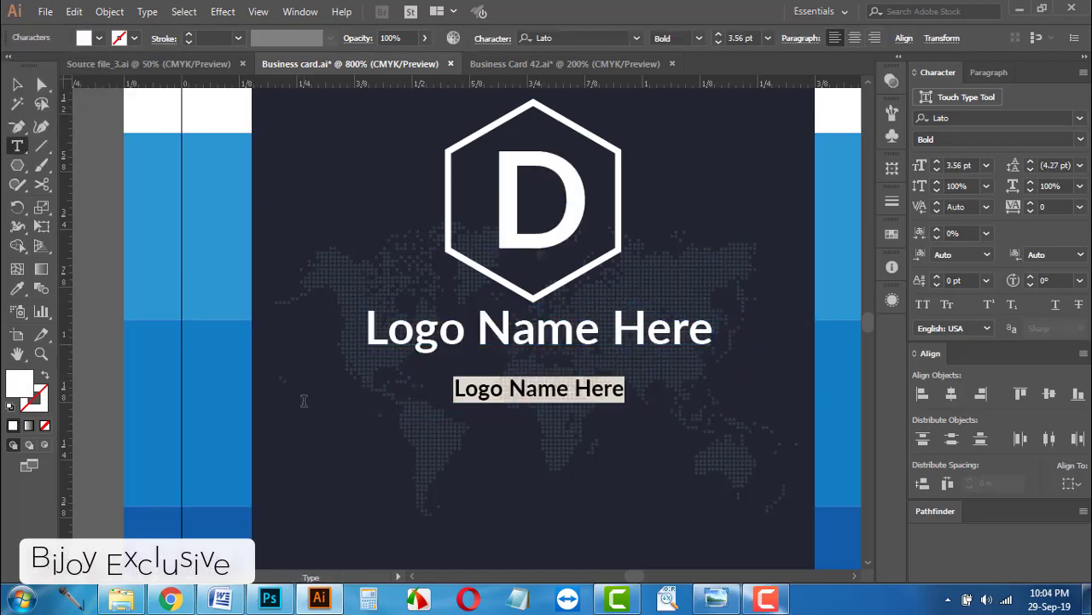
pyautogui.write('Tagline goes to here')
pyautogui.press('Escape')
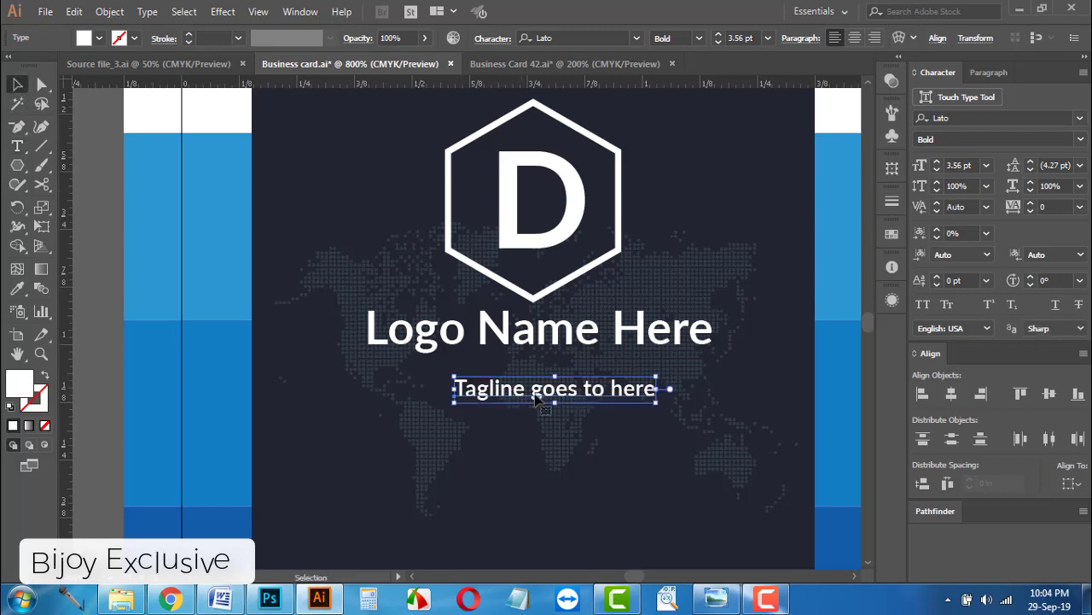
pyautogui.moveTo(529, 388); pyautogui.dragTo(529, 371)
# Step: Enlarge the tagline so it spans the width of the logo name
pyautogui.keyDown('shift'); pyautogui.click(358, 444); pyautogui.keyUp('shift')
pyautogui.click(538, 370)
pyautogui.moveTo(642, 382); pyautogui.dragTo(674, 388)
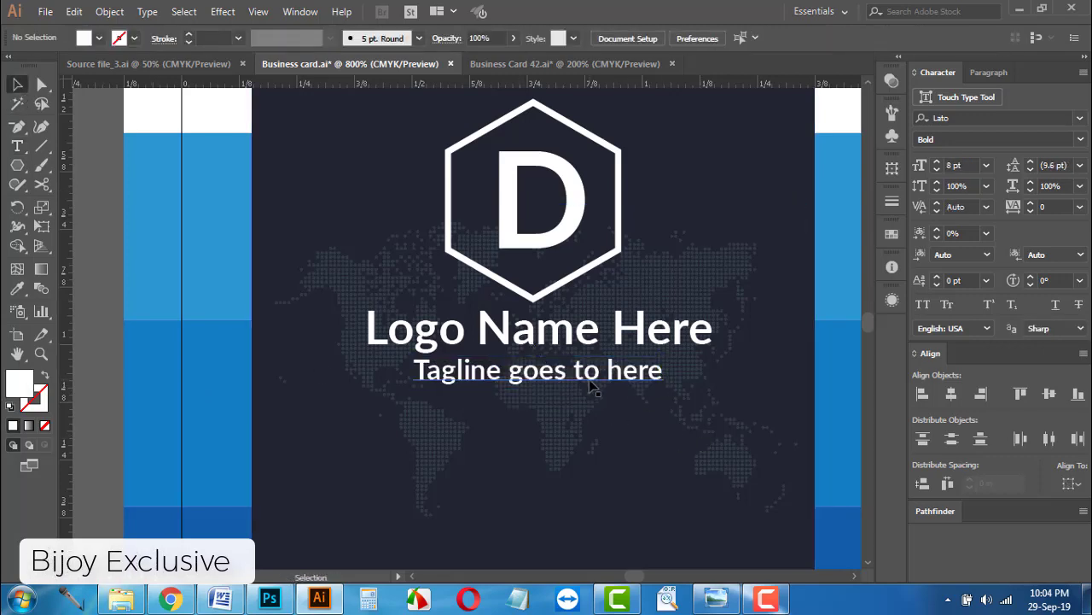
pyautogui.click(171, 308)
pyautogui.scroll(-1, 171, 307)
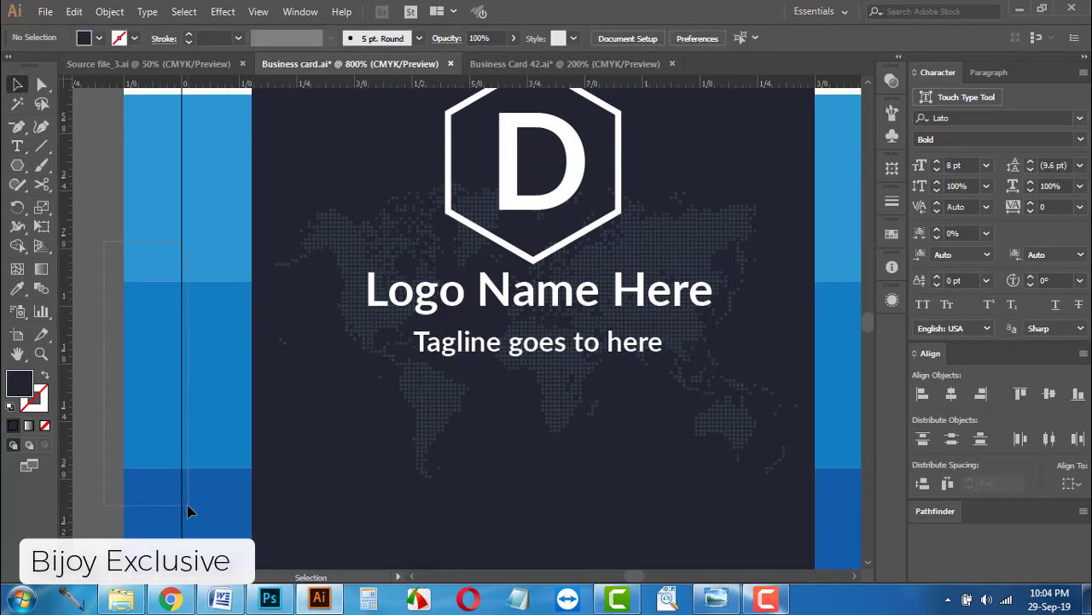
pyautogui.click(529, 227)
pyautogui.click(466, 394)
pyautogui.scroll(-3, 465, 395)
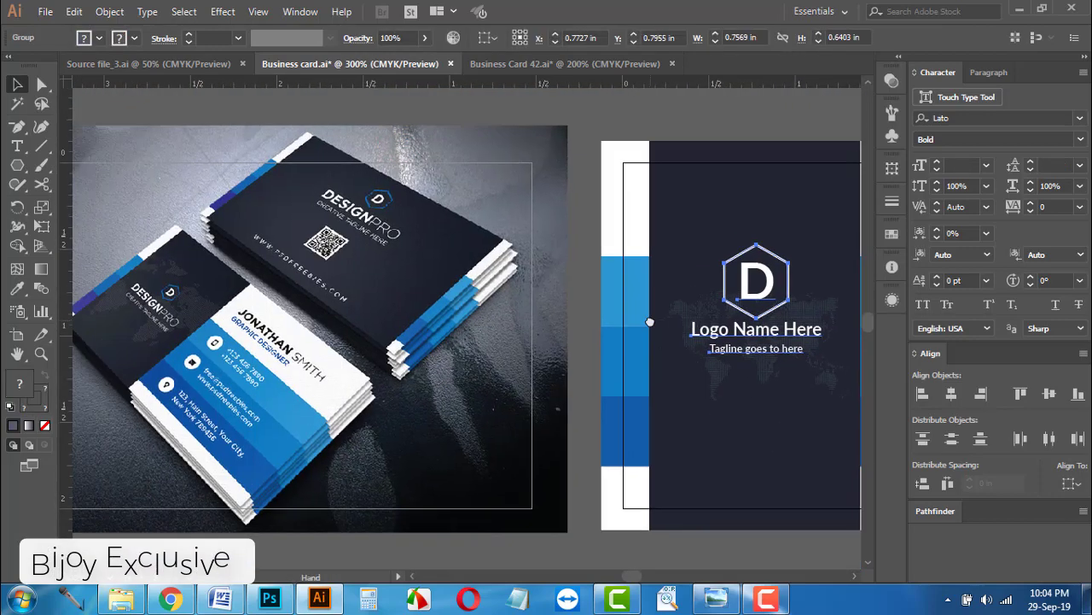
# Step: Ungroup the logo elements, then reselect the whole hexagon, name and tagline block
pyautogui.click(555, 260)
pyautogui.scroll(3, 554, 260)
pyautogui.rightClick(561, 287)
pyautogui.click(640, 427)
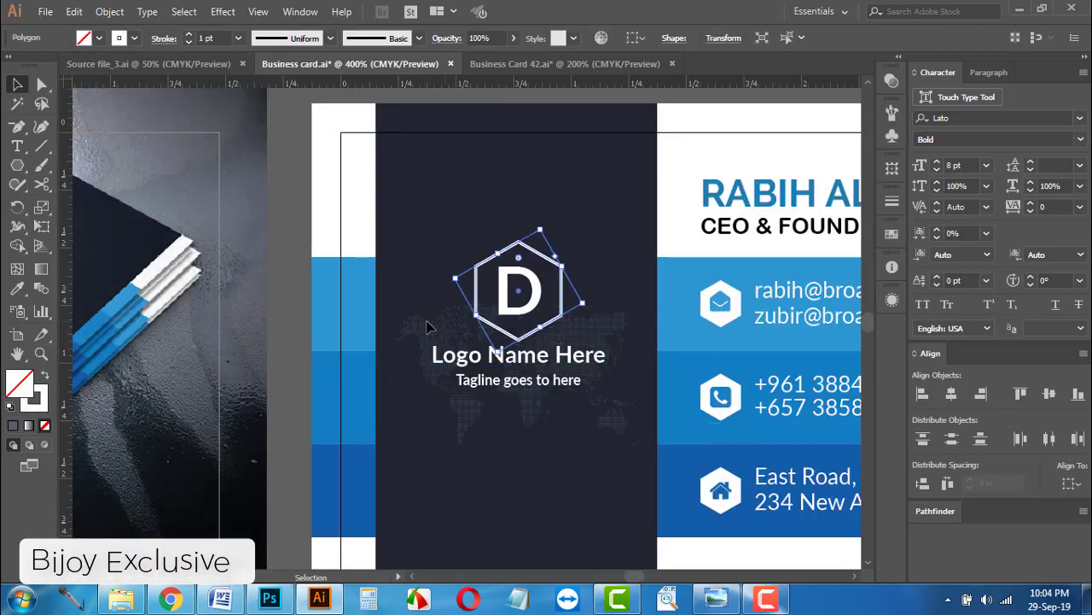
pyautogui.moveTo(431, 326); pyautogui.dragTo(279, 226)
pyautogui.hotkey('ctrl', 'z')
pyautogui.click(476, 222)
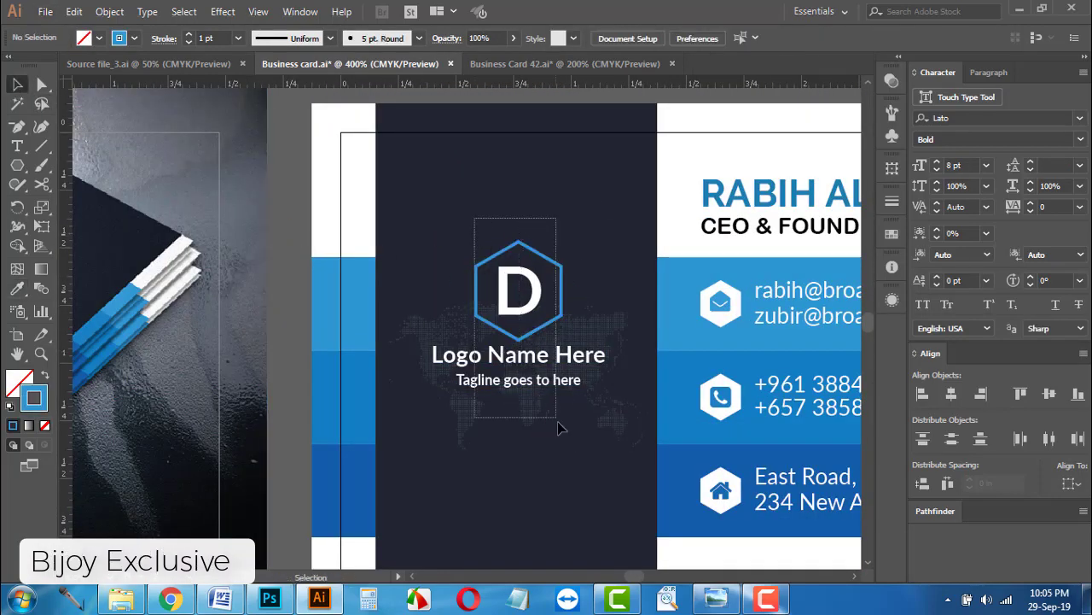
pyautogui.moveTo(561, 429); pyautogui.dragTo(568, 432)
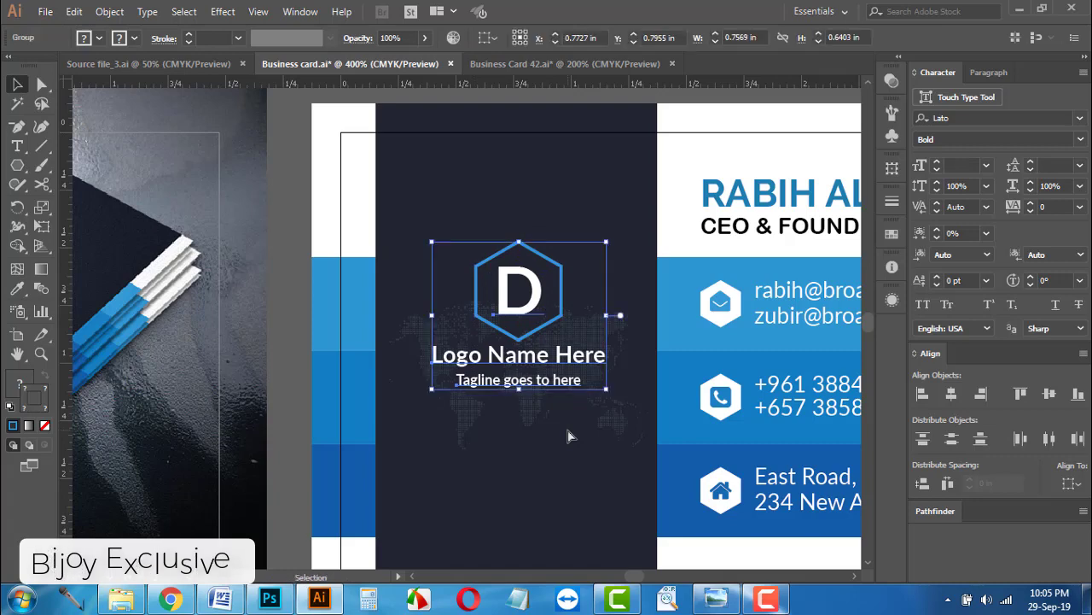
pyautogui.hotkey('ctrl', '-')
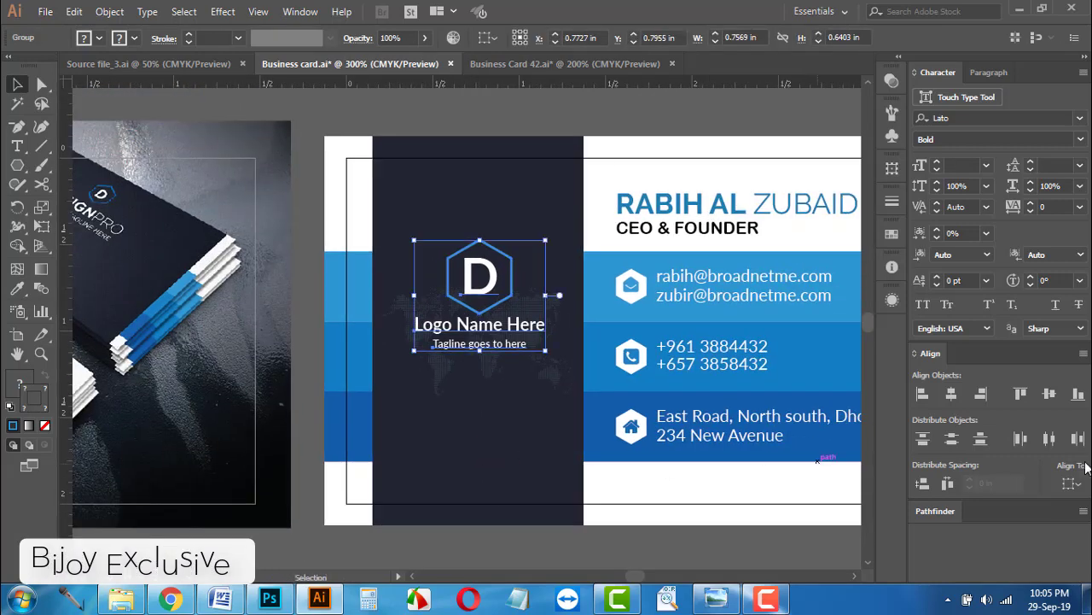
# Step: Vertically centre the logo block on the card using Align to Artboard
pyautogui.click(1071, 484)
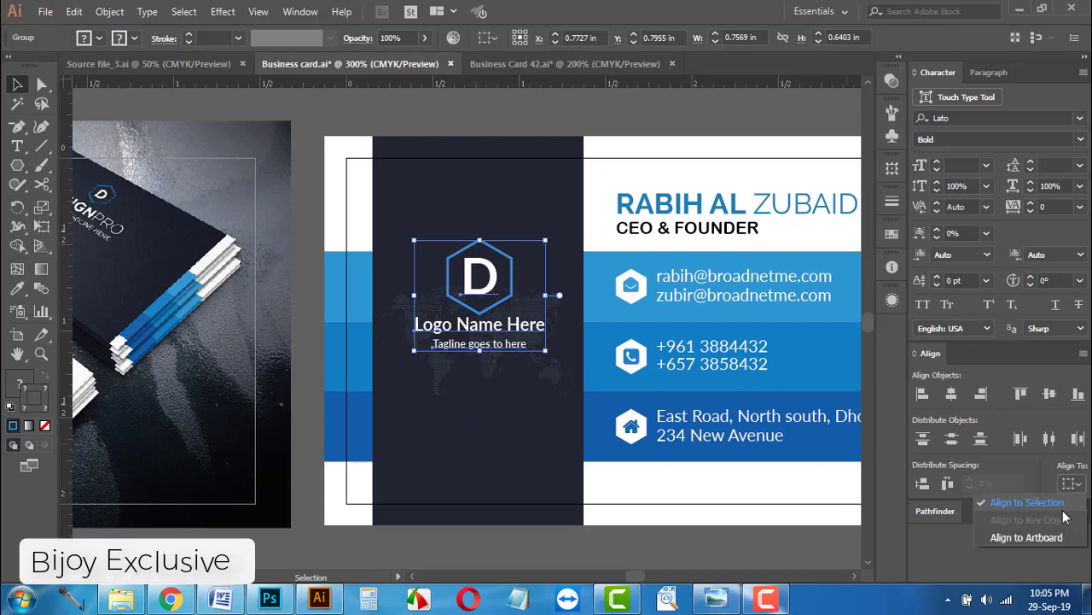
pyautogui.click(1048, 512)
pyautogui.click(1051, 392)
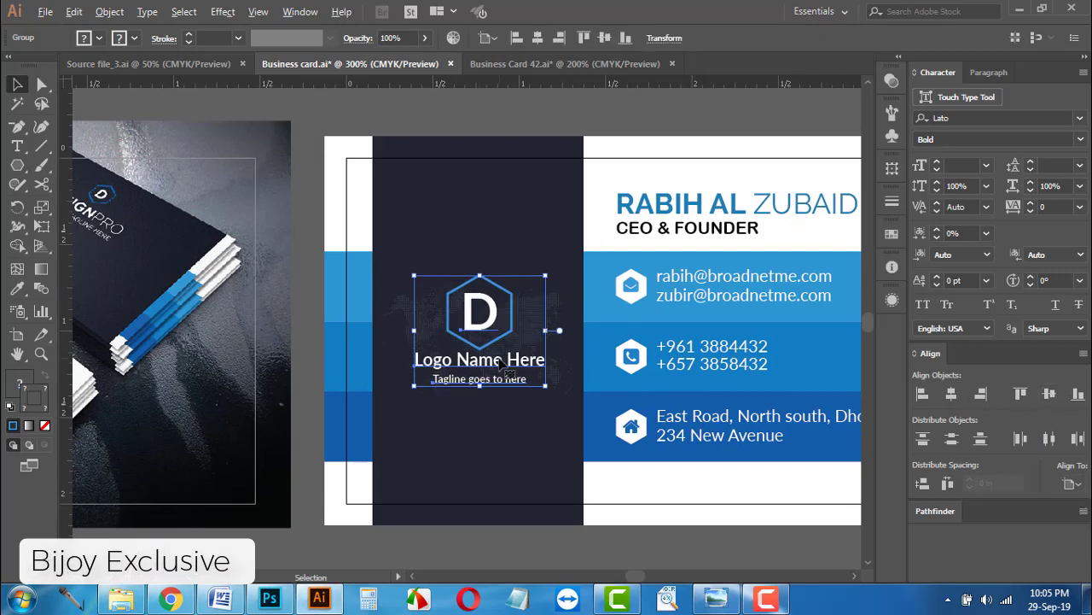
pyautogui.hotkey('ctrl', '-')
pyautogui.click(550, 174)
pyautogui.hscroll(-1, 585, 171)
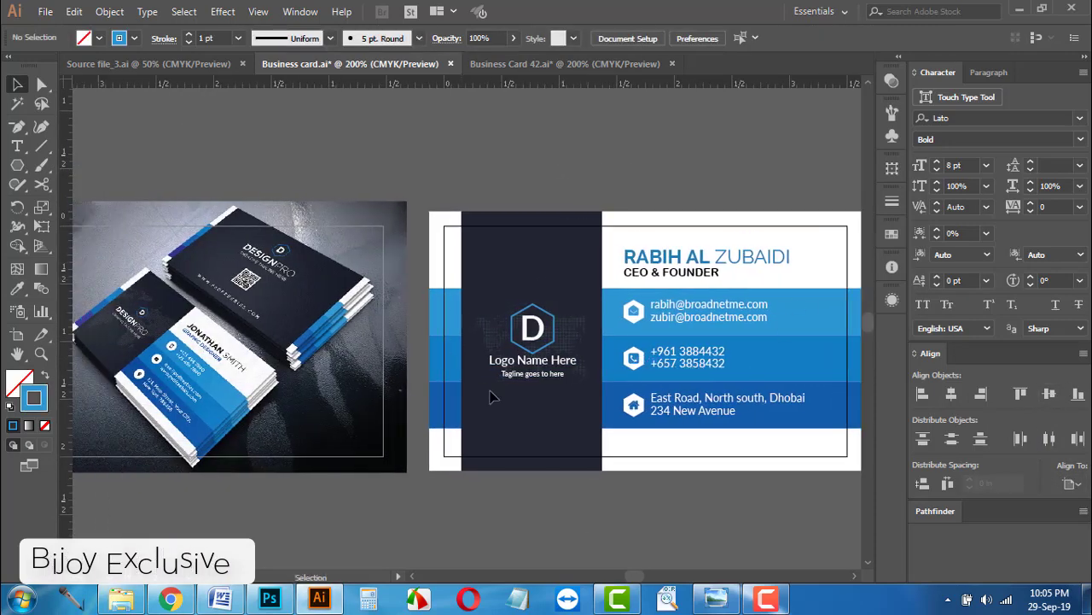
# Step: Move the mockup photo off the card to the left of the blank second artboard
pyautogui.hscroll(-2, 532, 300)
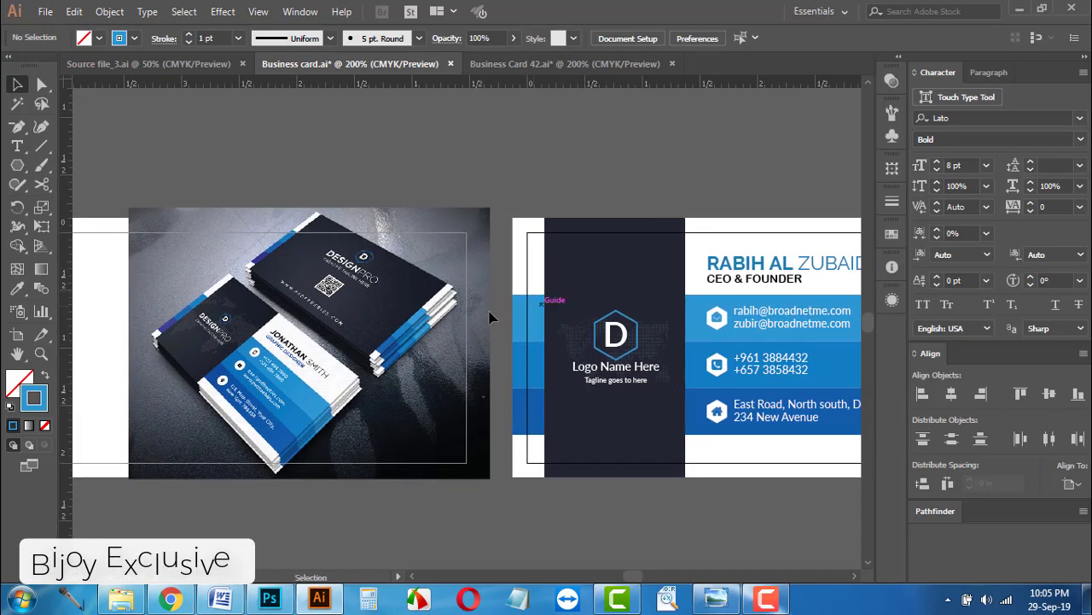
pyautogui.moveTo(402, 324)
pyautogui.mouseDown()
pyautogui.moveTo(433, 157)
pyautogui.moveTo(474, 261)
pyautogui.mouseUp()
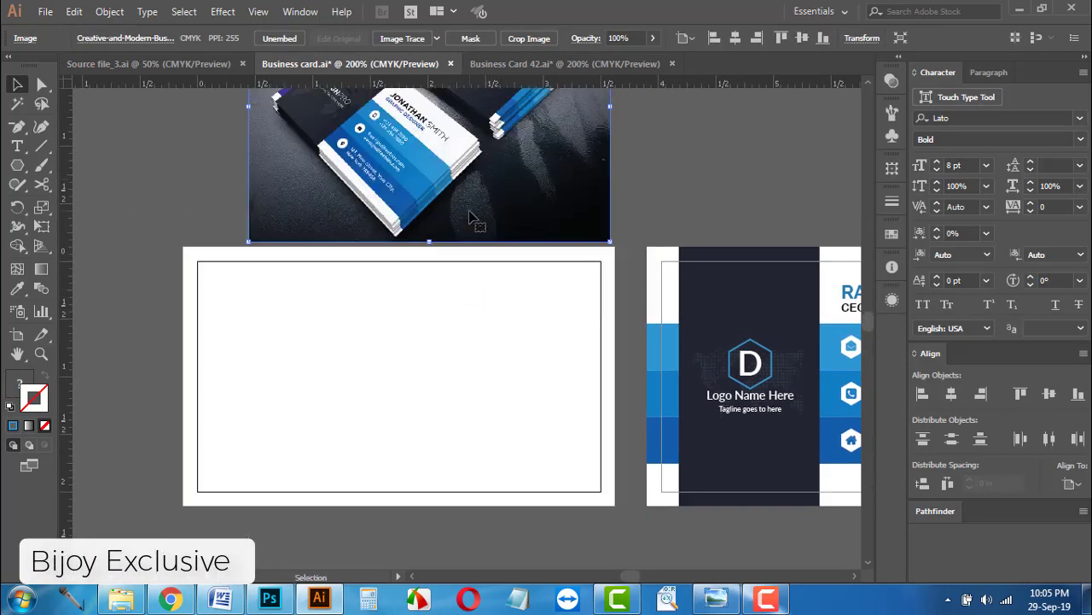
pyautogui.hscroll(-3, 585, 189)
pyautogui.moveTo(586, 189); pyautogui.dragTo(127, 427)
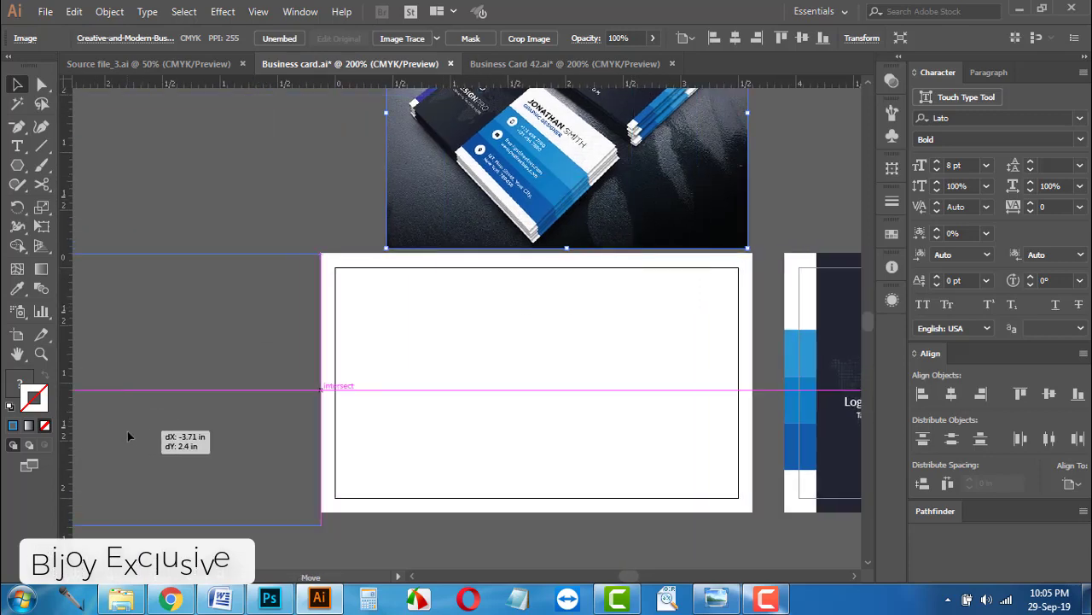
pyautogui.moveTo(478, 384)
pyautogui.mouseDown()
pyautogui.moveTo(548, 375)
pyautogui.moveTo(461, 319)
pyautogui.mouseUp()
# Step: Zoom out to 150% and select the front card's background rectangles
pyautogui.hotkey('ctrl', '-')
pyautogui.moveTo(737, 447); pyautogui.dragTo(574, 451)
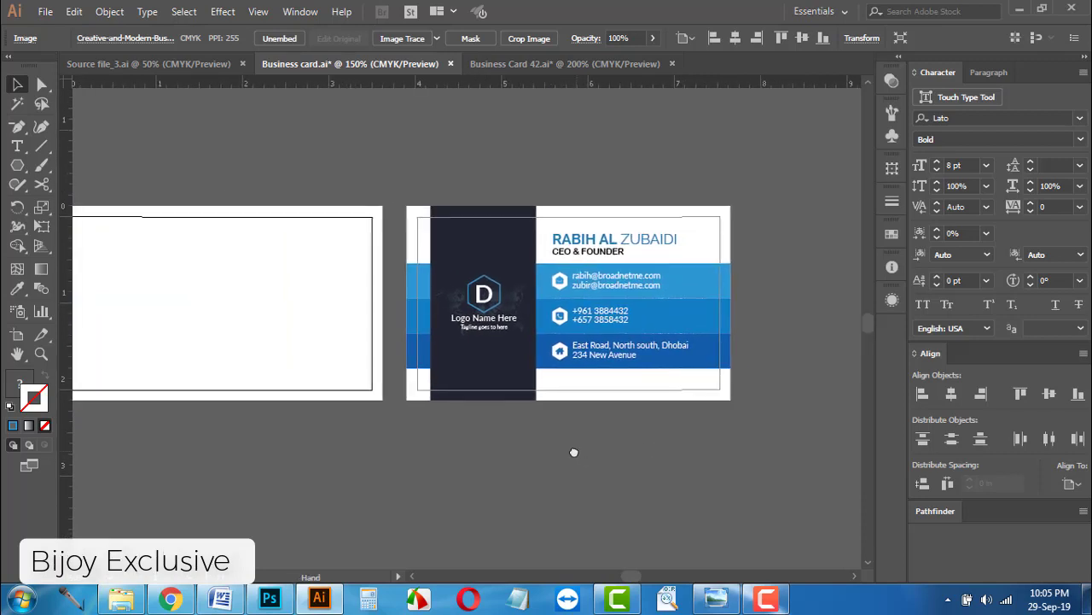
pyautogui.moveTo(734, 435); pyautogui.dragTo(719, 339)
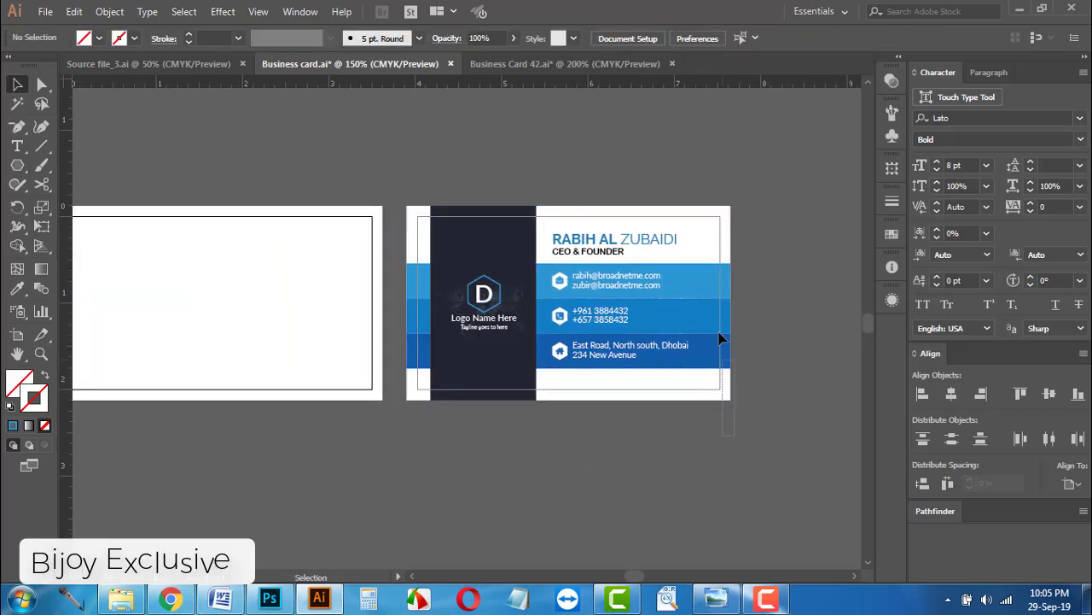
pyautogui.moveTo(713, 249); pyautogui.dragTo(714, 253)
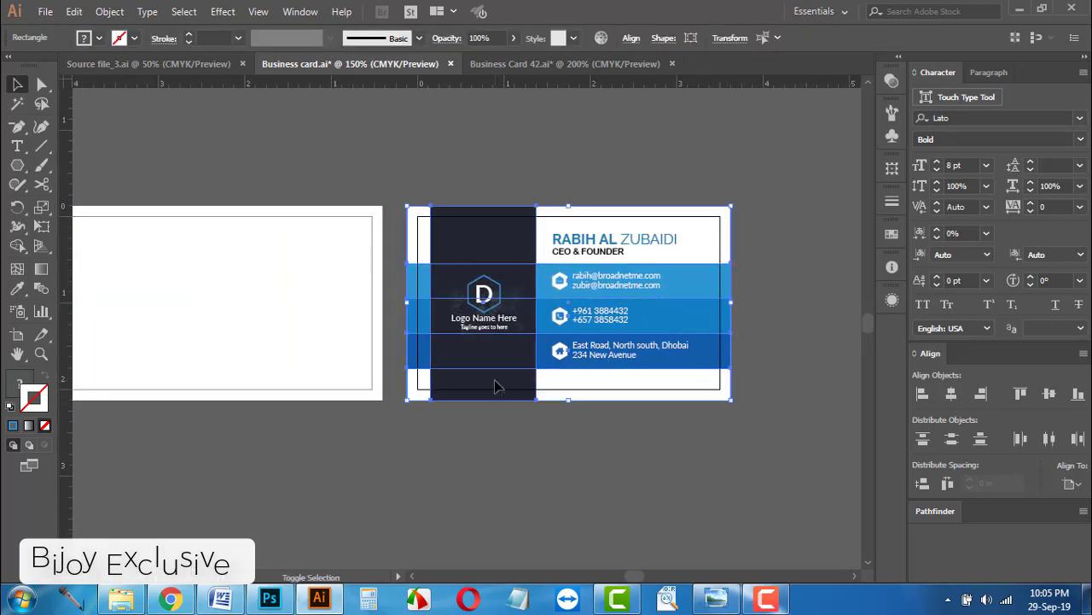
# Step: Bring the pasted background on the back card into view and select its dark panel
pyautogui.moveTo(513, 367)
pyautogui.mouseDown()
pyautogui.moveTo(754, 446)
pyautogui.moveTo(394, 422)
pyautogui.mouseUp()
pyautogui.click(461, 469)
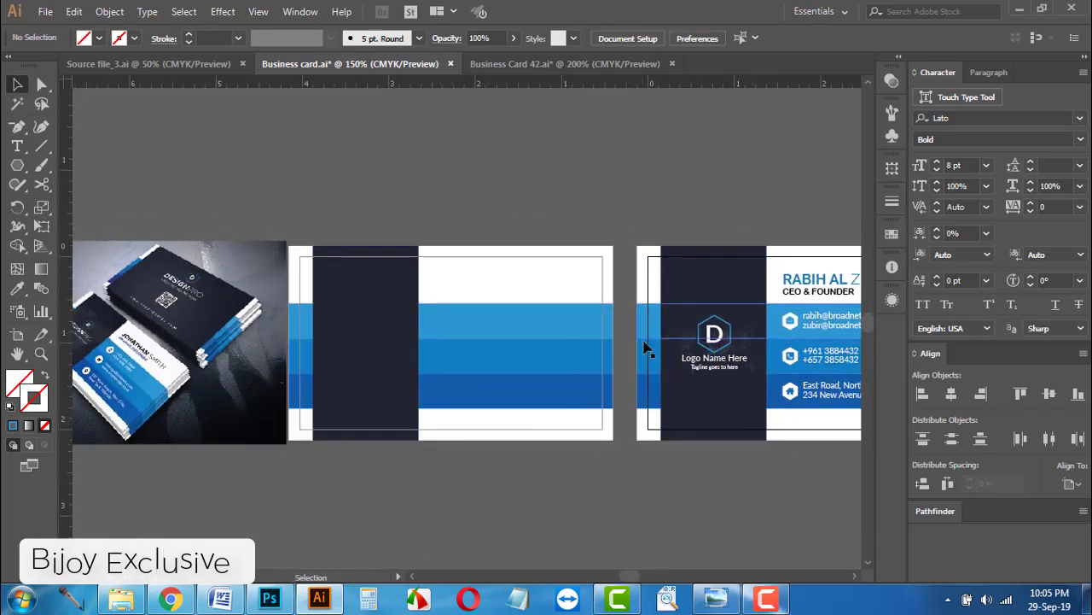
pyautogui.click(367, 348)
pyautogui.scroll(1, 396, 369)
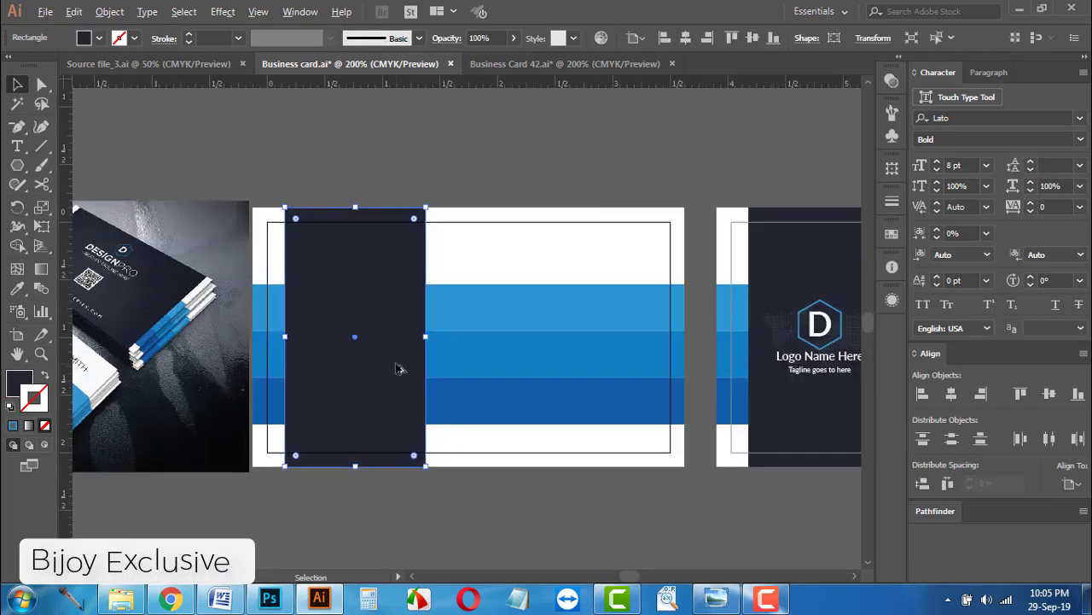
pyautogui.moveTo(398, 367); pyautogui.dragTo(708, 327)
# Step: Centre the widened dark panel horizontally on the back artboard
pyautogui.click(1071, 484)
pyautogui.click(1056, 519)
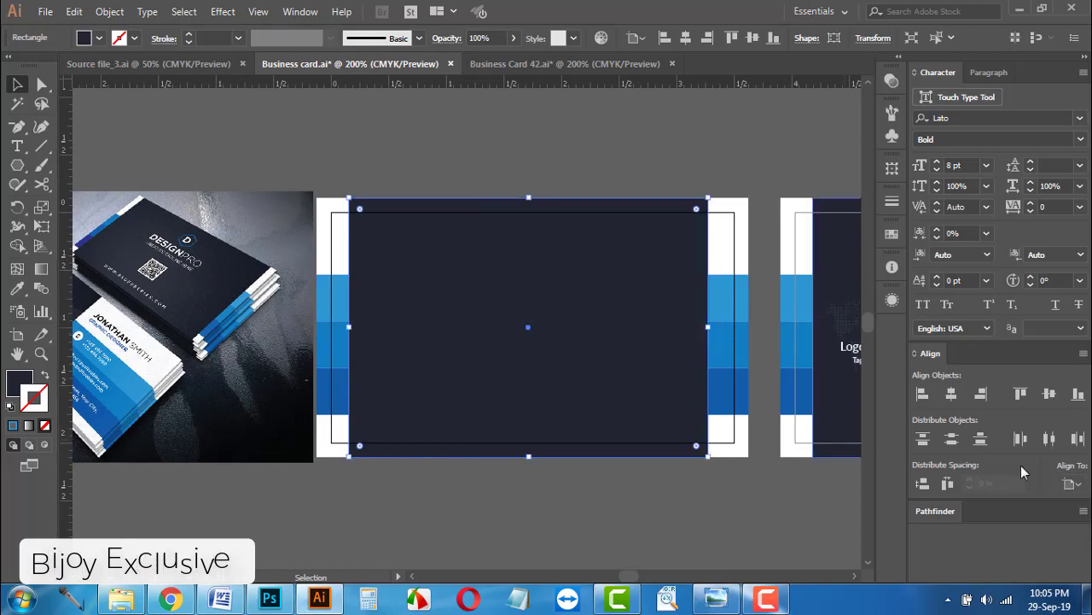
pyautogui.click(951, 395)
pyautogui.click(667, 495)
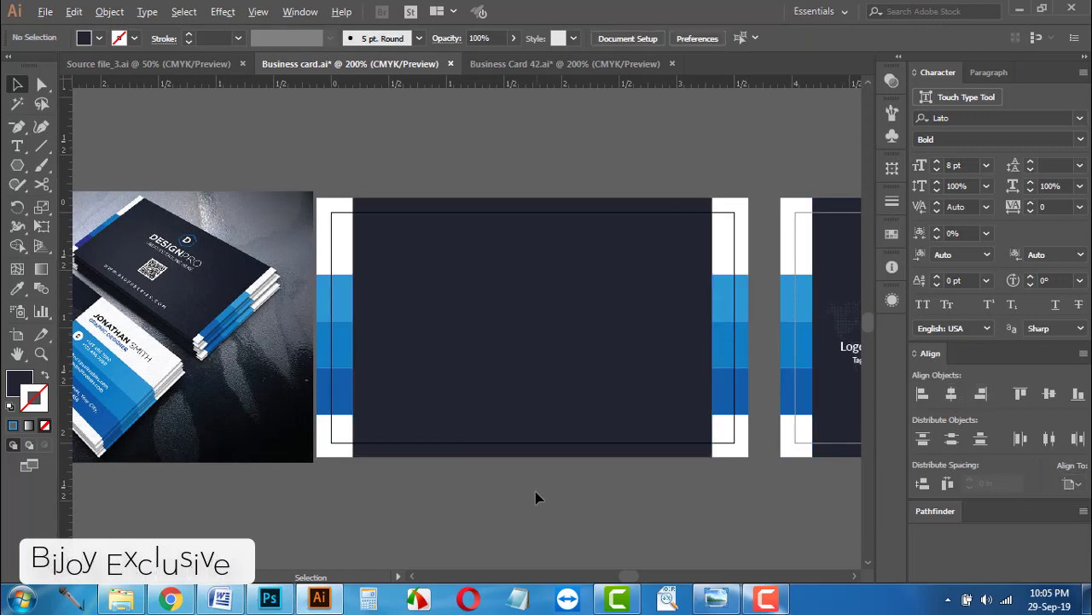
pyautogui.click(541, 417)
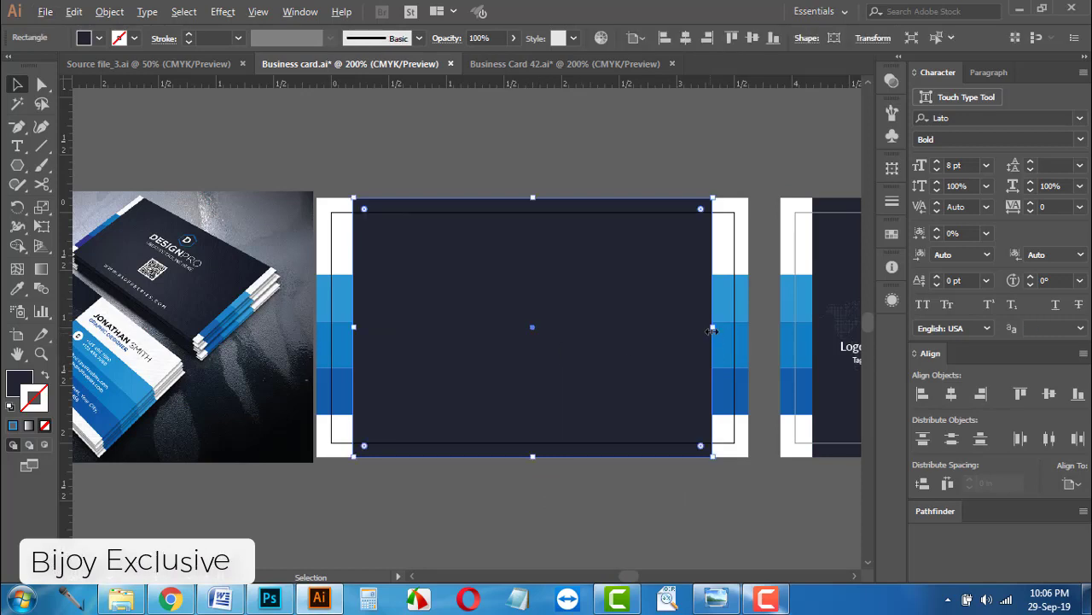
pyautogui.click(653, 485)
pyautogui.hotkey('ctrl', '-')
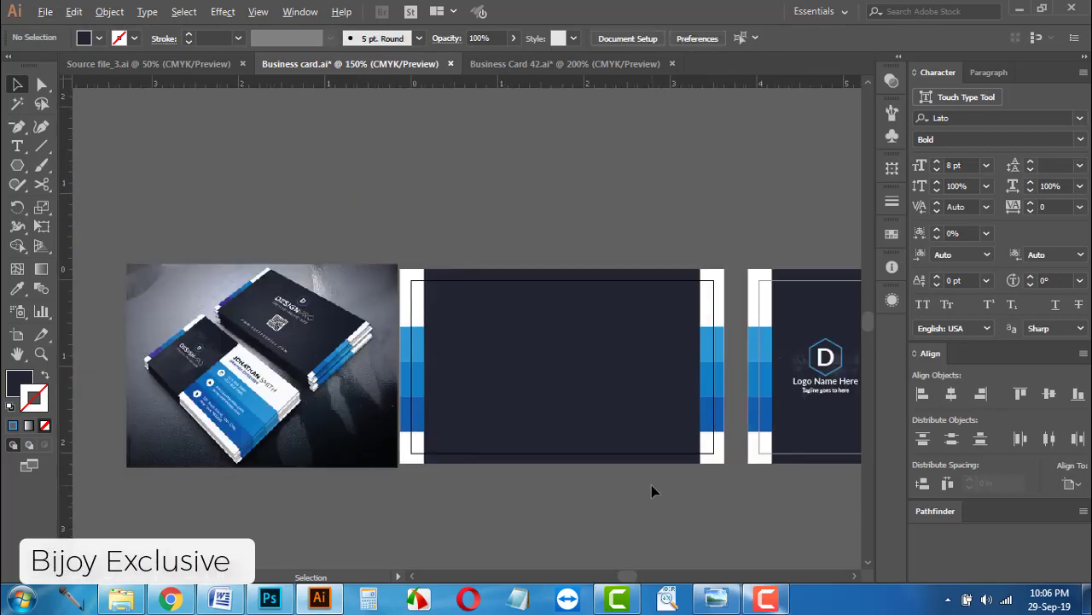
pyautogui.hscroll(2, 527, 463)
pyautogui.hscroll(2, 686, 407)
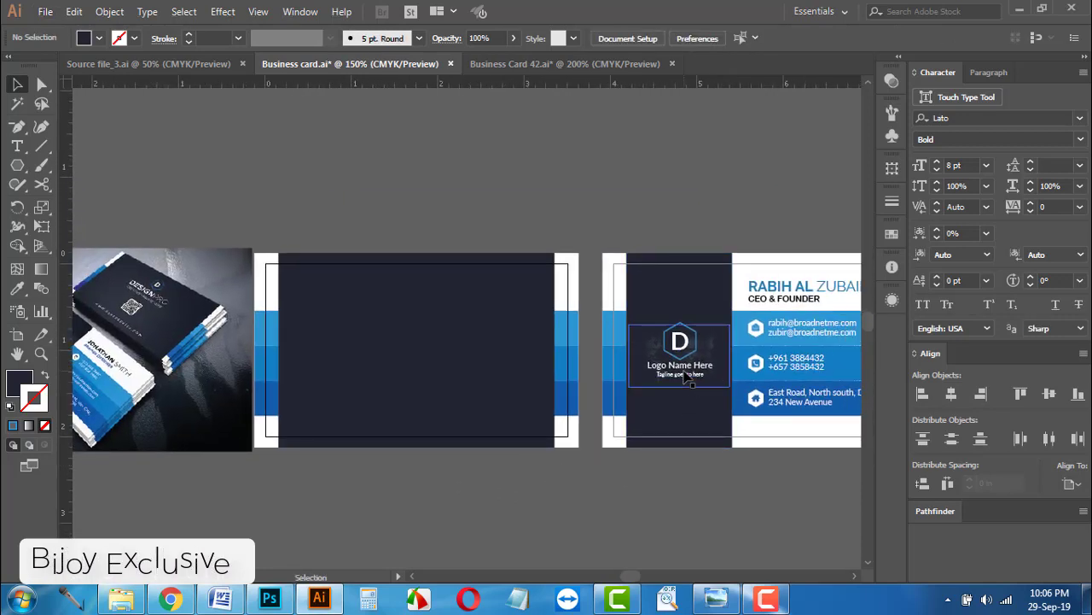
# Step: Alt-drag a copy of the logo group toward the back side and fit the card in view
pyautogui.moveTo(713, 354); pyautogui.dragTo(452, 348)
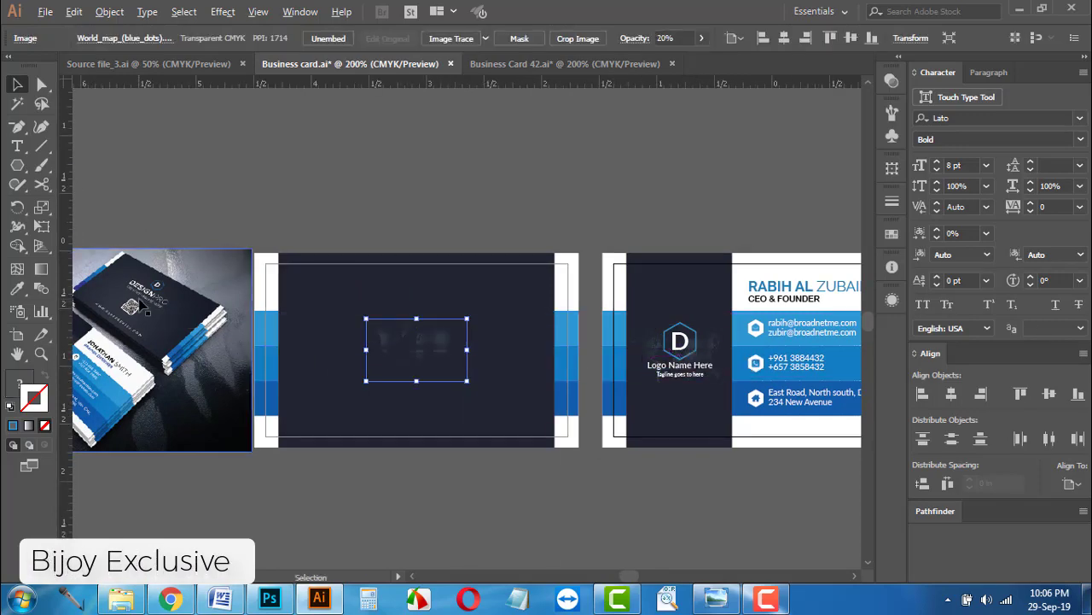
pyautogui.scroll(5, 141, 308)
pyautogui.scroll(-2, 141, 307)
pyautogui.scroll(-1, 186, 316)
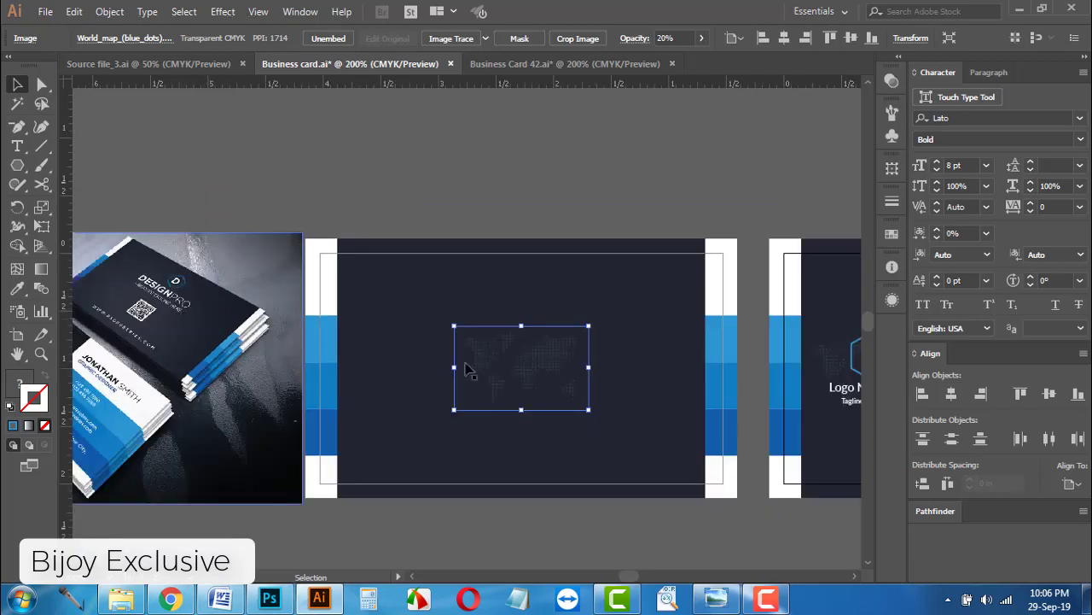
pyautogui.hotkey('ctrl', 'shift', 'a')
pyautogui.moveTo(572, 406); pyautogui.dragTo(501, 394)
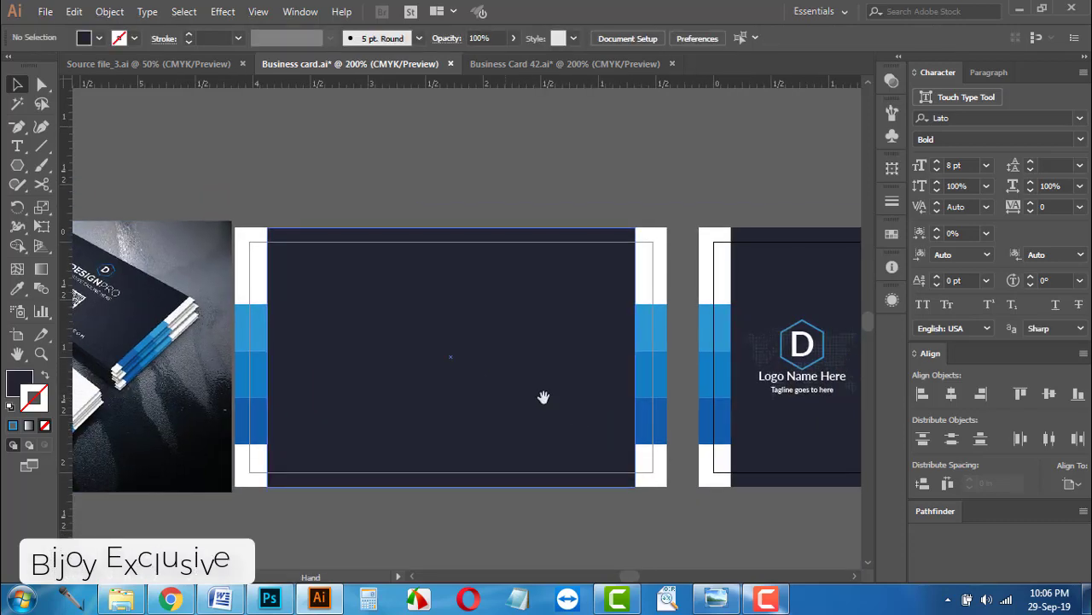
# Step: Place a smaller, higher copy of the logo on the back, centred horizontally on the artboard
pyautogui.click(806, 380)
pyautogui.moveTo(807, 381)
pyautogui.mouseDown()
pyautogui.moveTo(480, 386)
pyautogui.moveTo(536, 419)
pyautogui.moveTo(713, 414)
pyautogui.mouseUp()
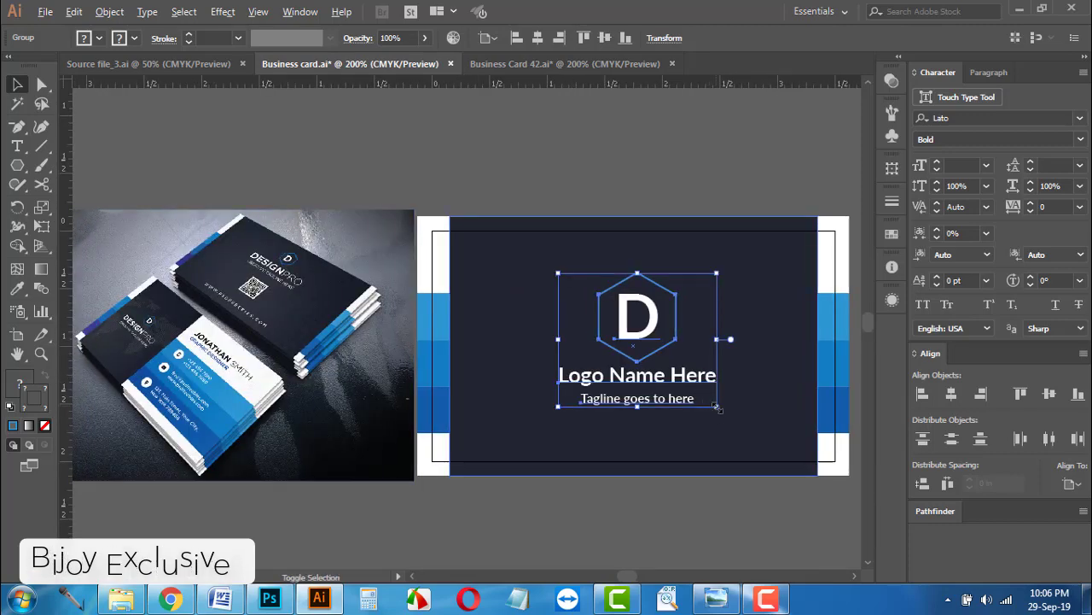
pyautogui.moveTo(717, 408)
pyautogui.mouseDown()
pyautogui.moveTo(652, 341)
pyautogui.moveTo(775, 349)
pyautogui.mouseUp()
pyautogui.click(1067, 484)
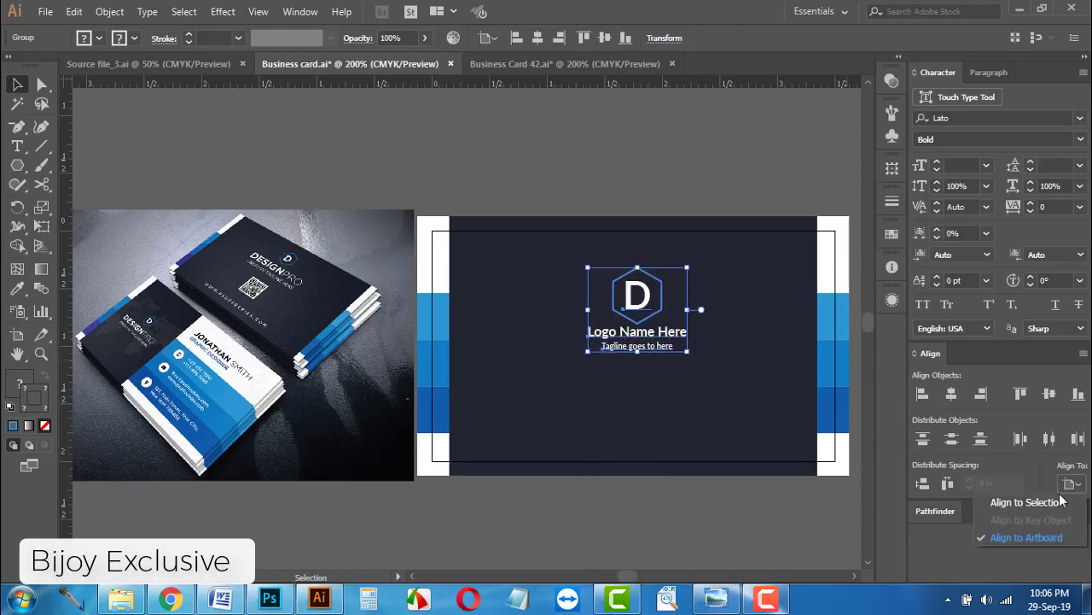
pyautogui.click(952, 393)
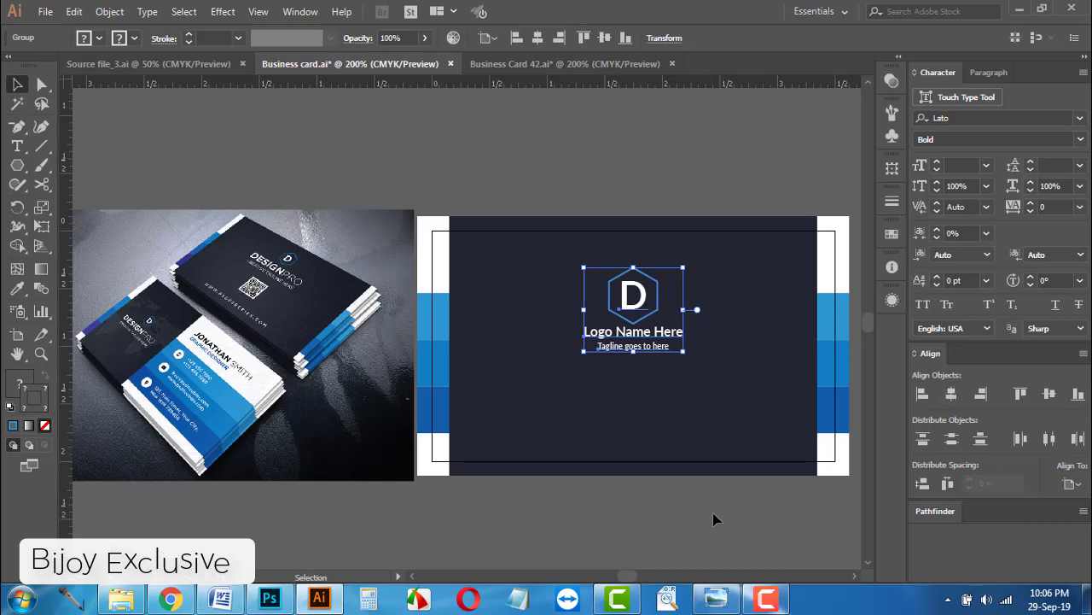
pyautogui.click(634, 482)
# Step: View the stacked-card mockup photo in Windows Photo Viewer
pyautogui.scroll(-1, 674, 409)
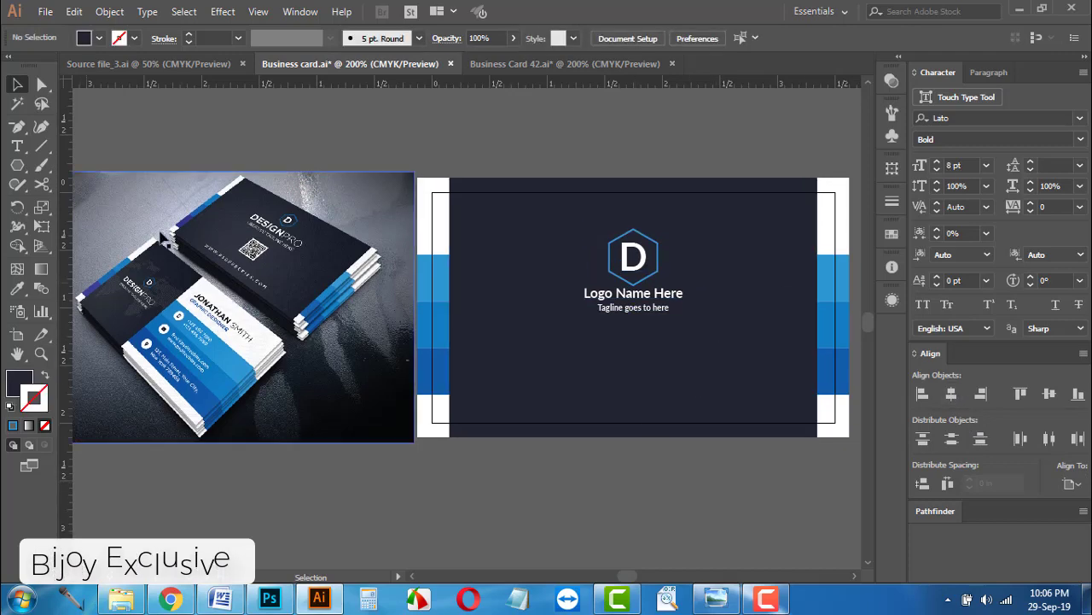
pyautogui.scroll(2, 247, 239)
pyautogui.scroll(-1, 248, 239)
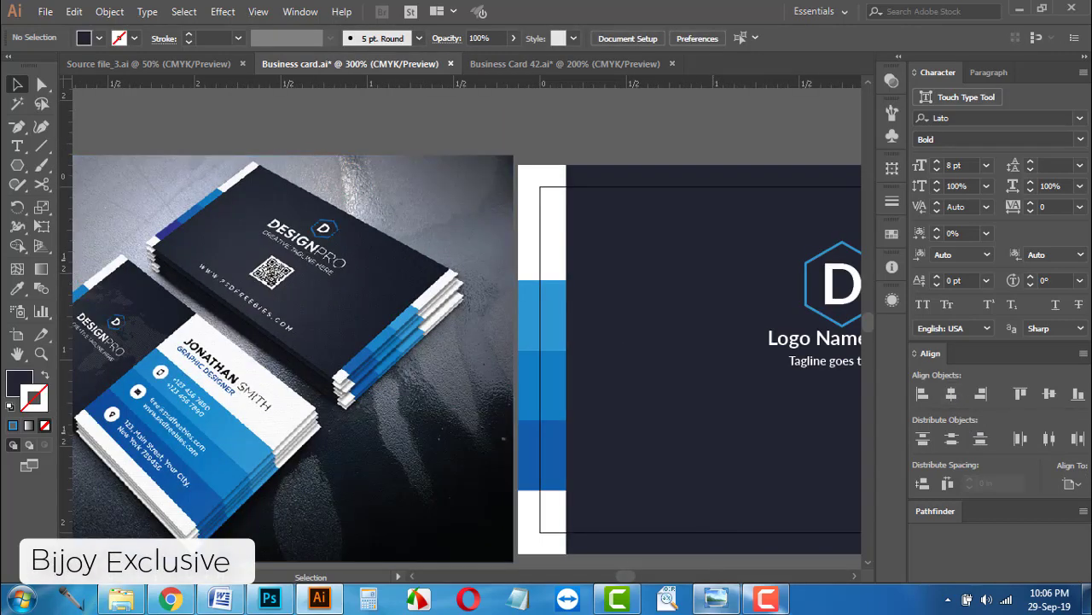
pyautogui.hotkey('alt', 'Tab')
pyautogui.scroll(1, 623, 152)
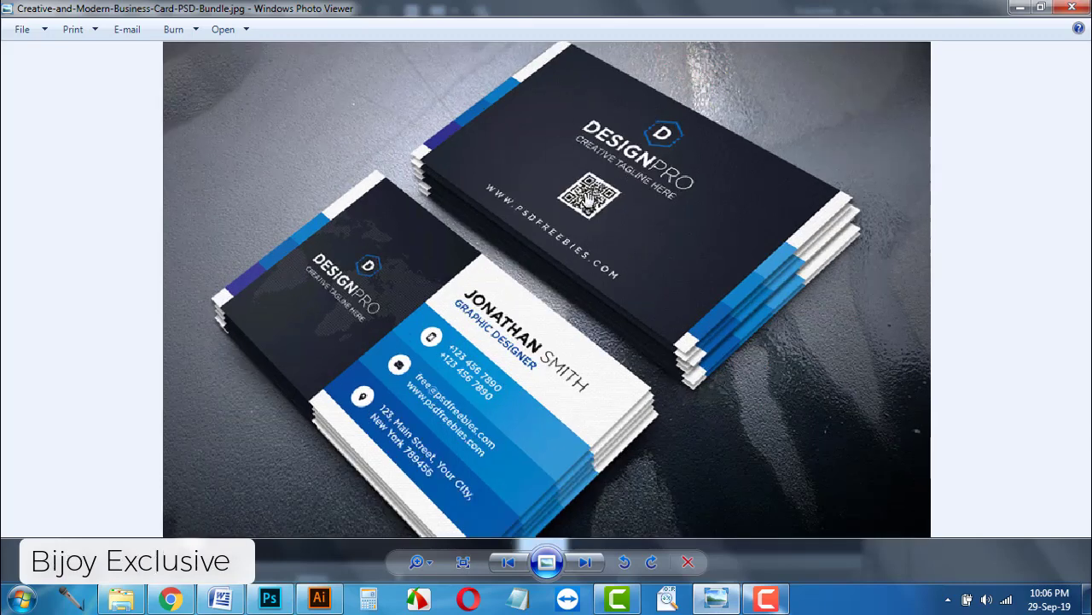
pyautogui.scroll(-1, 602, 196)
# Step: Drop the QR code PNG onto the dark card, then shrink it and place it beneath the tagline
pyautogui.click(314, 601)
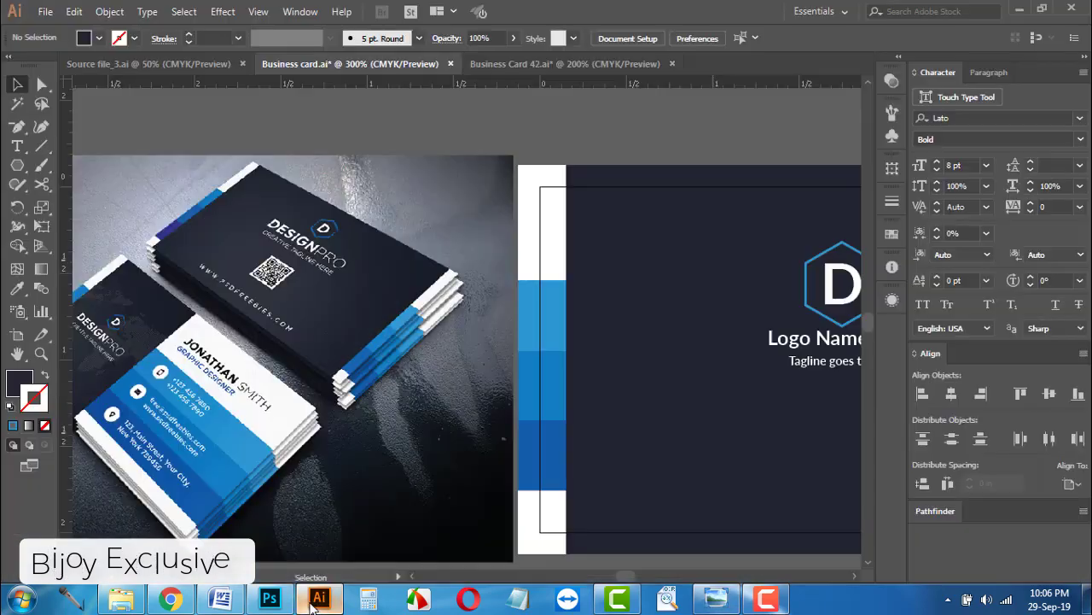
pyautogui.click(128, 601)
pyautogui.moveTo(660, 195); pyautogui.dragTo(773, 406)
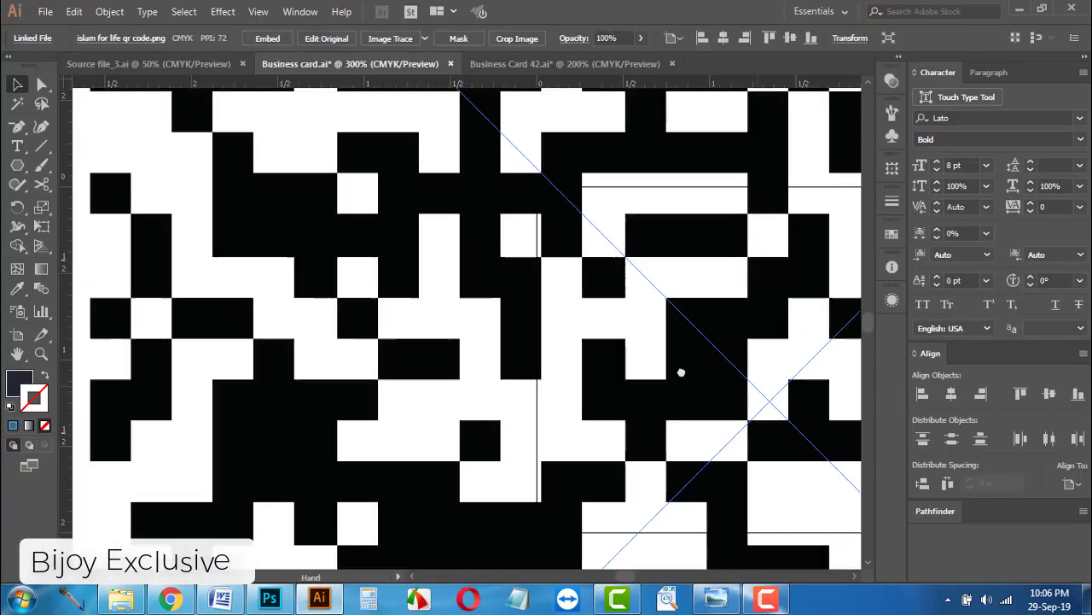
pyautogui.hotkey('ctrl', '-')
pyautogui.hotkey('ctrl', '-')
pyautogui.hotkey('ctrl', '-')
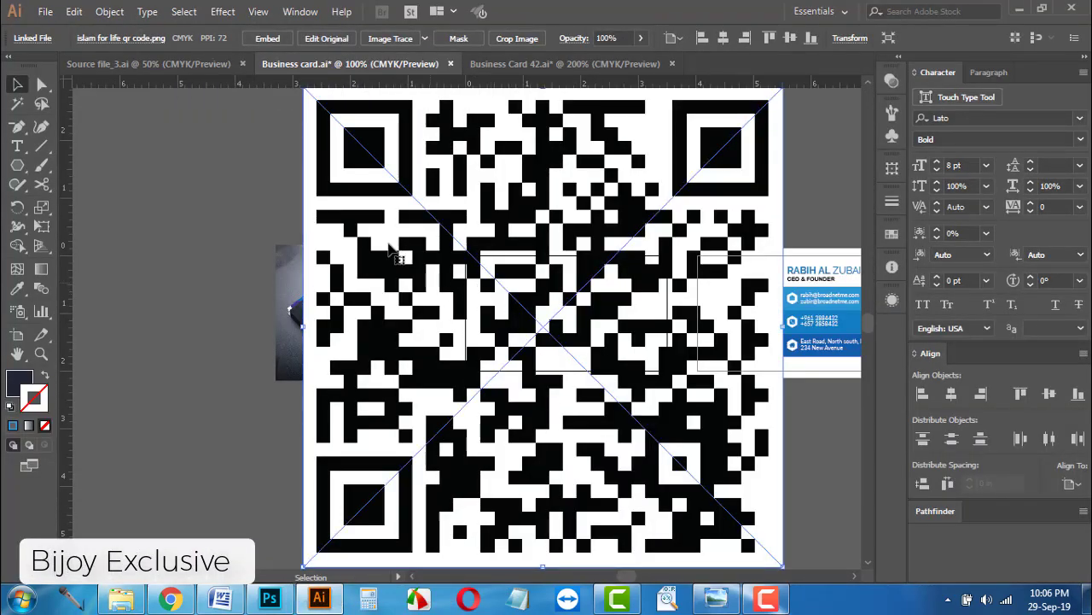
pyautogui.scroll(2, 350, 170)
pyautogui.moveTo(300, 129)
pyautogui.mouseDown()
pyautogui.moveTo(513, 287)
pyautogui.moveTo(525, 337)
pyautogui.mouseUp()
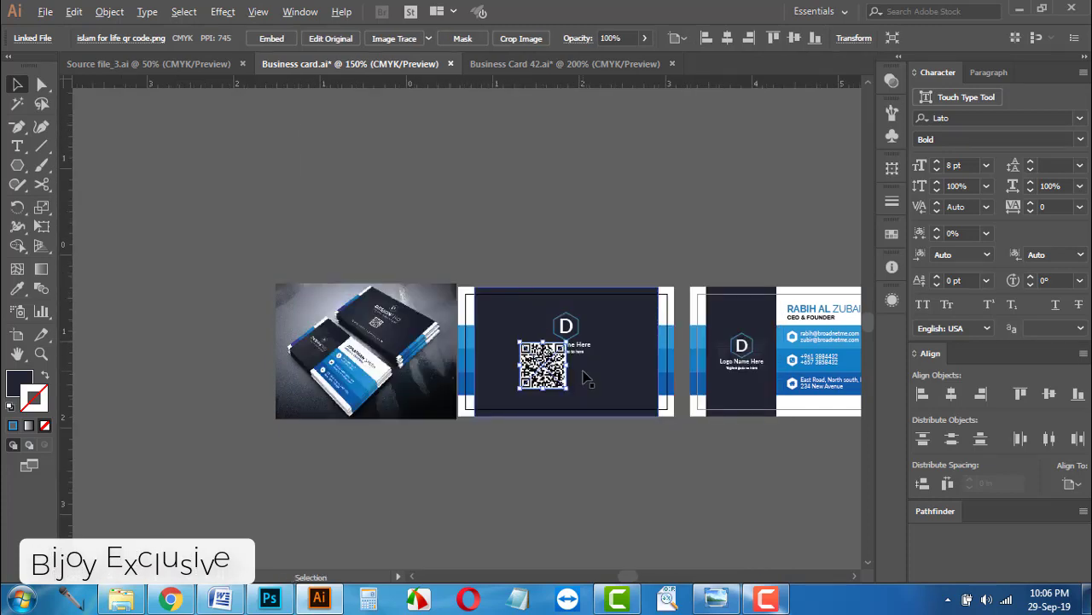
pyautogui.hotkey('ctrl', '+')
pyautogui.hotkey('ctrl', '+')
pyautogui.moveTo(471, 364); pyautogui.dragTo(517, 395)
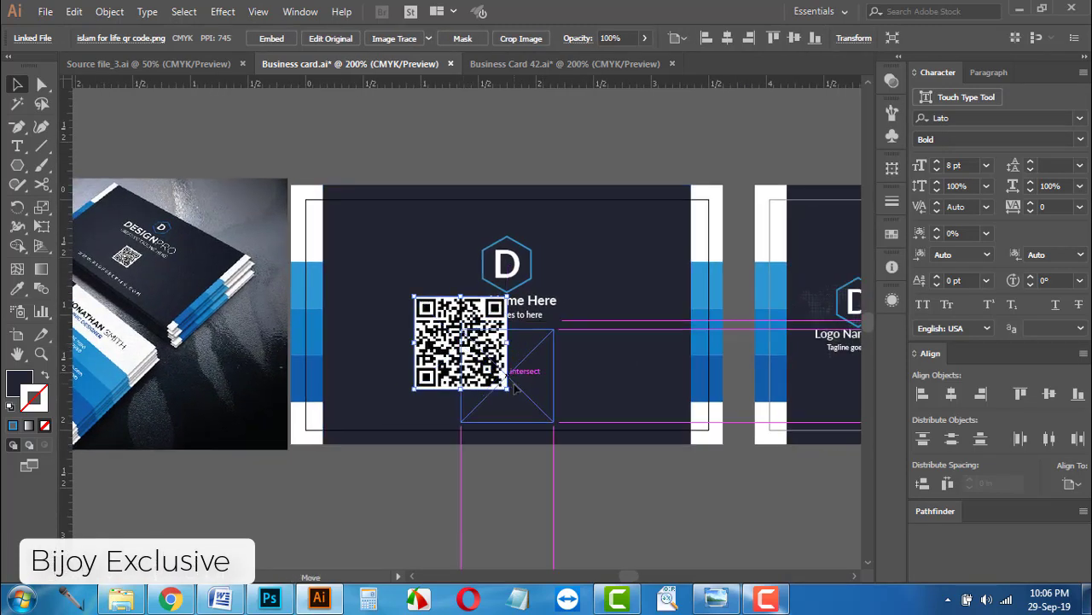
pyautogui.hotkey('ctrl', '+')
pyautogui.moveTo(568, 437); pyautogui.dragTo(549, 399)
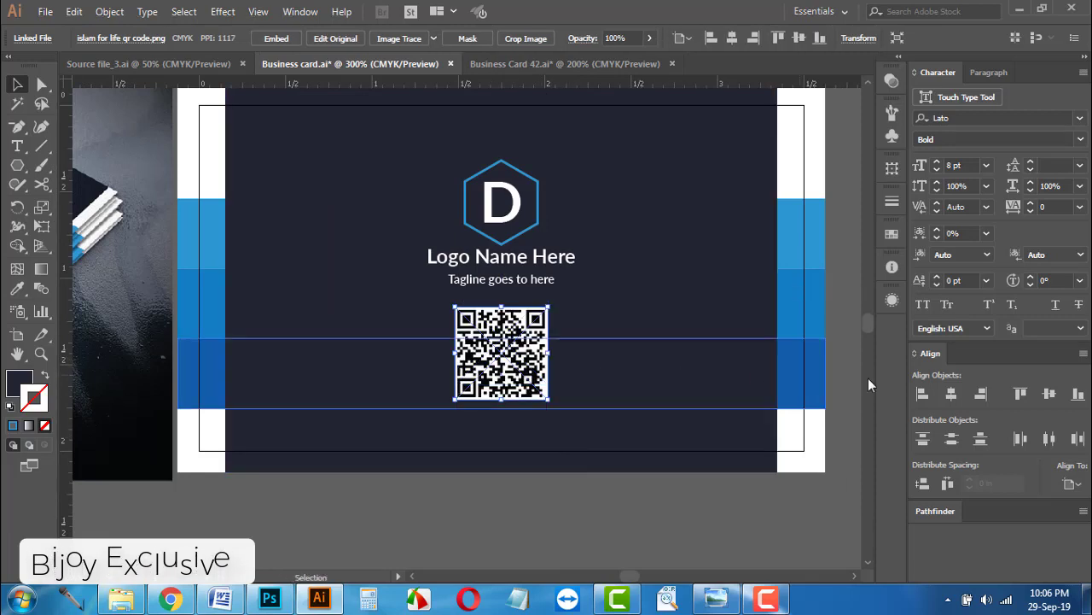
# Step: Embed the QR image, raise the logo slightly, and fine-tune the QR code's size and position
pyautogui.click(271, 43)
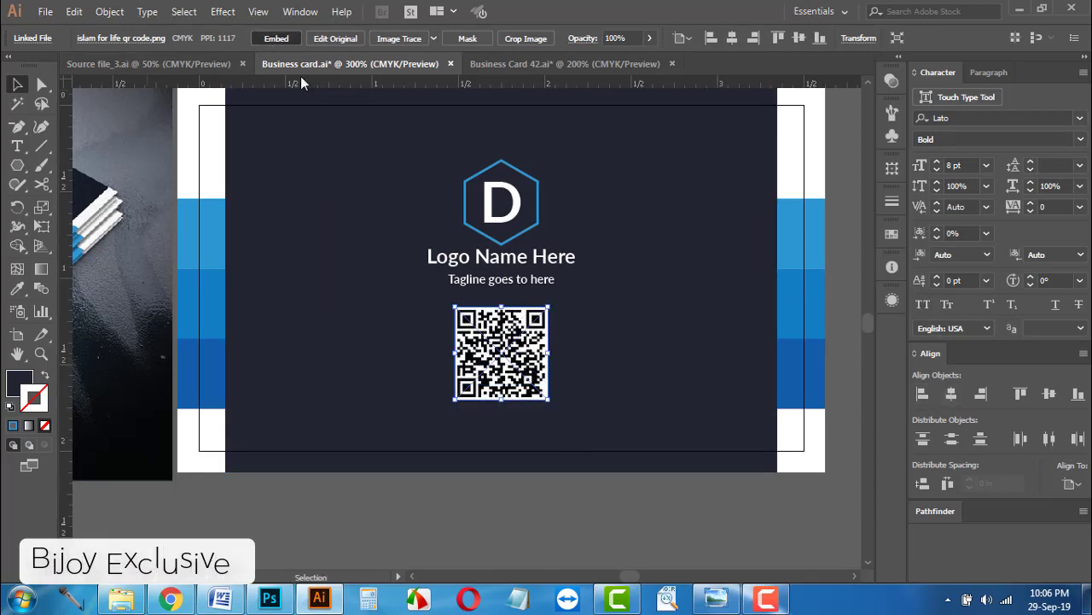
pyautogui.scroll(1, 444, 444)
pyautogui.scroll(1, 511, 321)
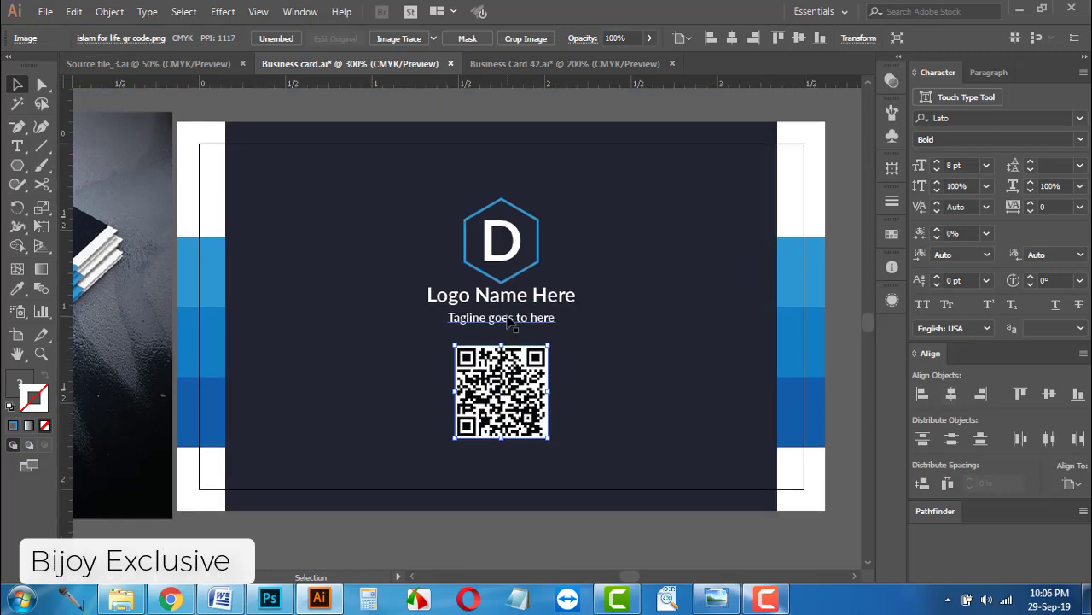
pyautogui.moveTo(511, 313); pyautogui.dragTo(511, 297)
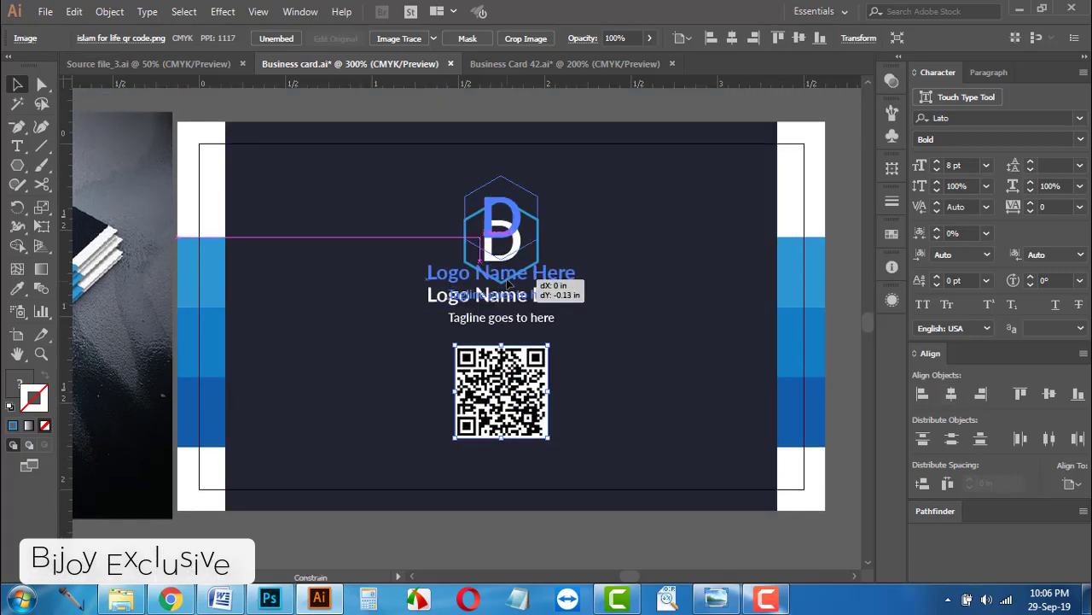
pyautogui.click(511, 384)
pyautogui.scroll(-1, 510, 384)
pyautogui.scroll(2, 512, 401)
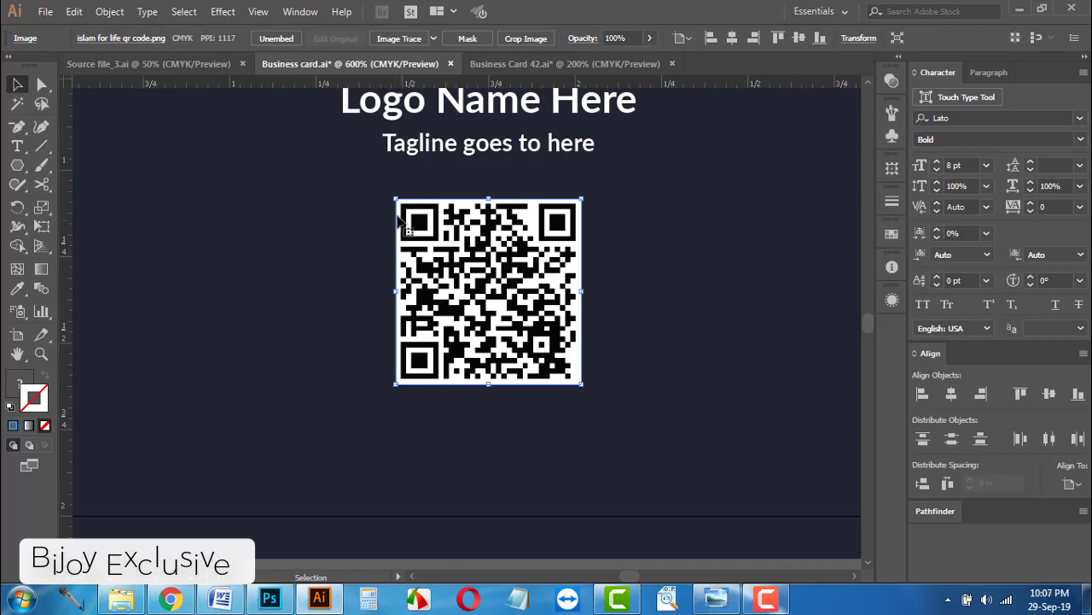
pyautogui.moveTo(396, 195); pyautogui.dragTo(419, 223)
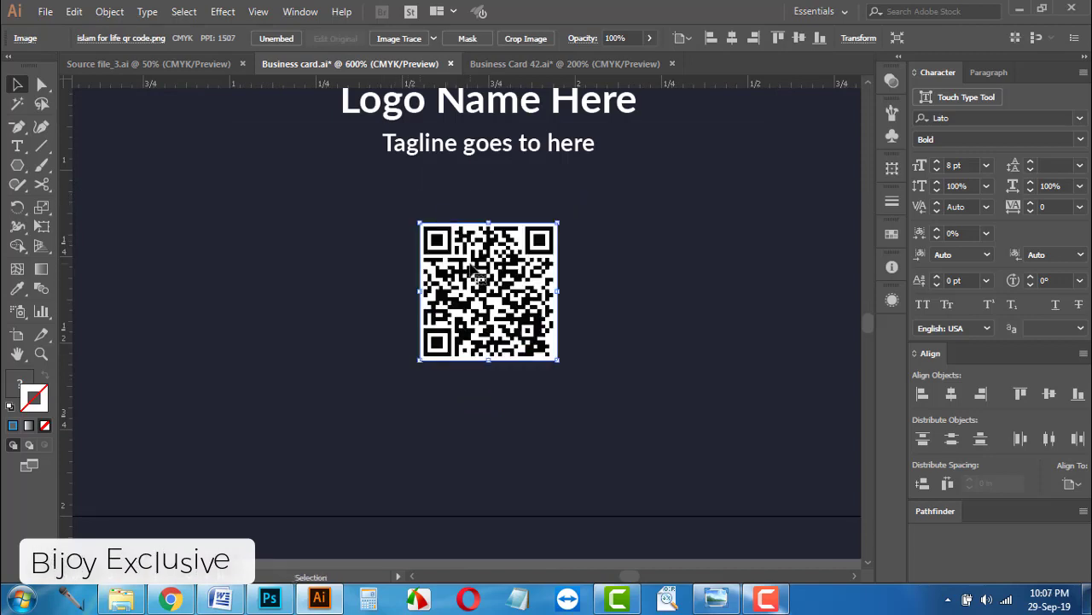
pyautogui.moveTo(499, 265); pyautogui.dragTo(499, 242)
pyautogui.scroll(-2, 486, 243)
# Step: Add a white text line below the QR code containing the web address
pyautogui.click(500, 427)
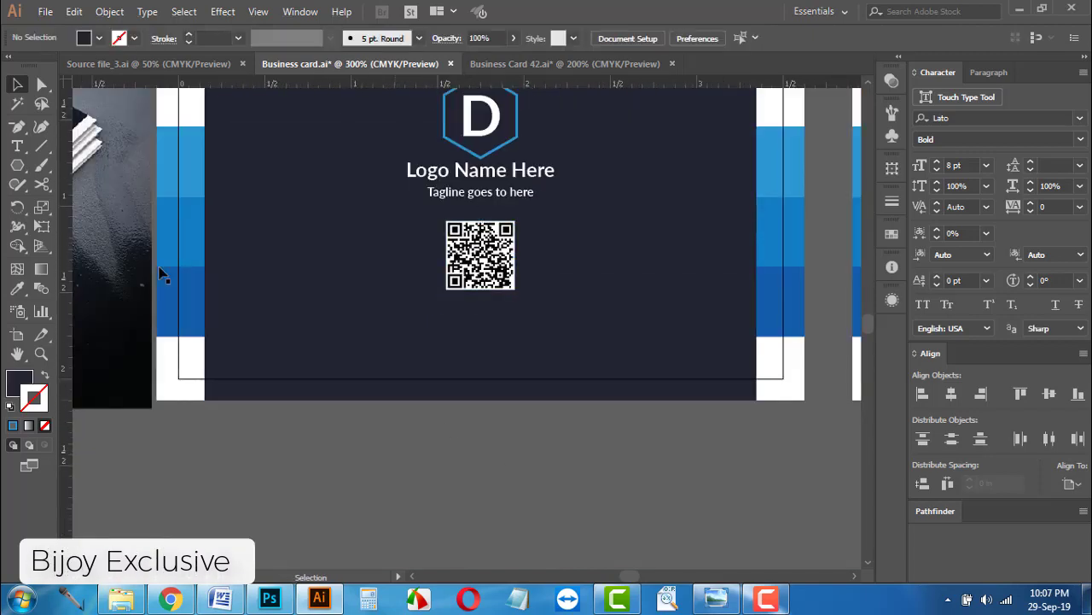
pyautogui.click(19, 148)
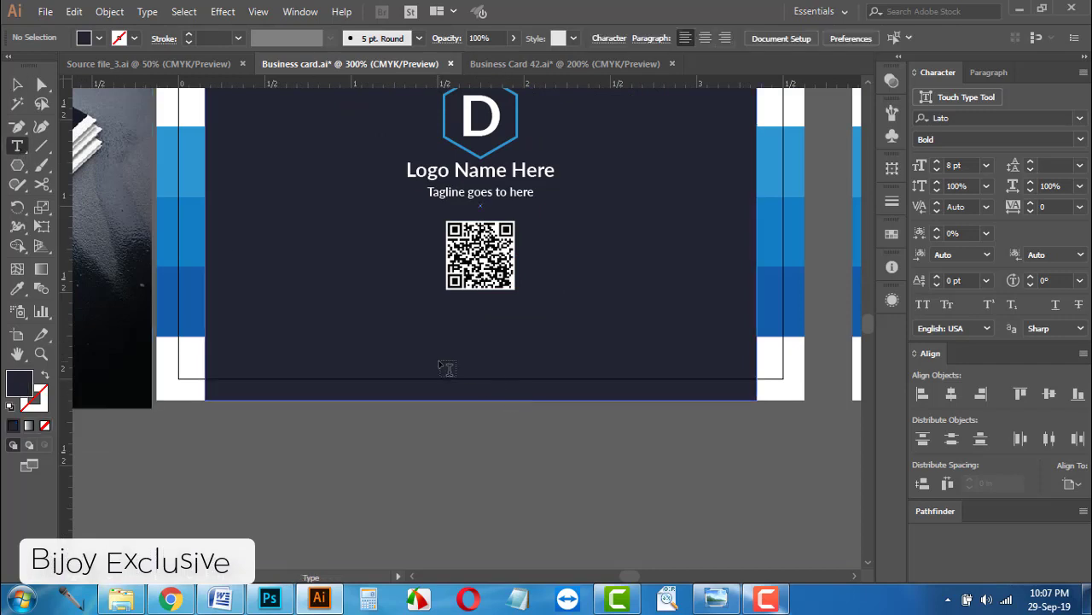
pyautogui.click(439, 360)
pyautogui.click(100, 38)
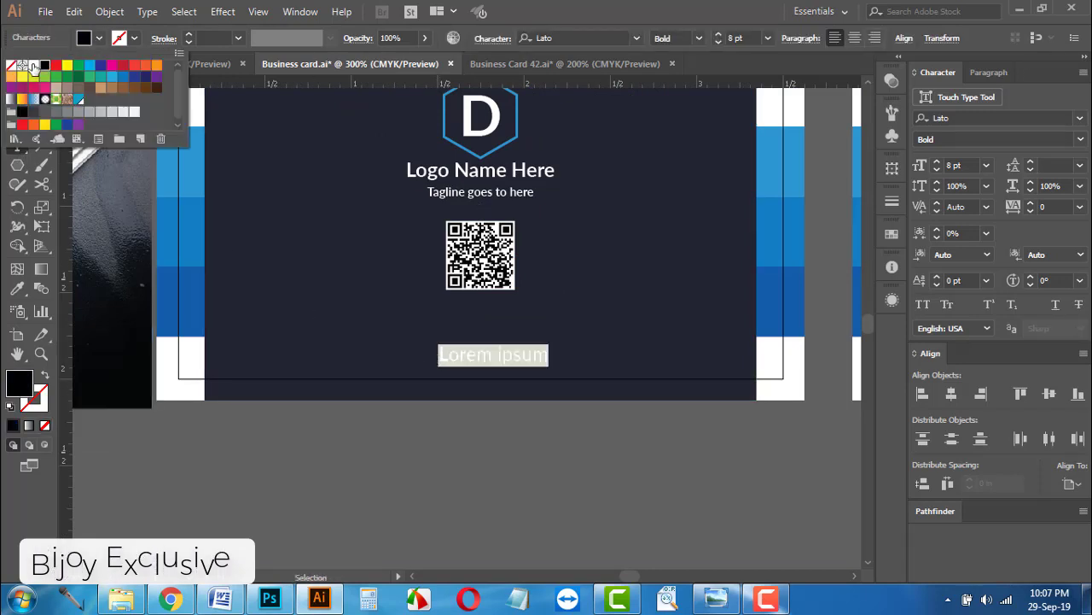
pyautogui.click(34, 67)
pyautogui.click(17, 84)
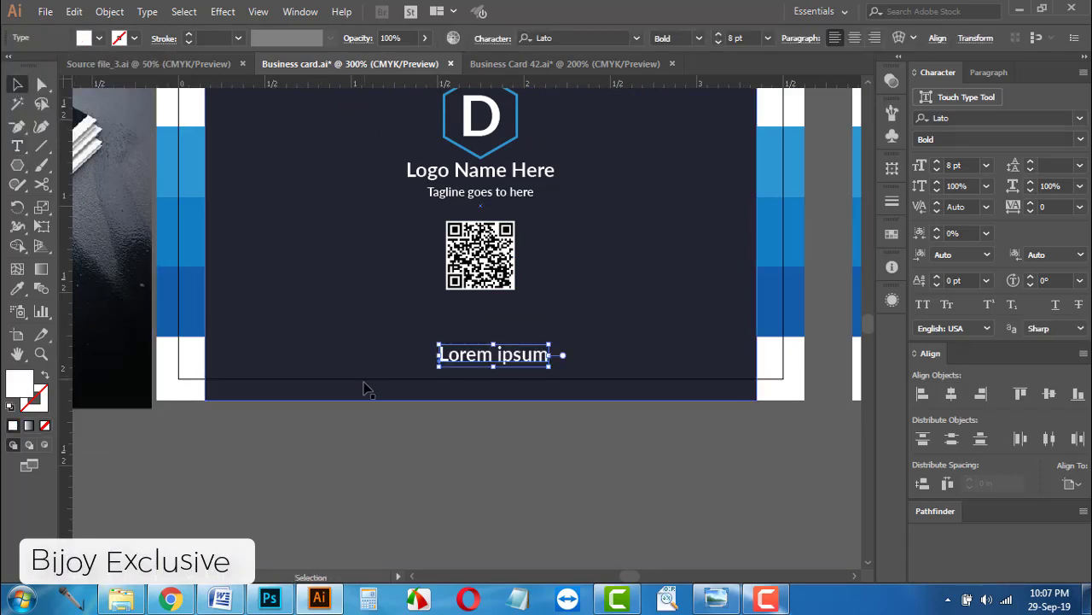
pyautogui.doubleClick(475, 363)
pyautogui.hotkey('ctrl', 'a')
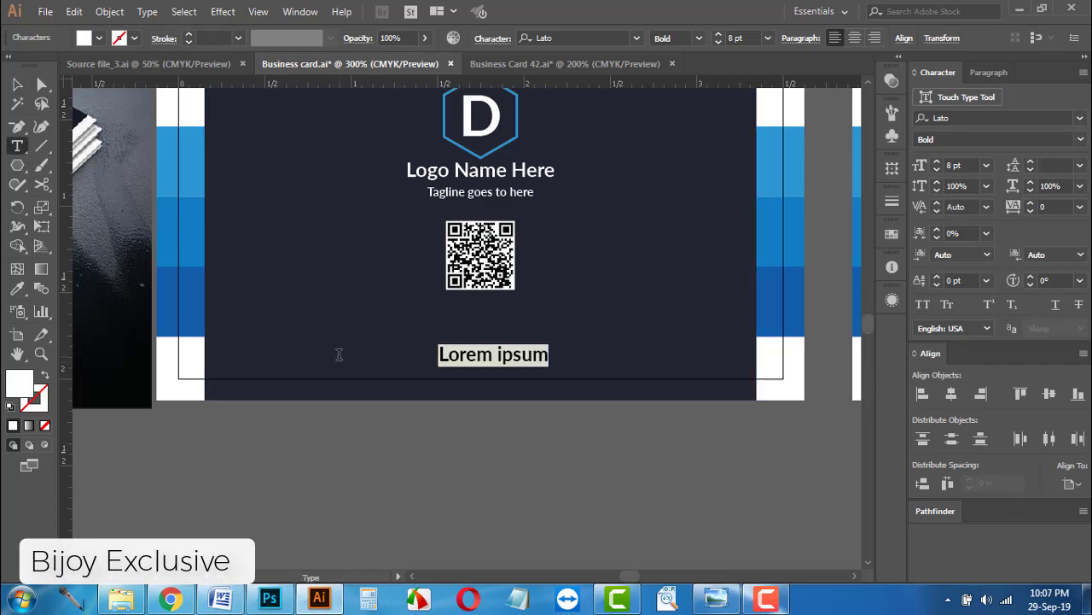
pyautogui.write('W')
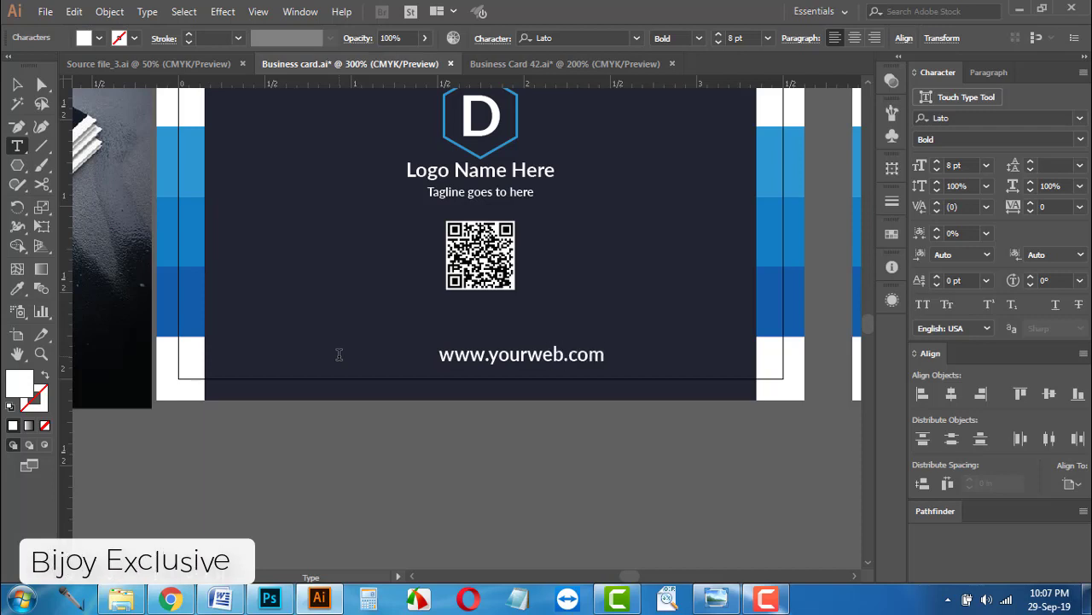
# Step: Centre the URL text horizontally and move it into position beneath the QR code
pyautogui.click(17, 84)
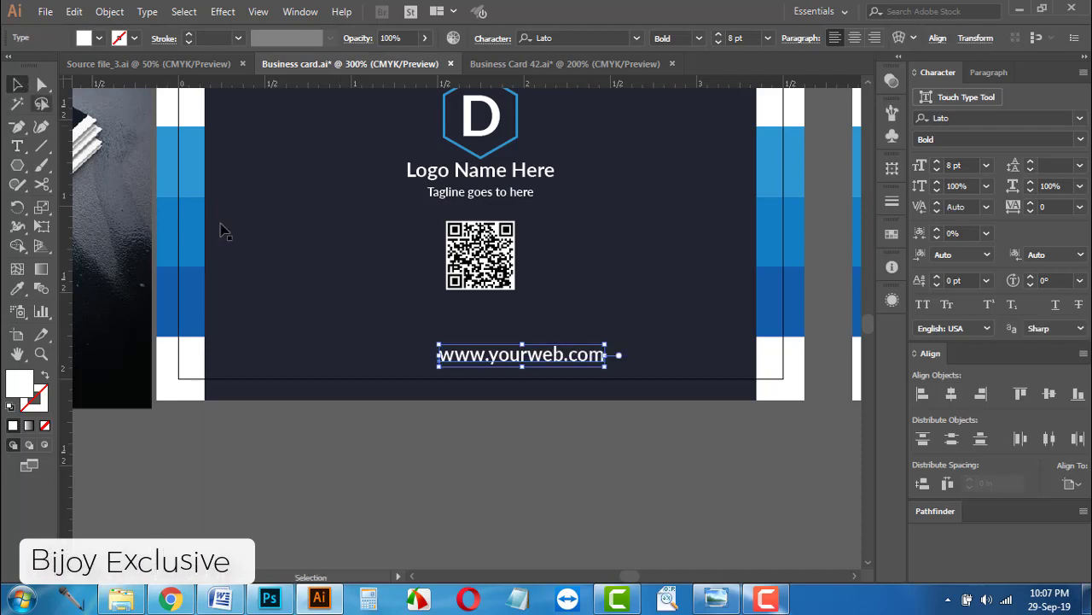
pyautogui.click(952, 393)
pyautogui.moveTo(452, 358); pyautogui.dragTo(450, 429)
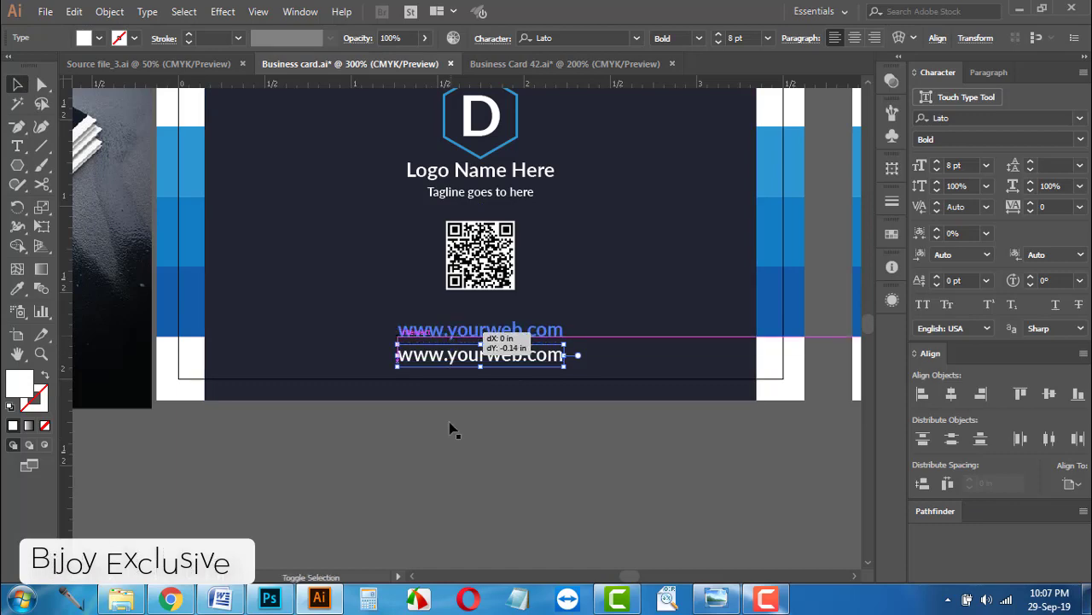
pyautogui.click(490, 456)
# Step: Delete the reference photo from the canvas and frame both card sides in view
pyautogui.hotkey('ctrl', '-')
pyautogui.hscroll(-5, 548, 402)
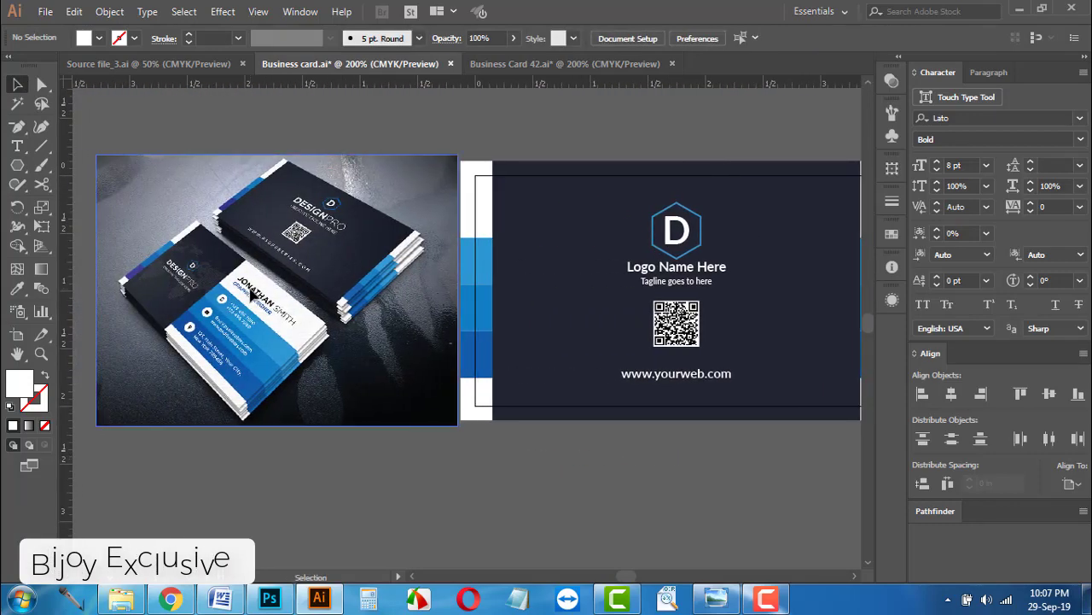
pyautogui.click(254, 295)
pyautogui.press('Delete')
pyautogui.hscroll(4, 585, 402)
pyautogui.hscroll(1, 297, 397)
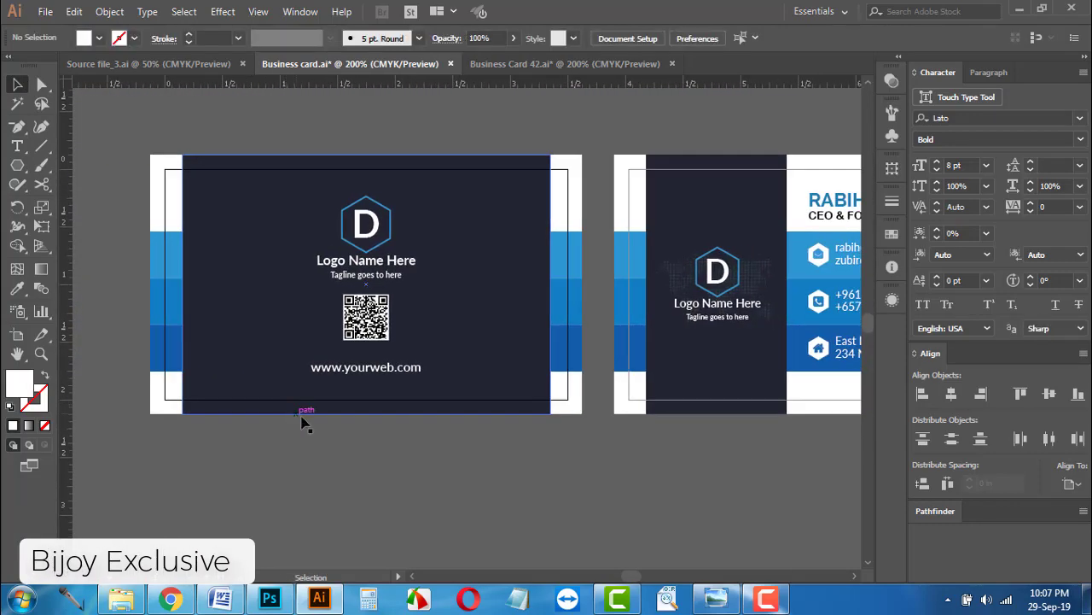
pyautogui.hotkey('ctrl', '-')
pyautogui.hscroll(2, 380, 452)
pyautogui.moveTo(463, 337); pyautogui.dragTo(518, 311)
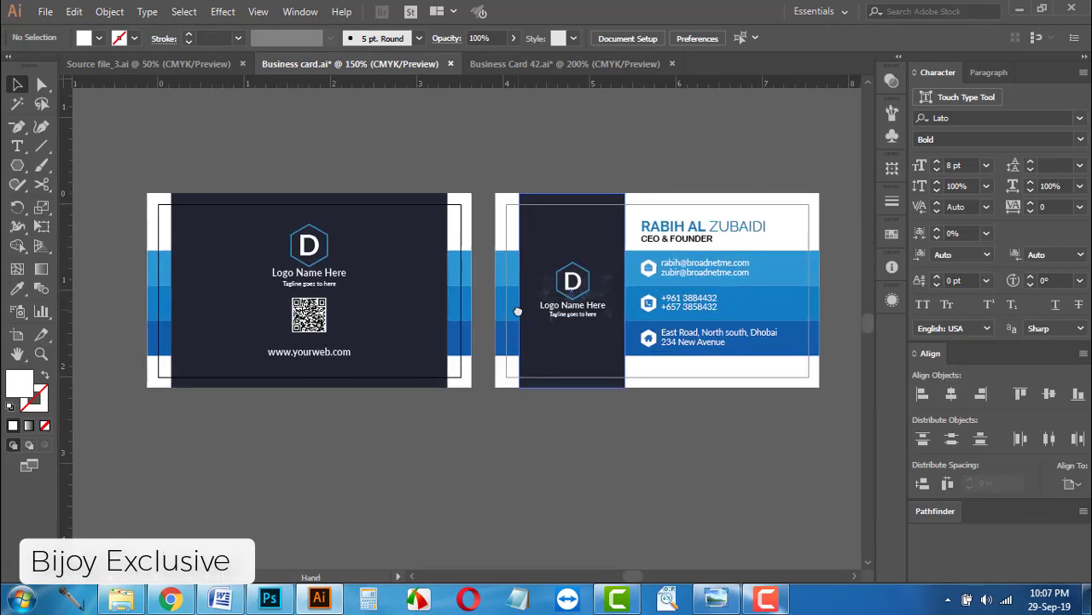
# Step: Make the URL text All Caps with 125% horizontal scale, centred horizontally
pyautogui.click(715, 599)
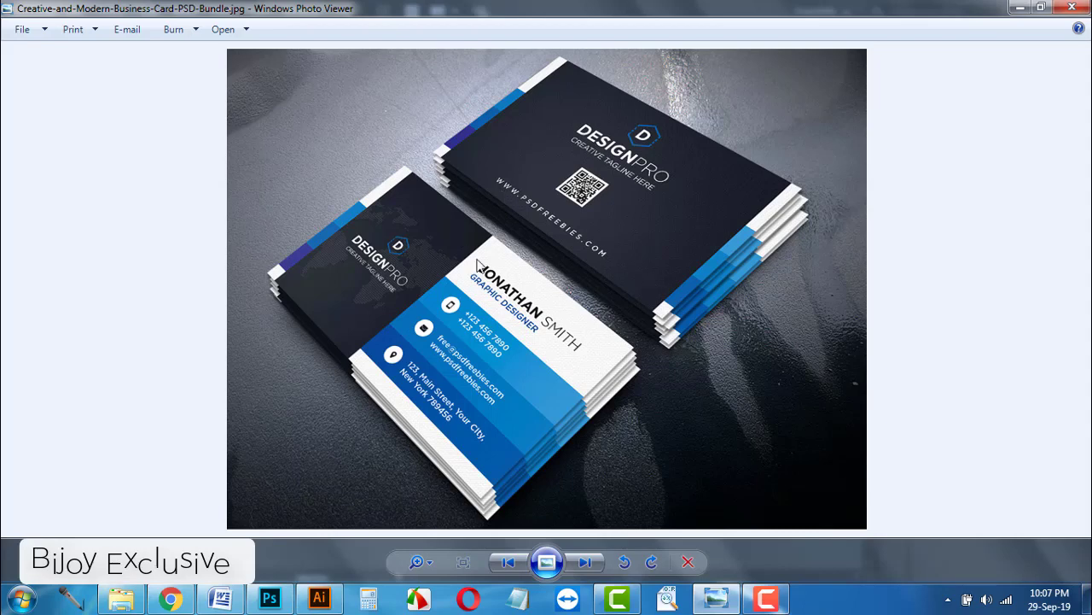
pyautogui.click(321, 597)
pyautogui.click(309, 353)
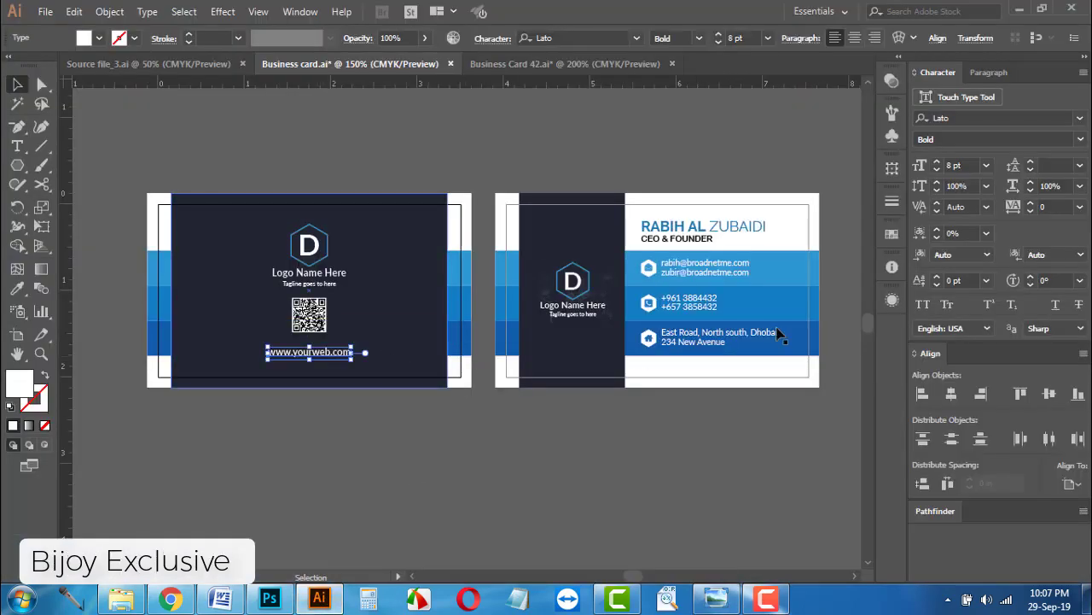
pyautogui.click(923, 303)
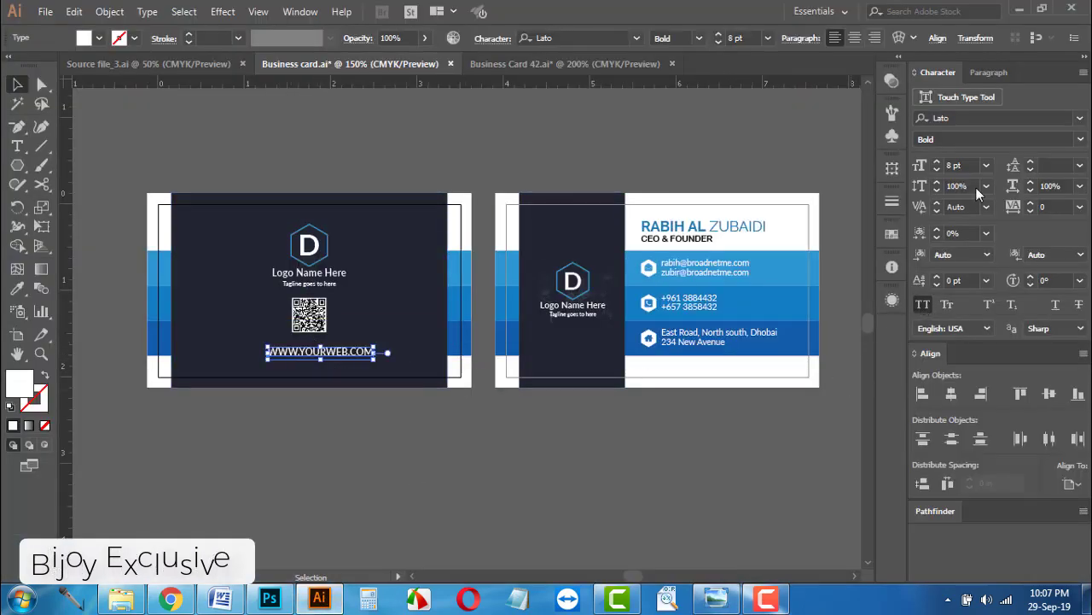
pyautogui.click(1080, 184)
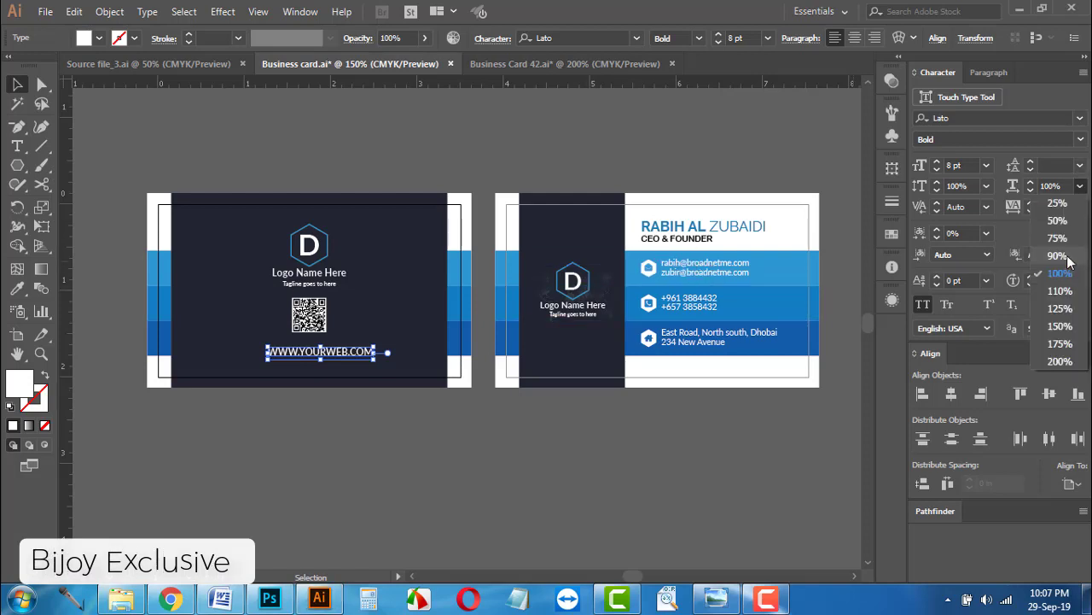
pyautogui.click(1061, 308)
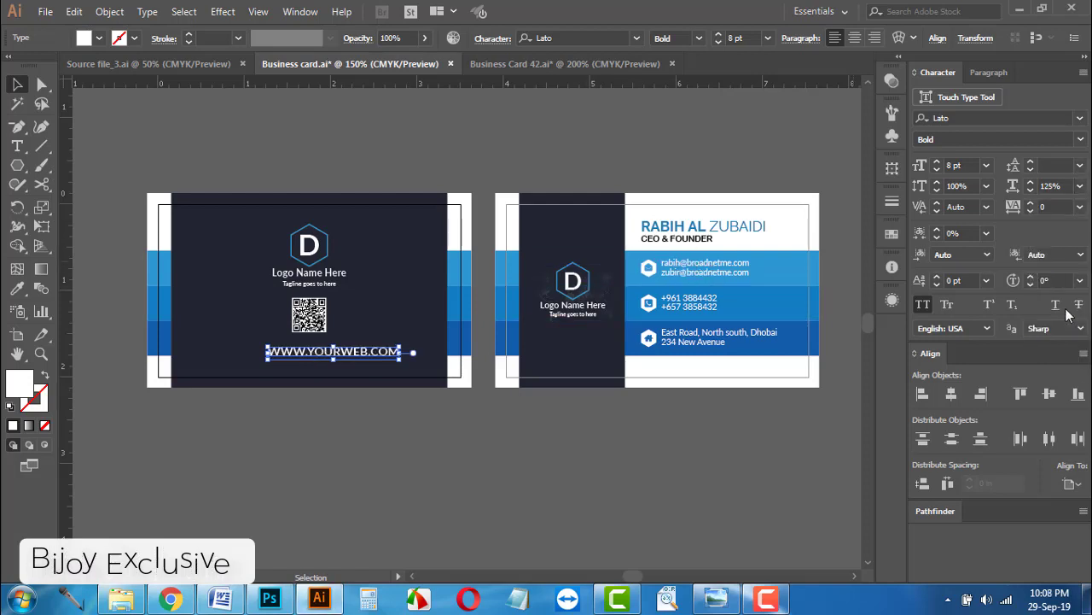
pyautogui.click(962, 393)
pyautogui.click(182, 402)
pyautogui.scroll(1, 191, 402)
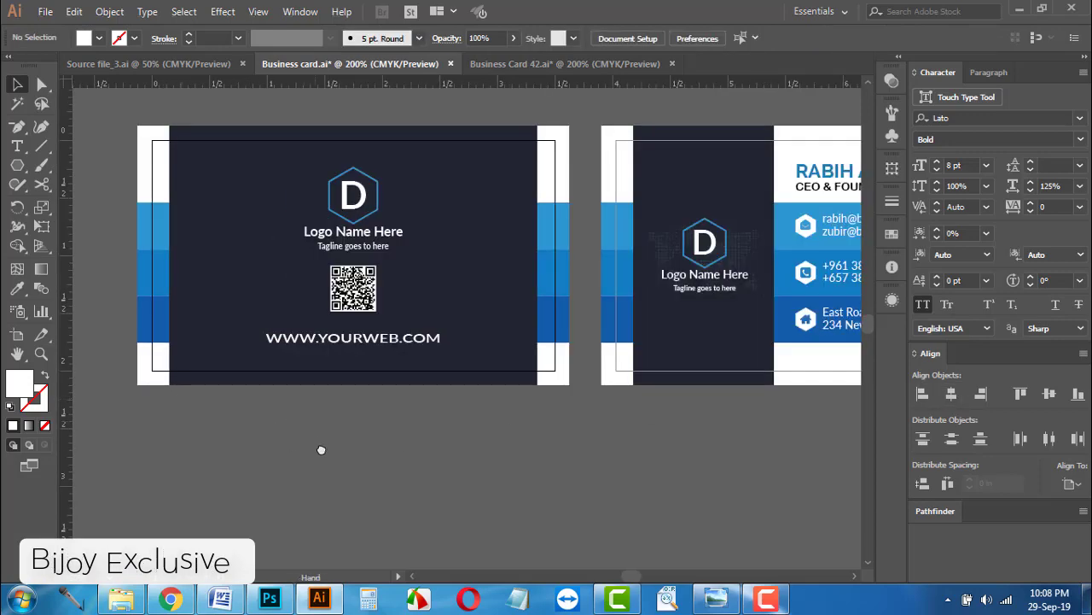
# Step: Compare the card's URL line against the reference business card photo
pyautogui.scroll(2, 305, 419)
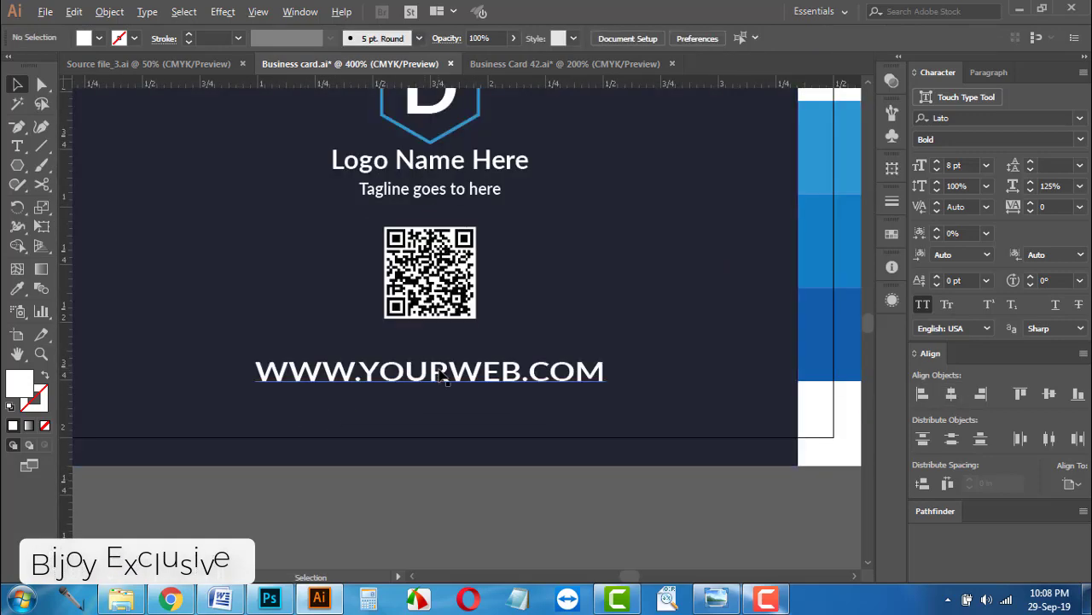
pyautogui.click(426, 384)
pyautogui.click(430, 502)
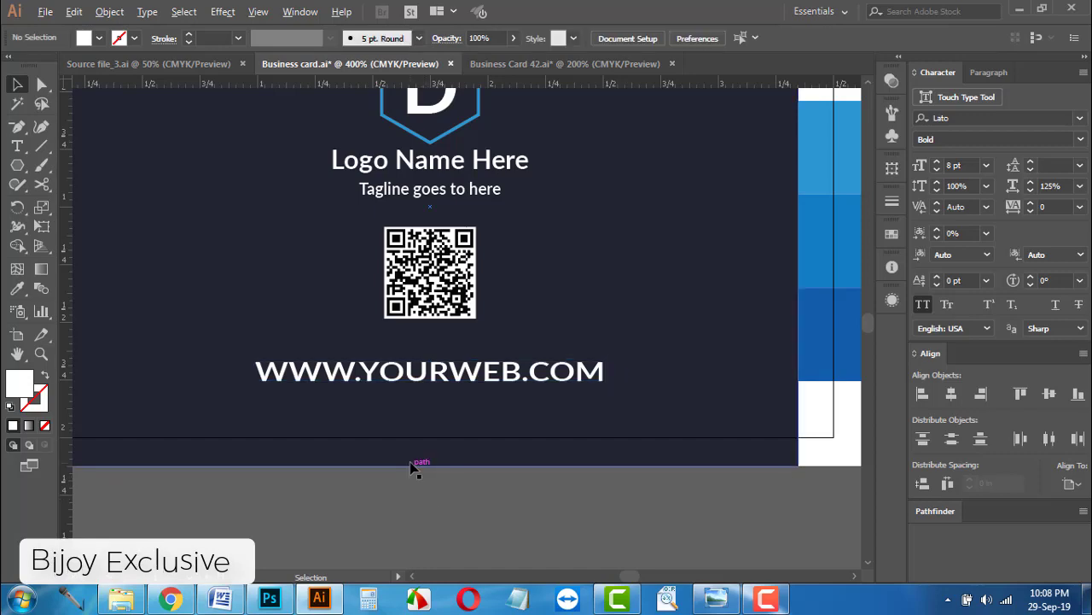
pyautogui.scroll(-1, 410, 465)
pyautogui.scroll(-1, 409, 465)
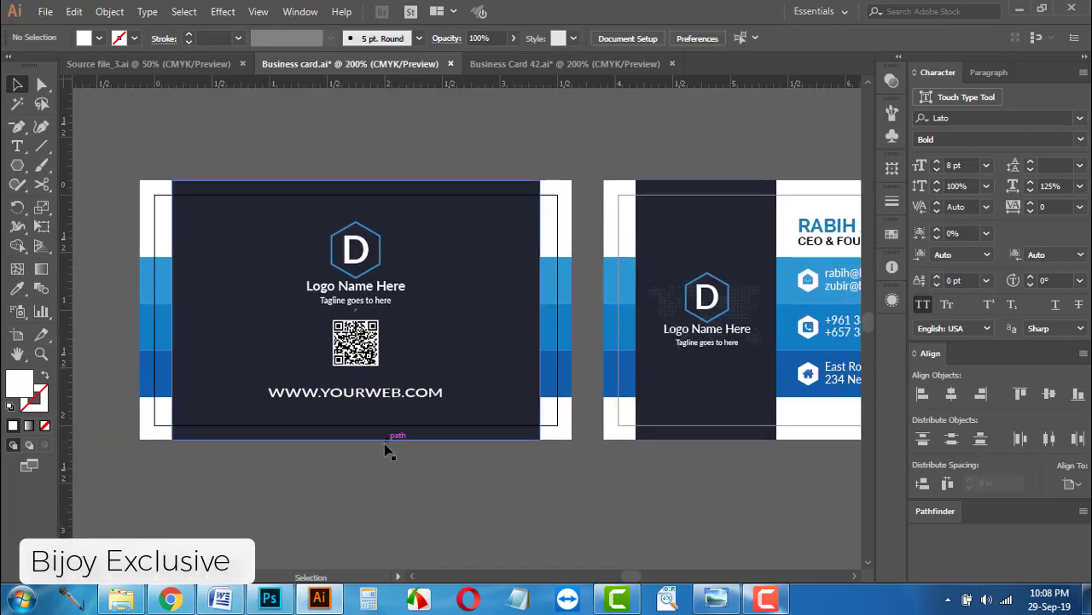
pyautogui.click(717, 600)
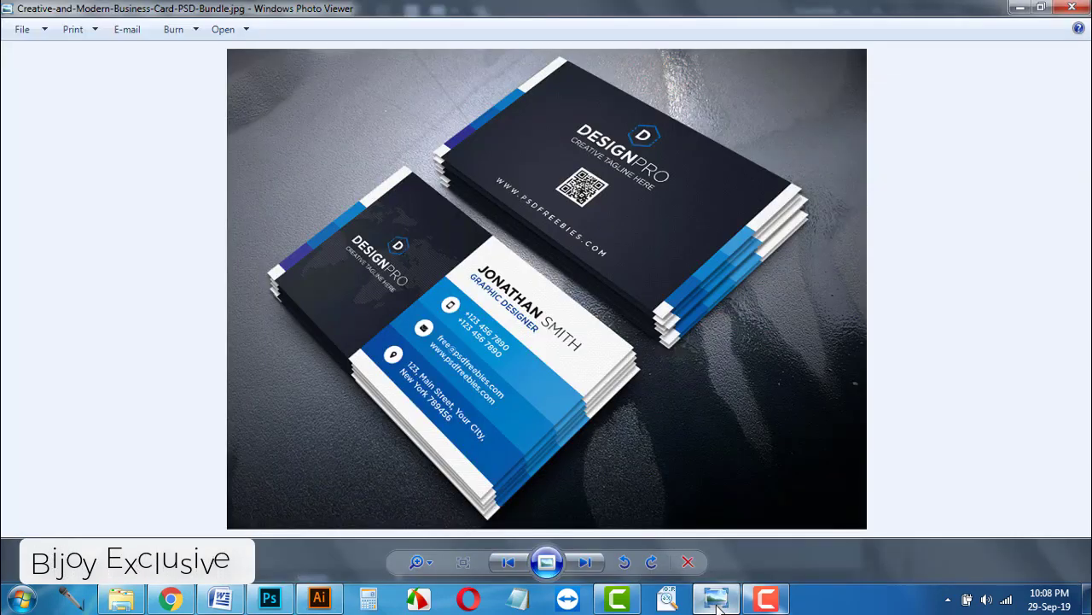
pyautogui.click(717, 600)
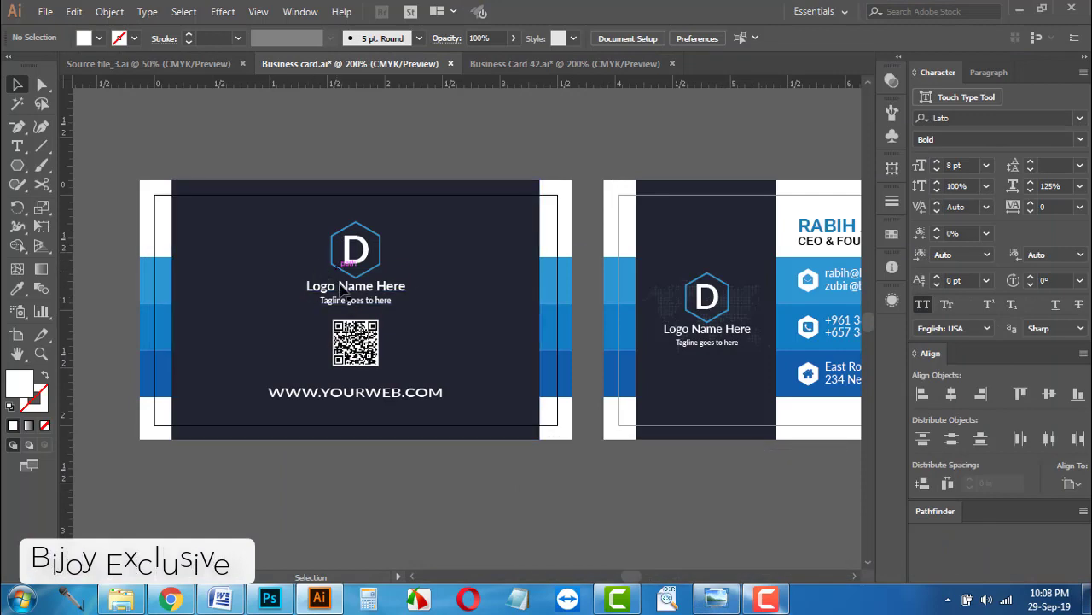
# Step: Inspect the QR code and dark card background, then bring up the File menu
pyautogui.click(359, 327)
pyautogui.keyDown('alt'); pyautogui.scroll(1, 344, 349); pyautogui.keyUp('alt')
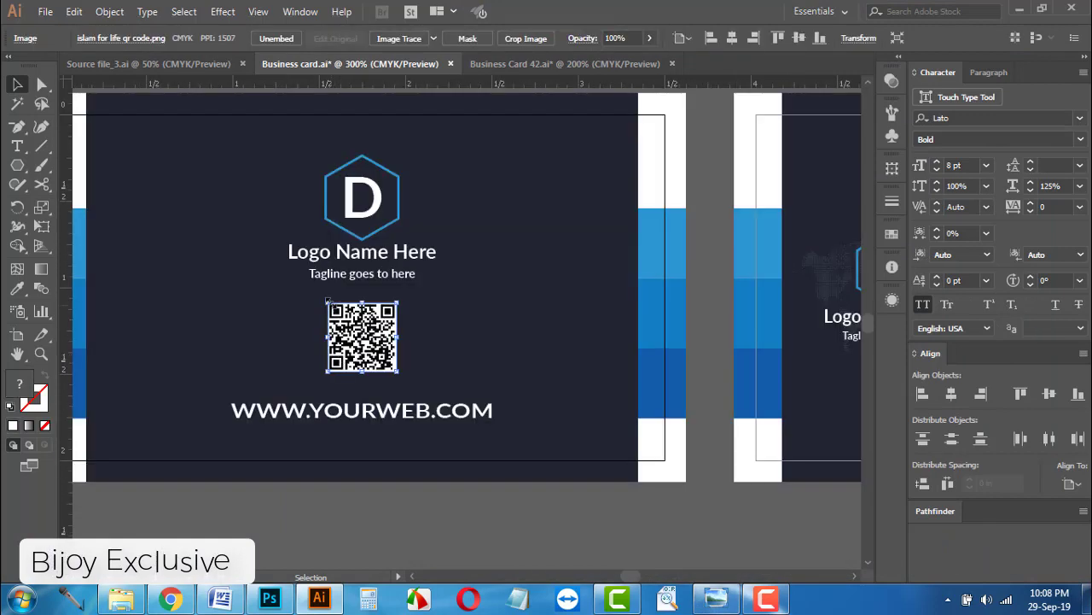
pyautogui.click(385, 481)
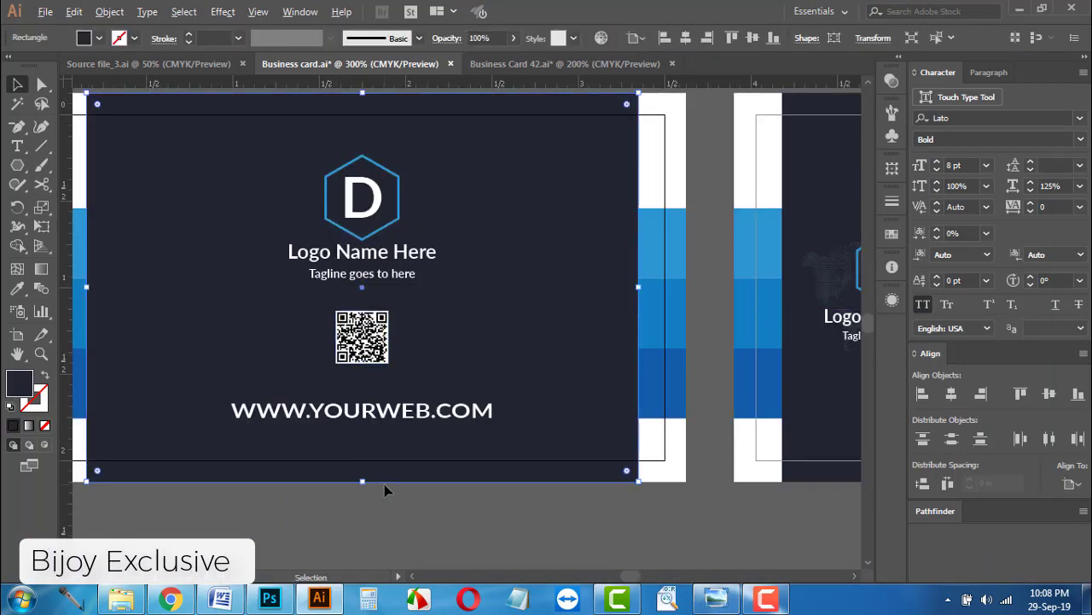
pyautogui.keyDown('alt'); pyautogui.scroll(-1, 385, 491); pyautogui.keyUp('alt')
pyautogui.click(384, 518)
pyautogui.click(45, 11)
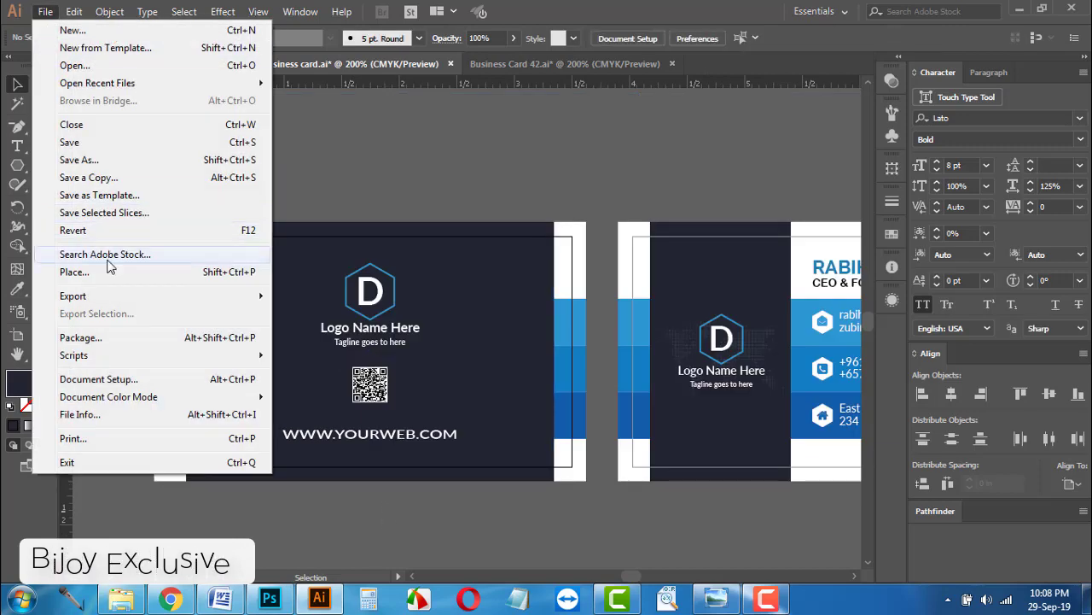
# Step: Export all artboards as separate 'Business card' JPEGs into the Business card folder
pyautogui.moveTo(73, 296)
pyautogui.click(376, 314)
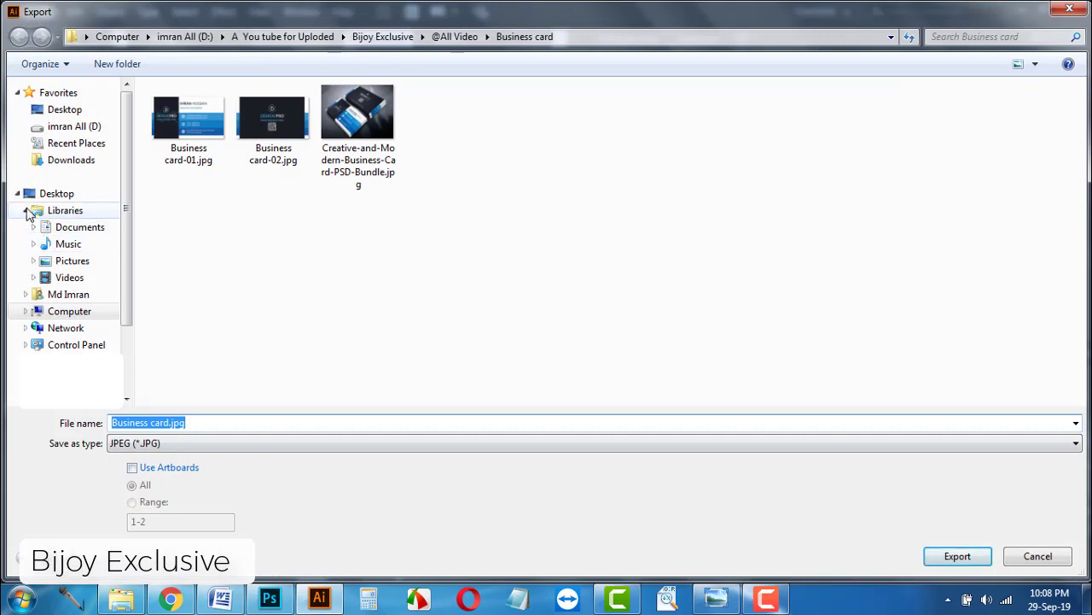
pyautogui.click(17, 194)
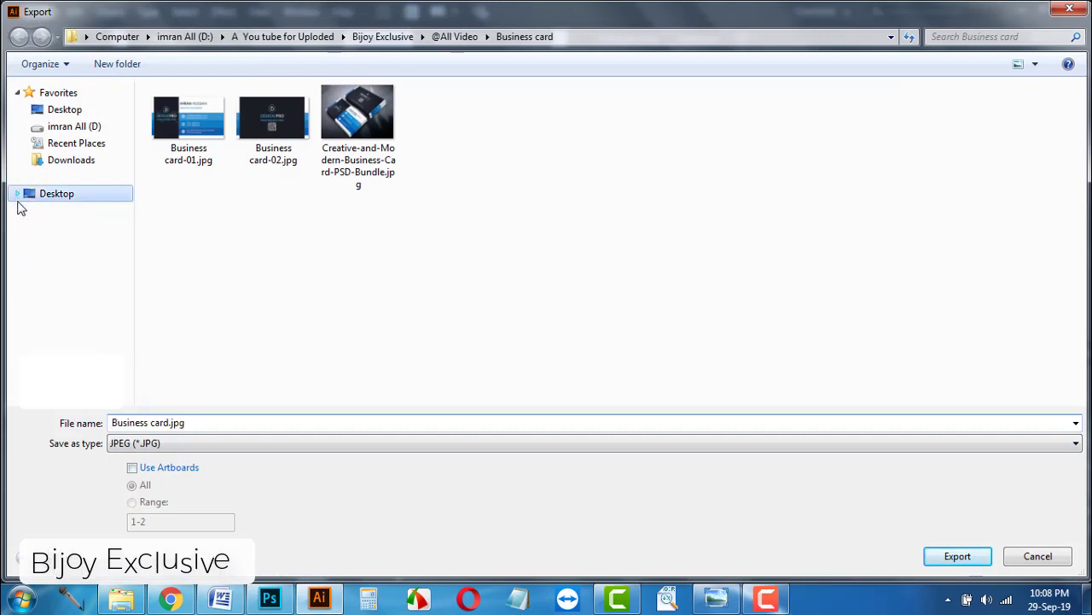
pyautogui.click(134, 469)
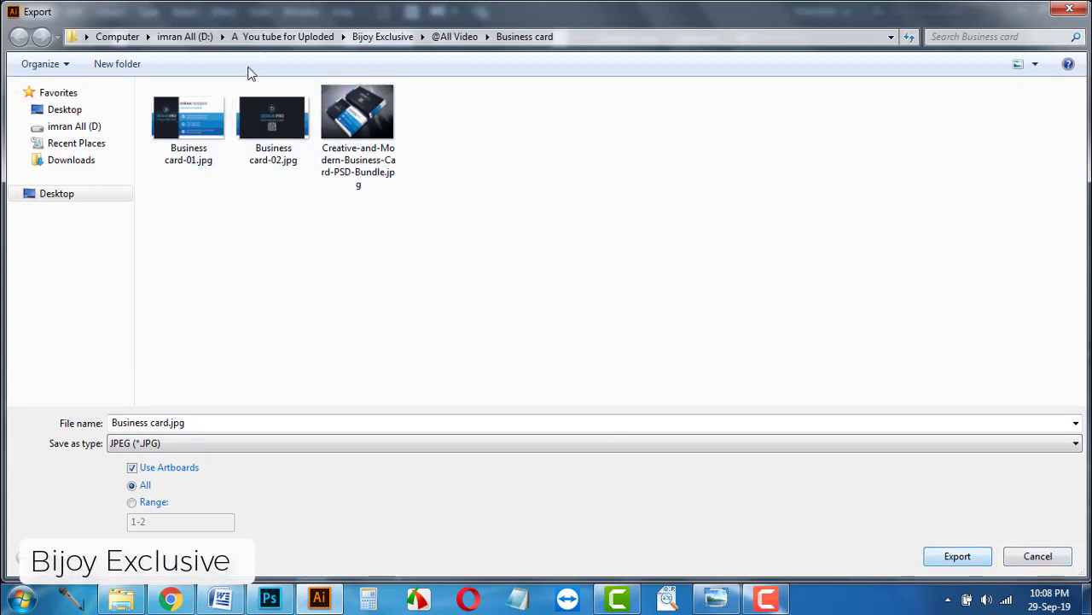
pyautogui.click(1037, 556)
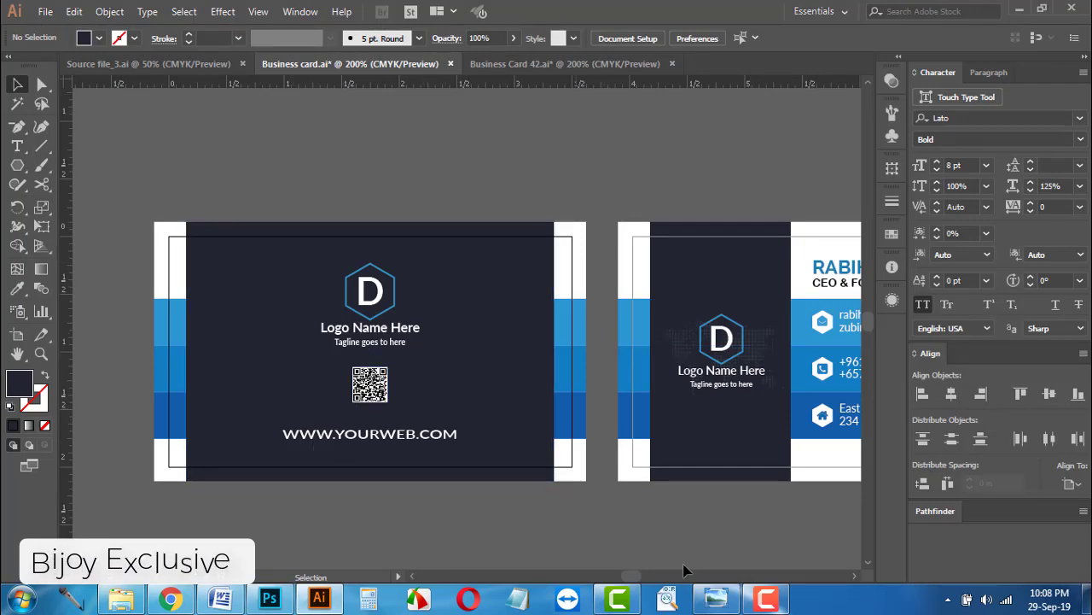
pyautogui.click(716, 598)
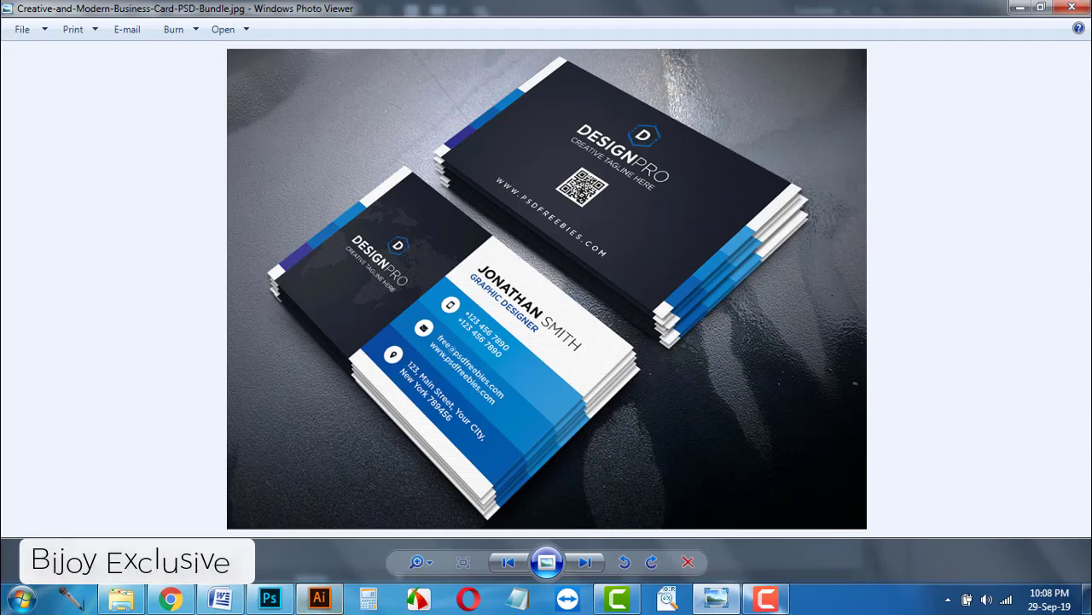
pyautogui.click(320, 599)
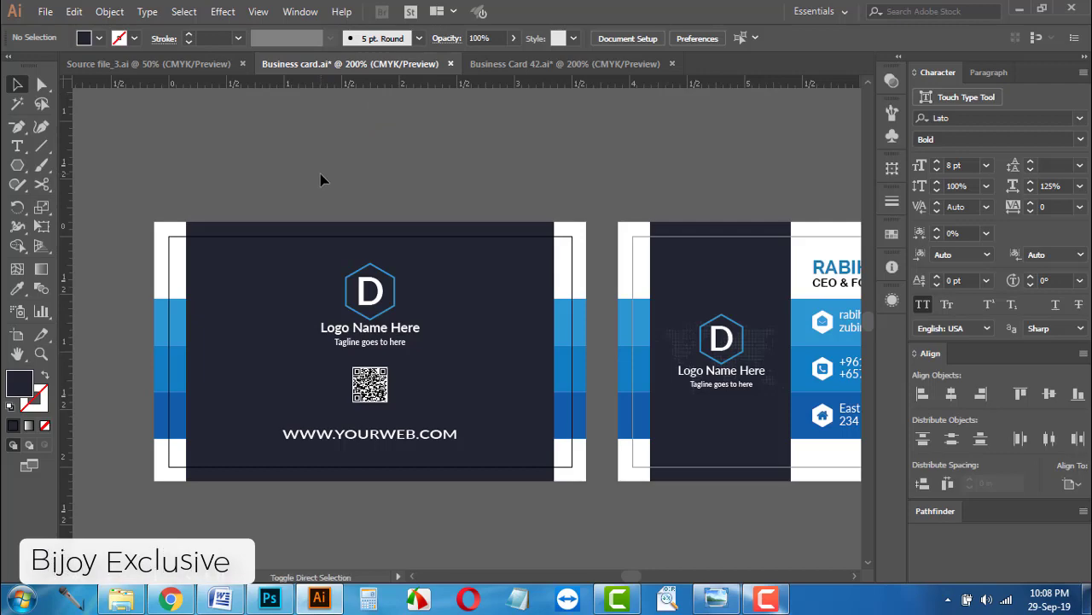
pyautogui.hotkey('ctrl', 'shift', 's')
pyautogui.click(194, 443)
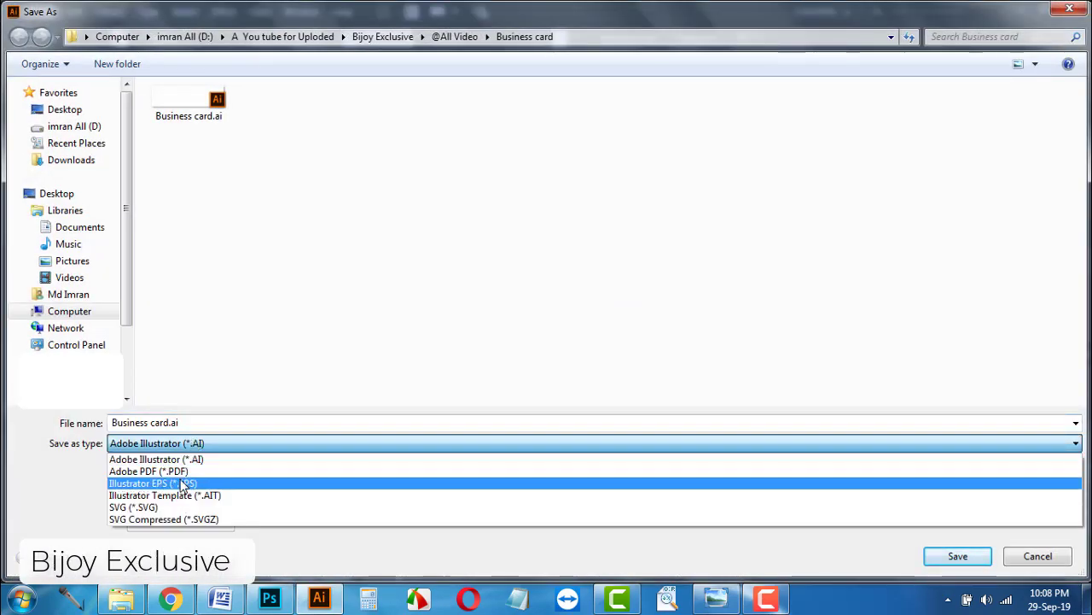
pyautogui.click(189, 440)
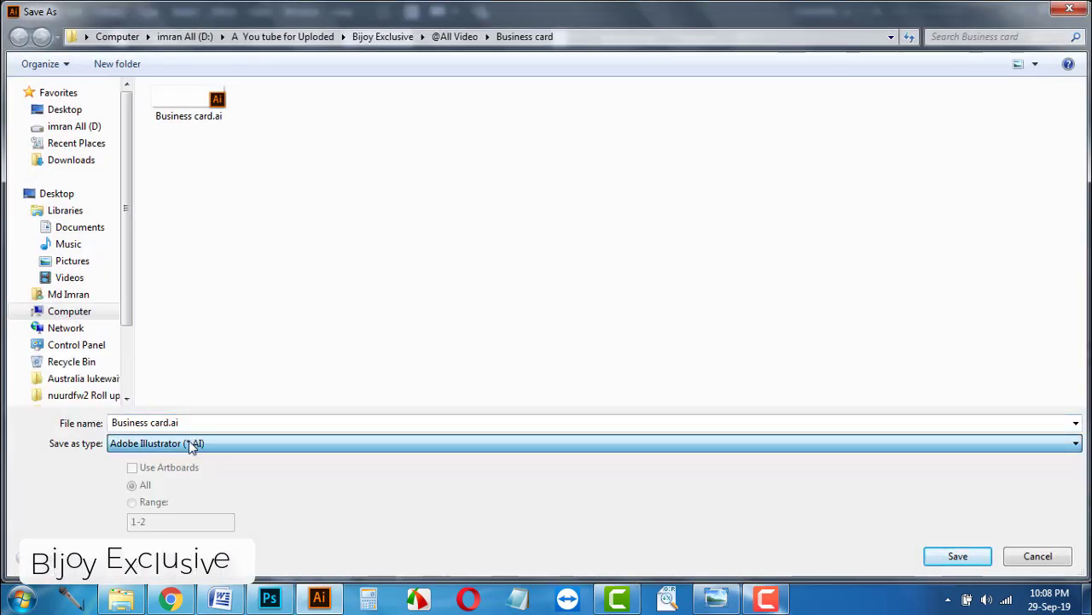
pyautogui.click(1018, 556)
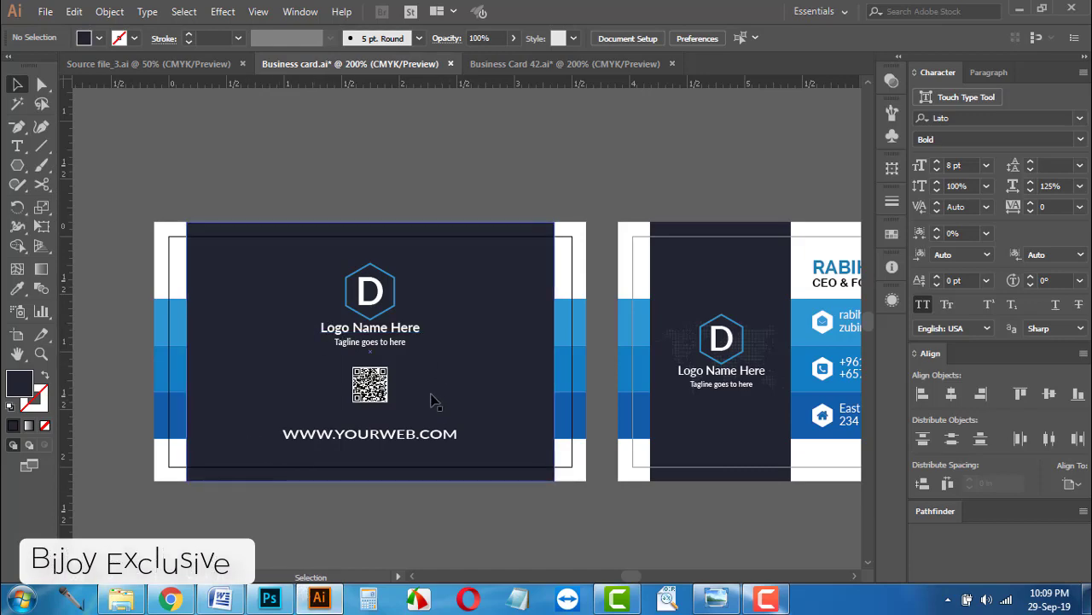
pyautogui.click(269, 597)
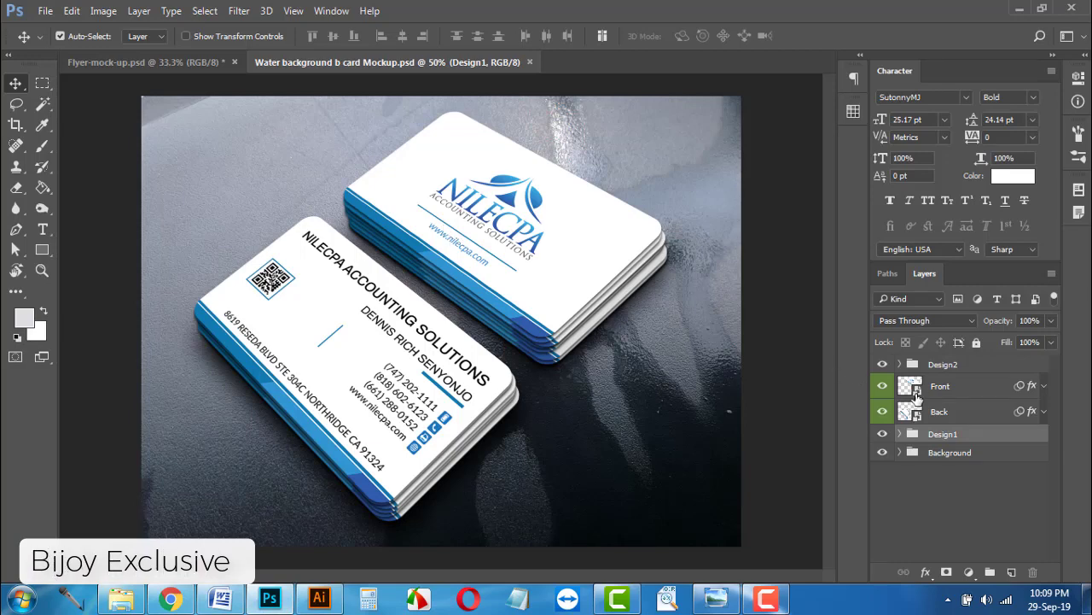
# Step: Open the Front and Back smart objects as .psb documents and show the exported-images folder
pyautogui.doubleClick(912, 389)
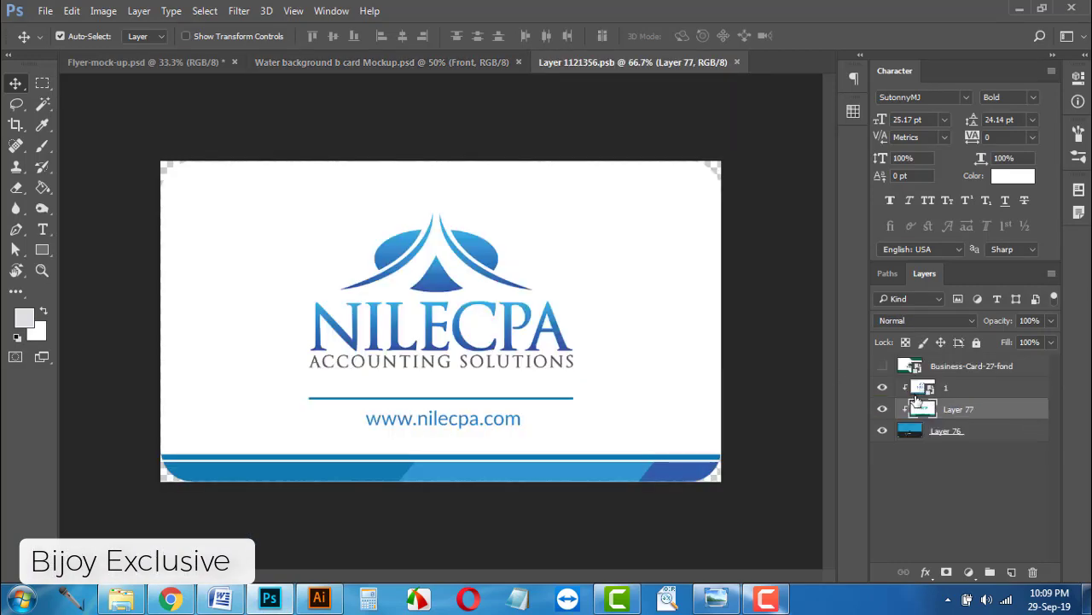
pyautogui.click(341, 62)
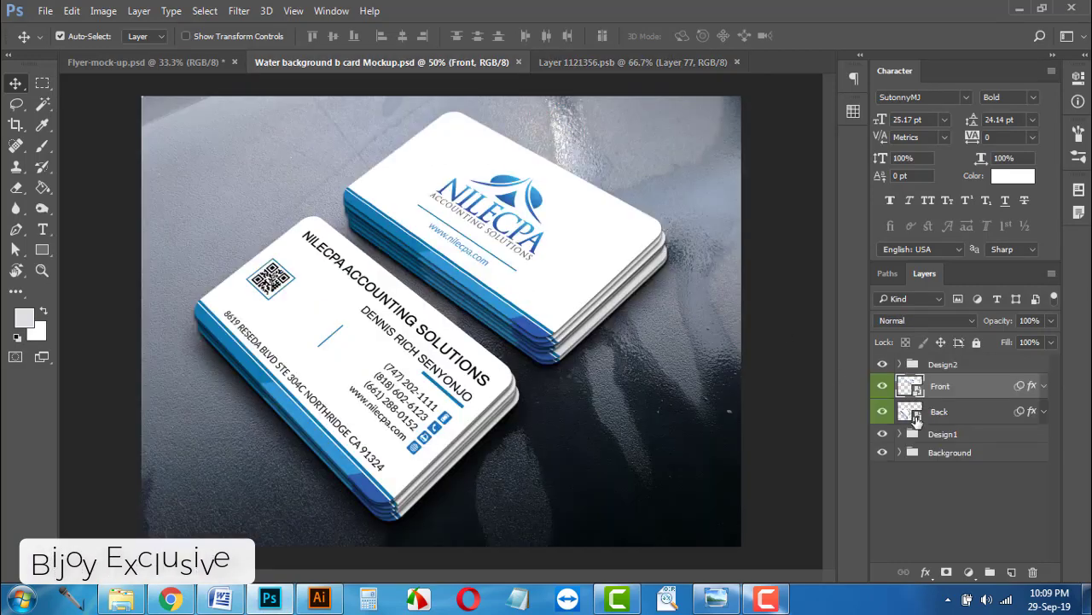
pyautogui.doubleClick(911, 413)
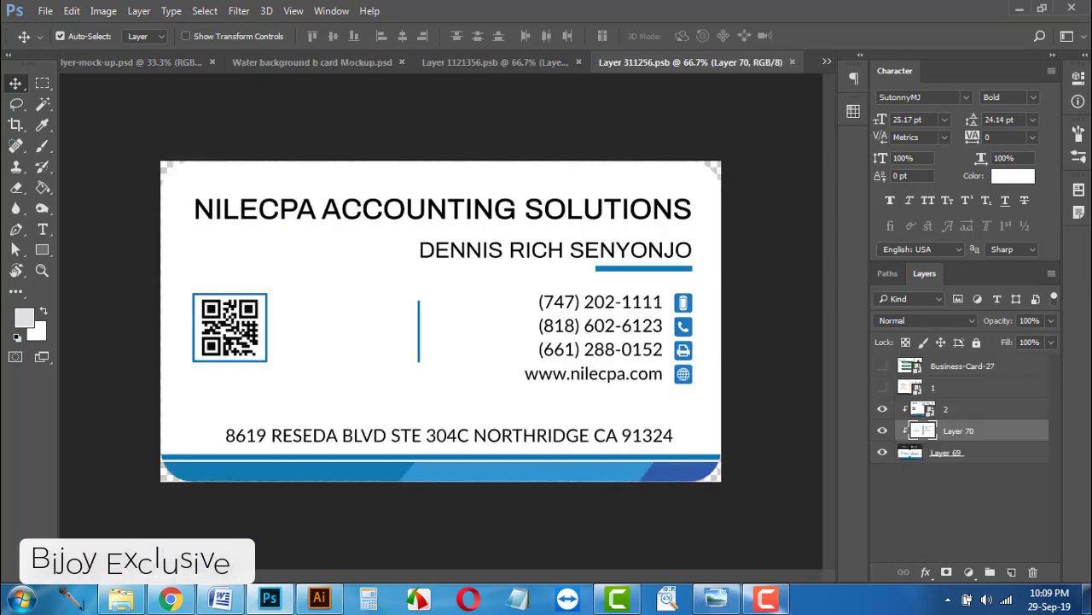
pyautogui.click(120, 599)
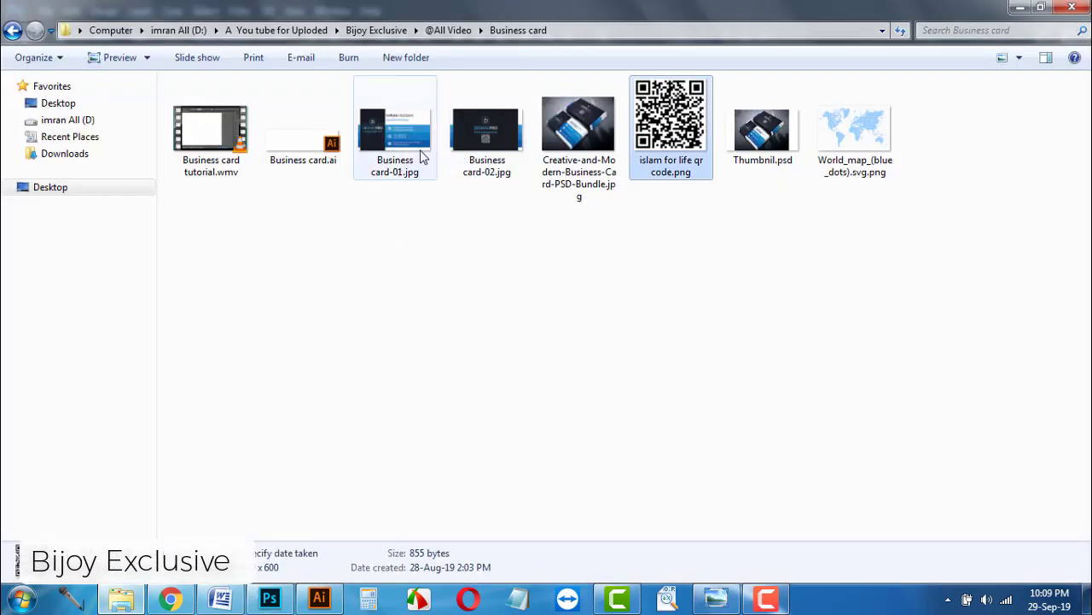
# Step: Place Business card-01.jpg in the Back card, scale it to fill, move it to the top, and save
pyautogui.moveTo(419, 156)
pyautogui.mouseDown()
pyautogui.moveTo(390, 151)
pyautogui.moveTo(396, 346)
pyautogui.mouseUp()
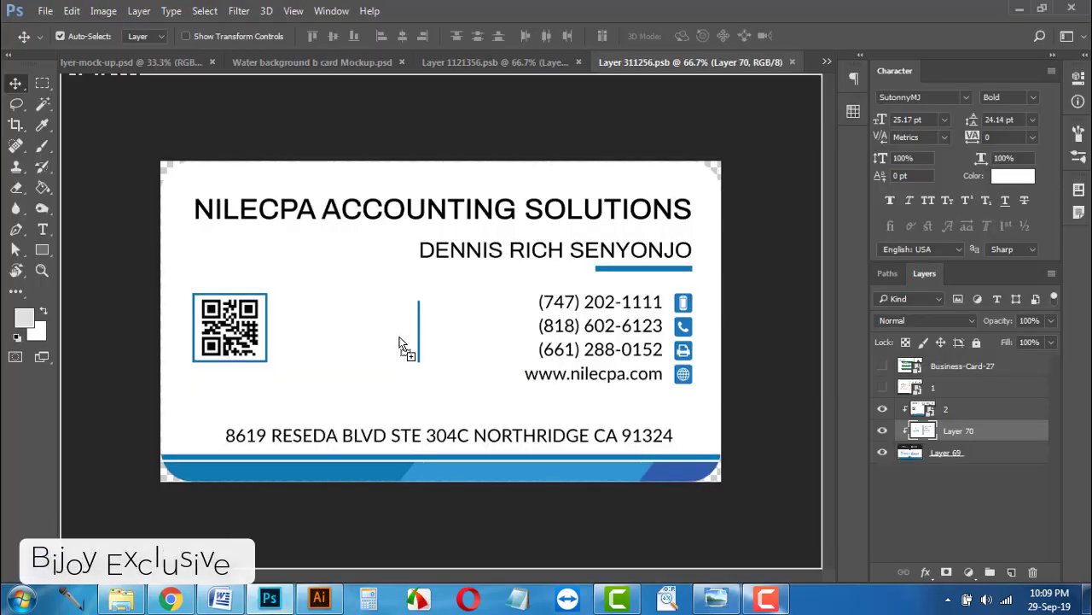
pyautogui.moveTo(400, 344); pyautogui.dragTo(402, 338)
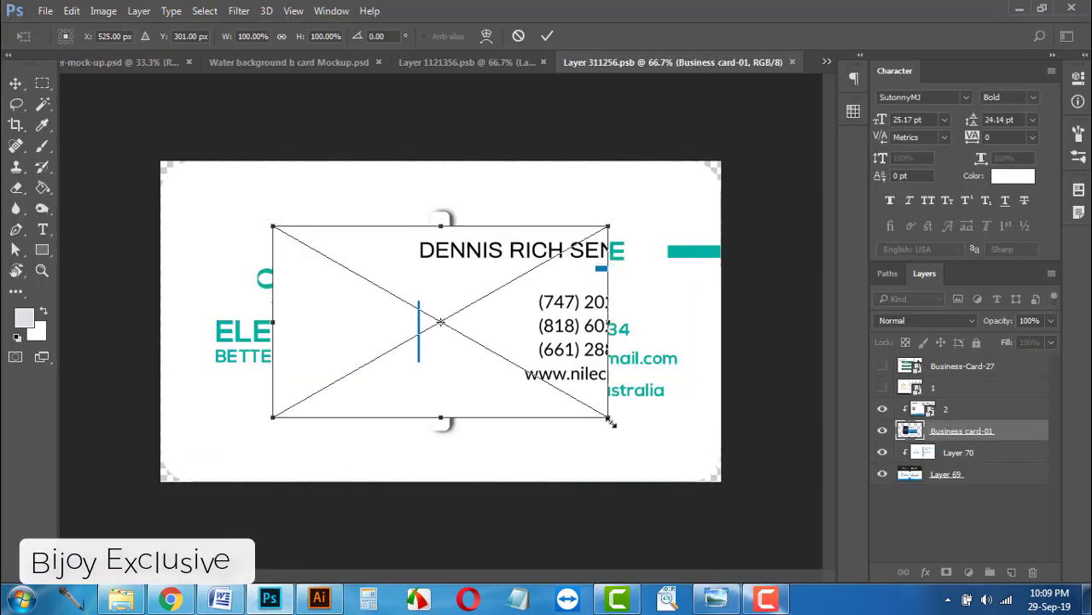
pyautogui.moveTo(607, 418); pyautogui.dragTo(722, 483)
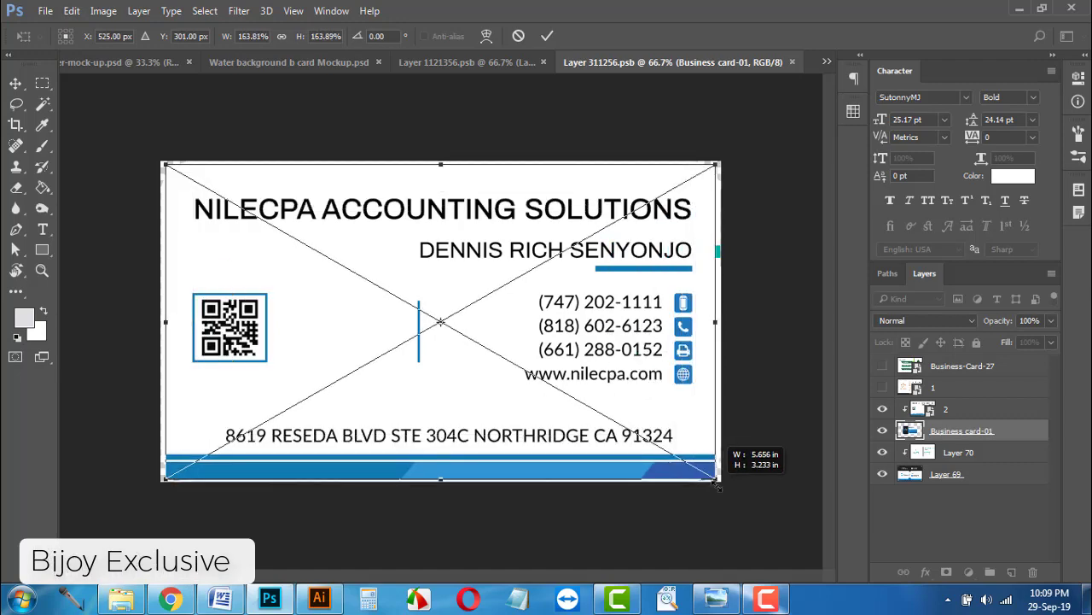
pyautogui.click(547, 35)
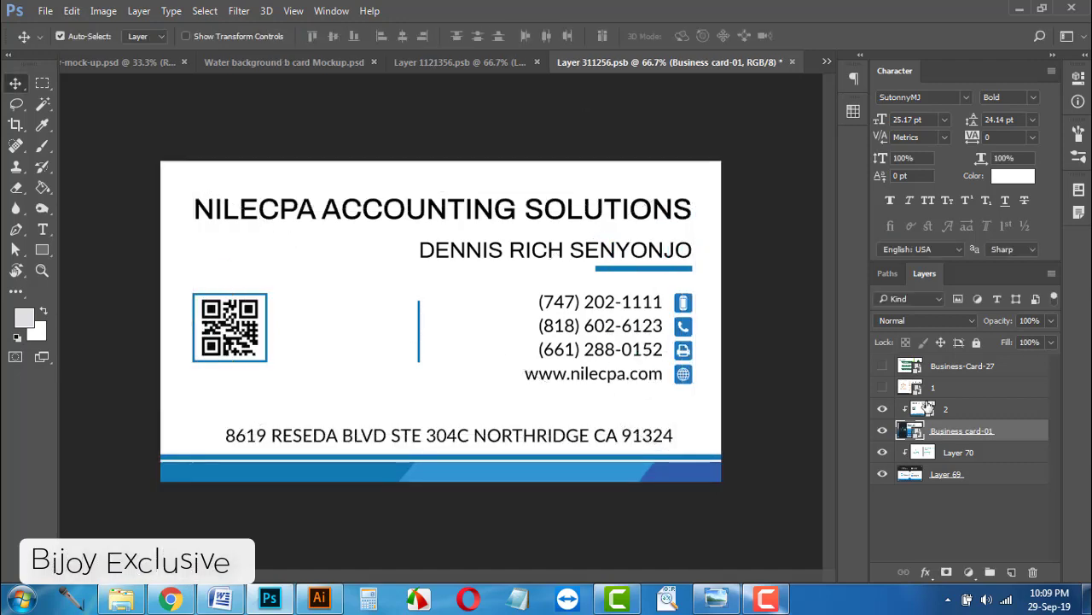
pyautogui.moveTo(962, 433); pyautogui.dragTo(957, 377)
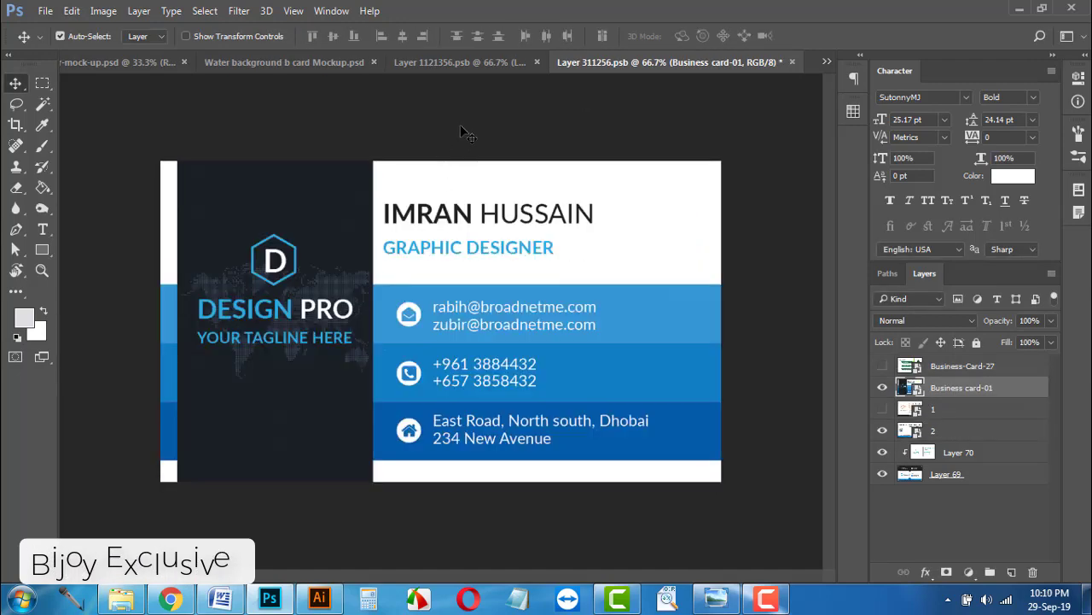
pyautogui.hotkey('ctrl', 's')
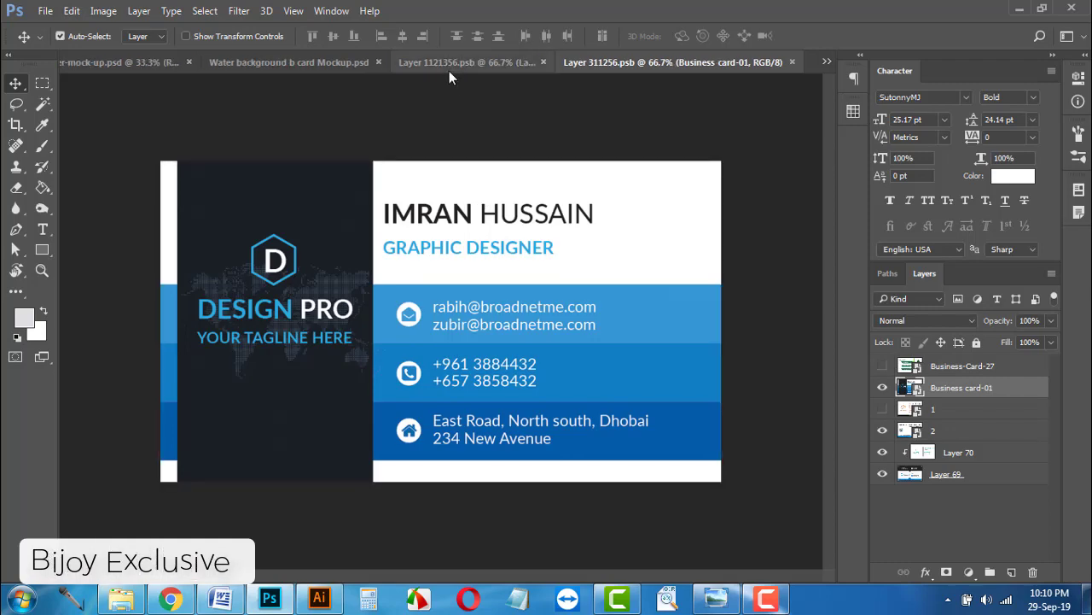
pyautogui.click(449, 68)
# Step: Place Business card-02.jpg in the Front card, scale to fill, raise above layer 1, and save
pyautogui.click(120, 598)
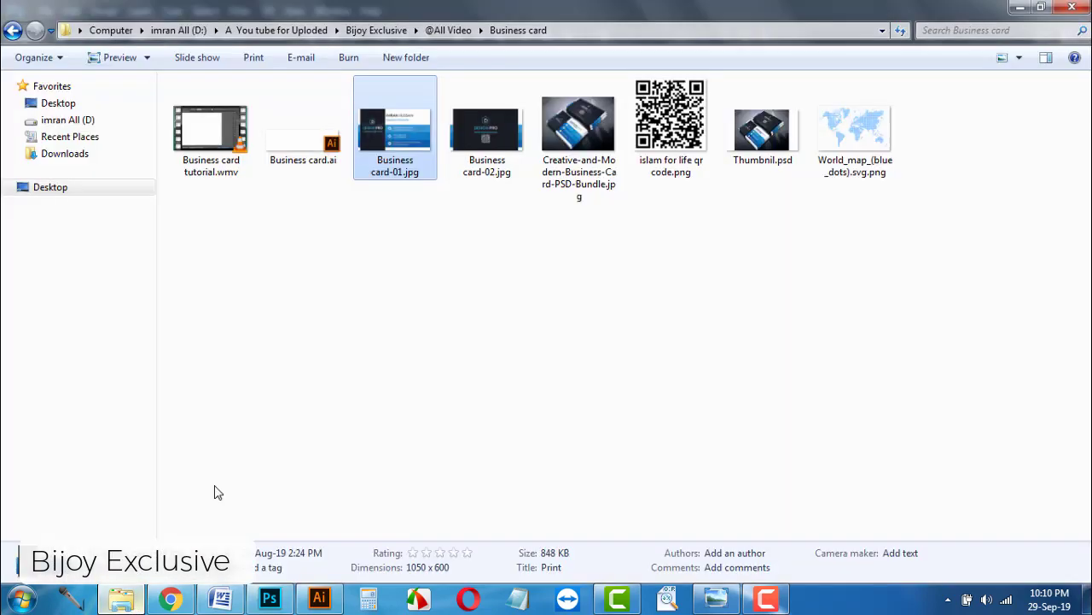
pyautogui.moveTo(500, 157)
pyautogui.mouseDown()
pyautogui.moveTo(399, 377)
pyautogui.moveTo(597, 323)
pyautogui.mouseUp()
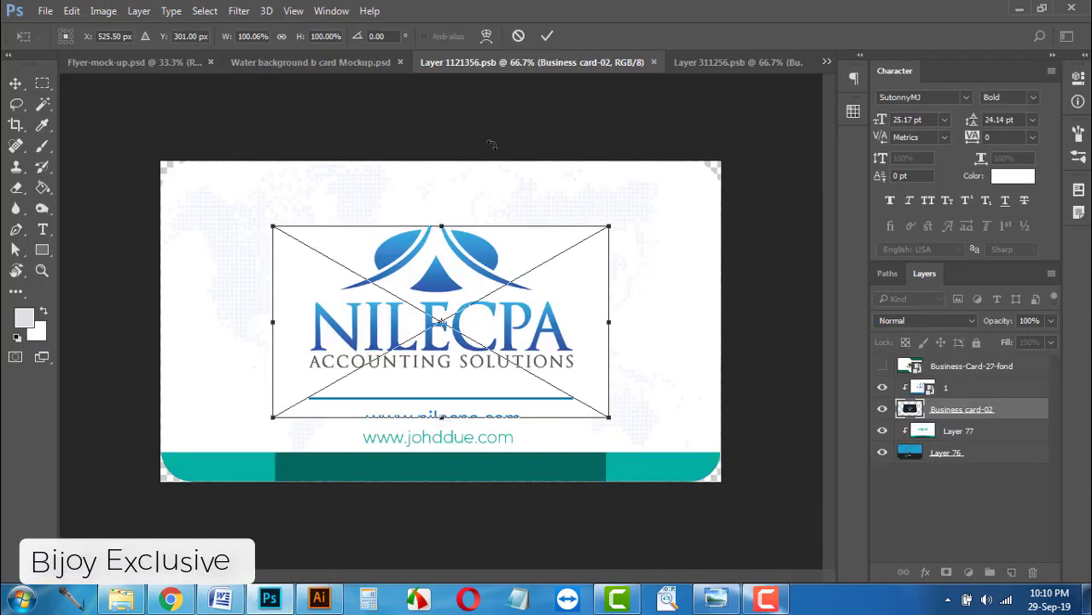
pyautogui.moveTo(610, 419); pyautogui.dragTo(729, 485)
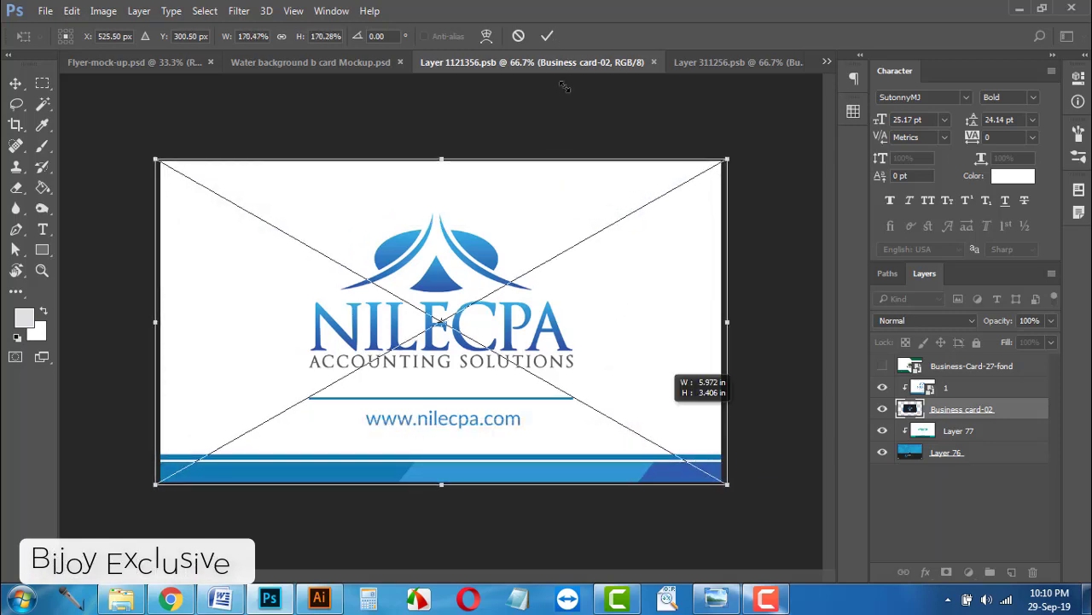
pyautogui.press('Return')
pyautogui.moveTo(959, 391); pyautogui.dragTo(950, 384)
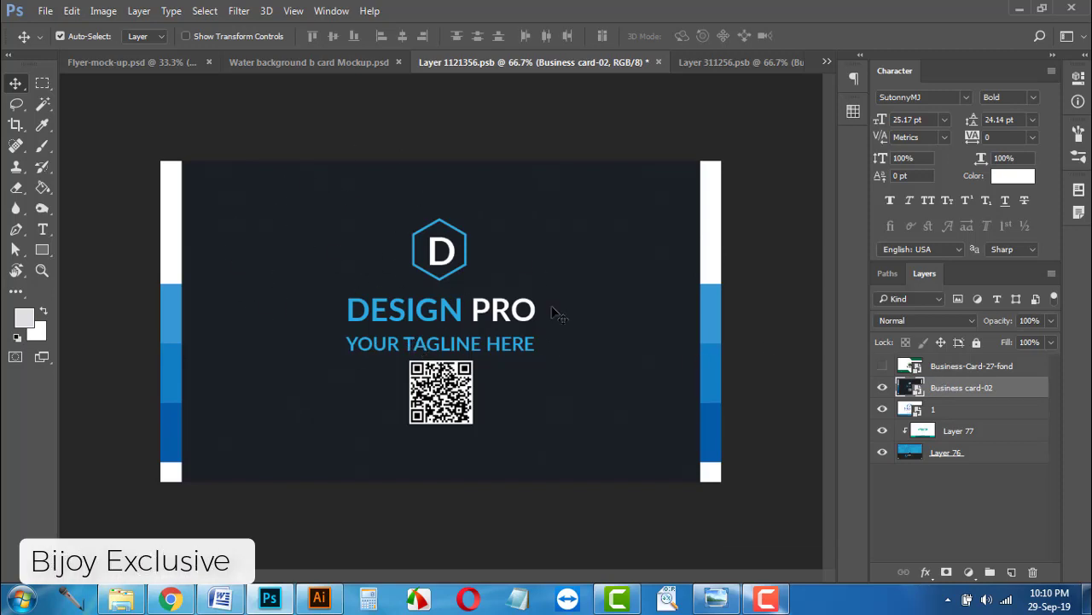
pyautogui.hotkey('ctrl', 's')
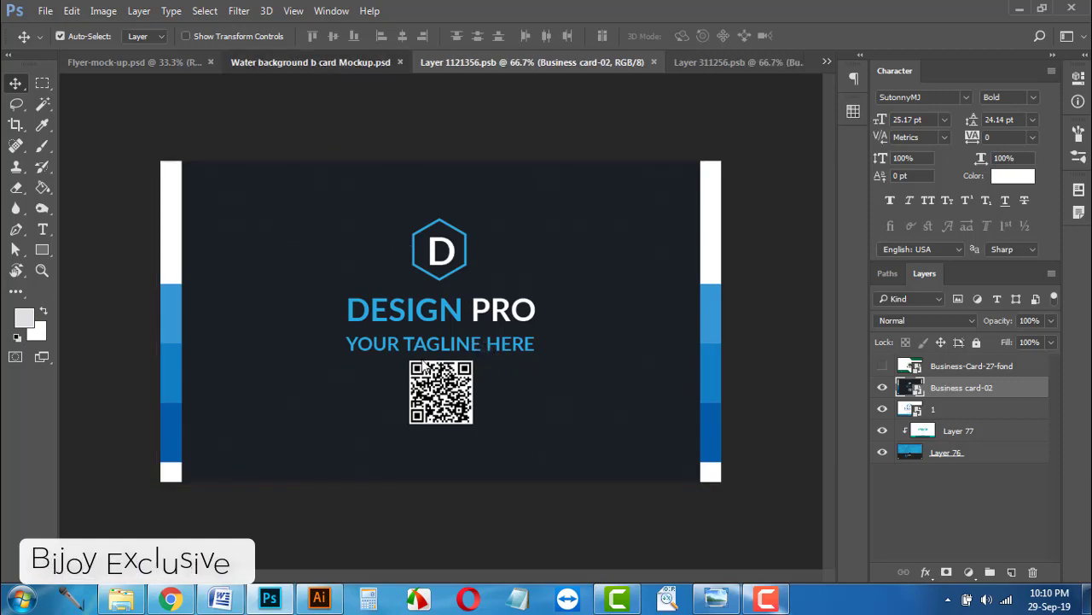
pyautogui.hotkey('ctrl', 'shift', 'Tab')
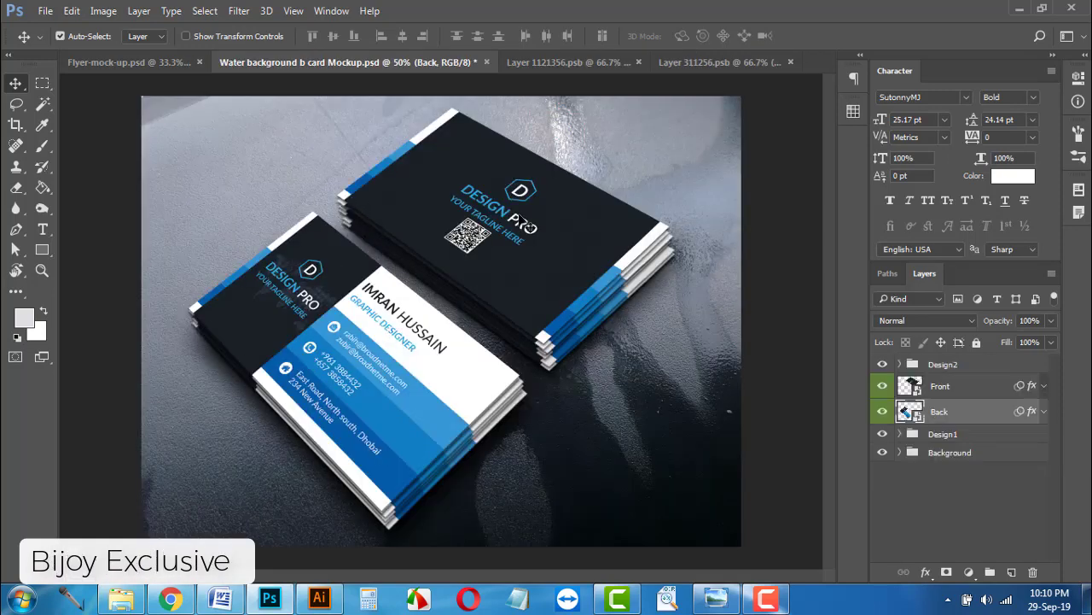